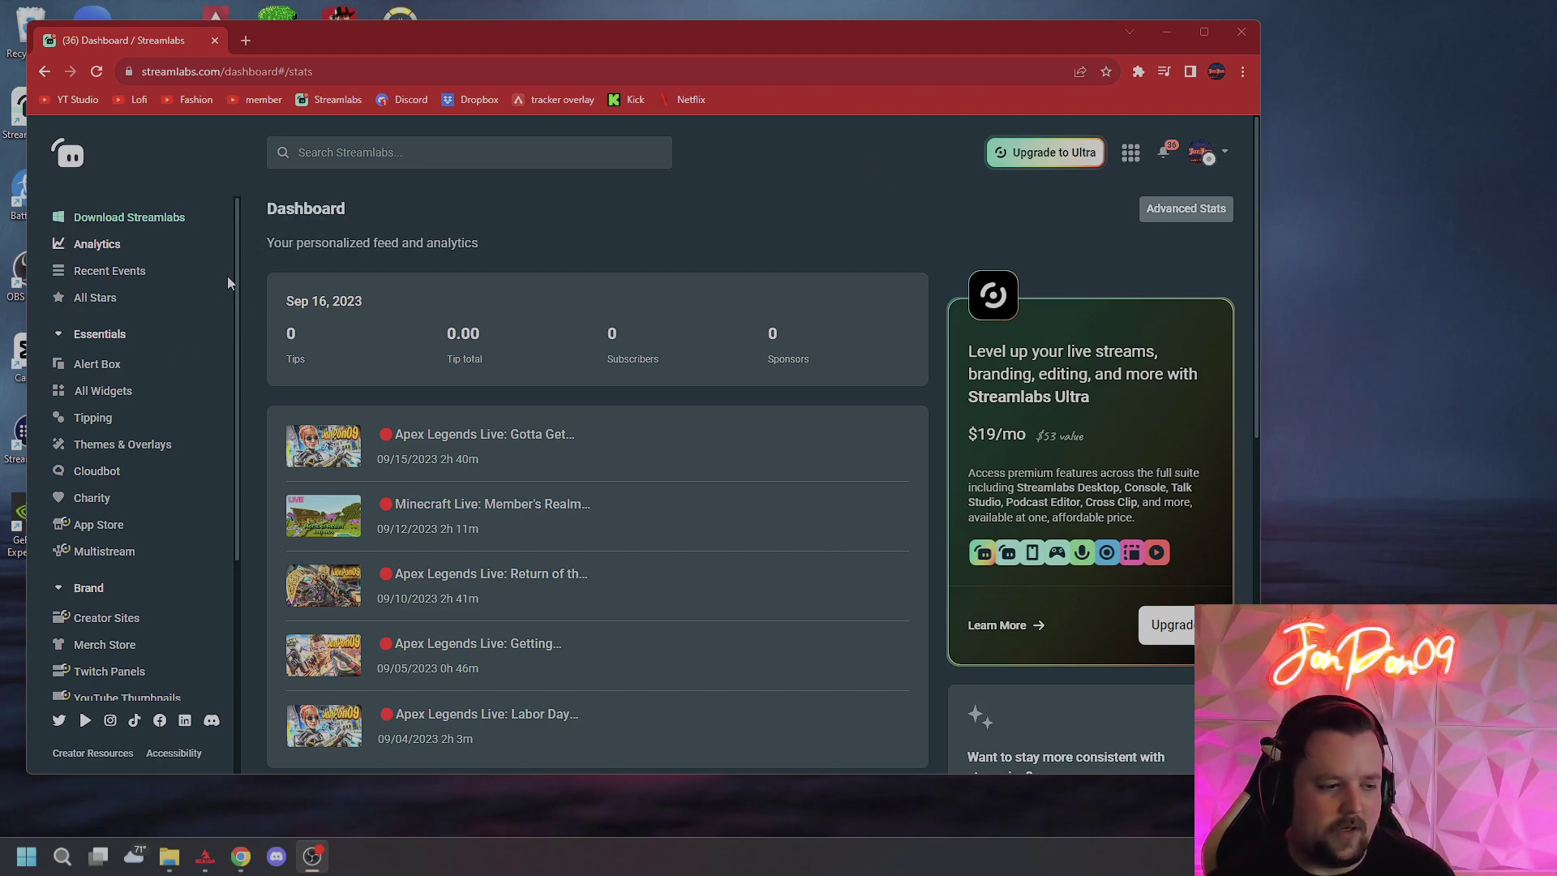
- Open the Cloudbot timers and review the Like timer's response, interval and line minimum
click(78, 481)
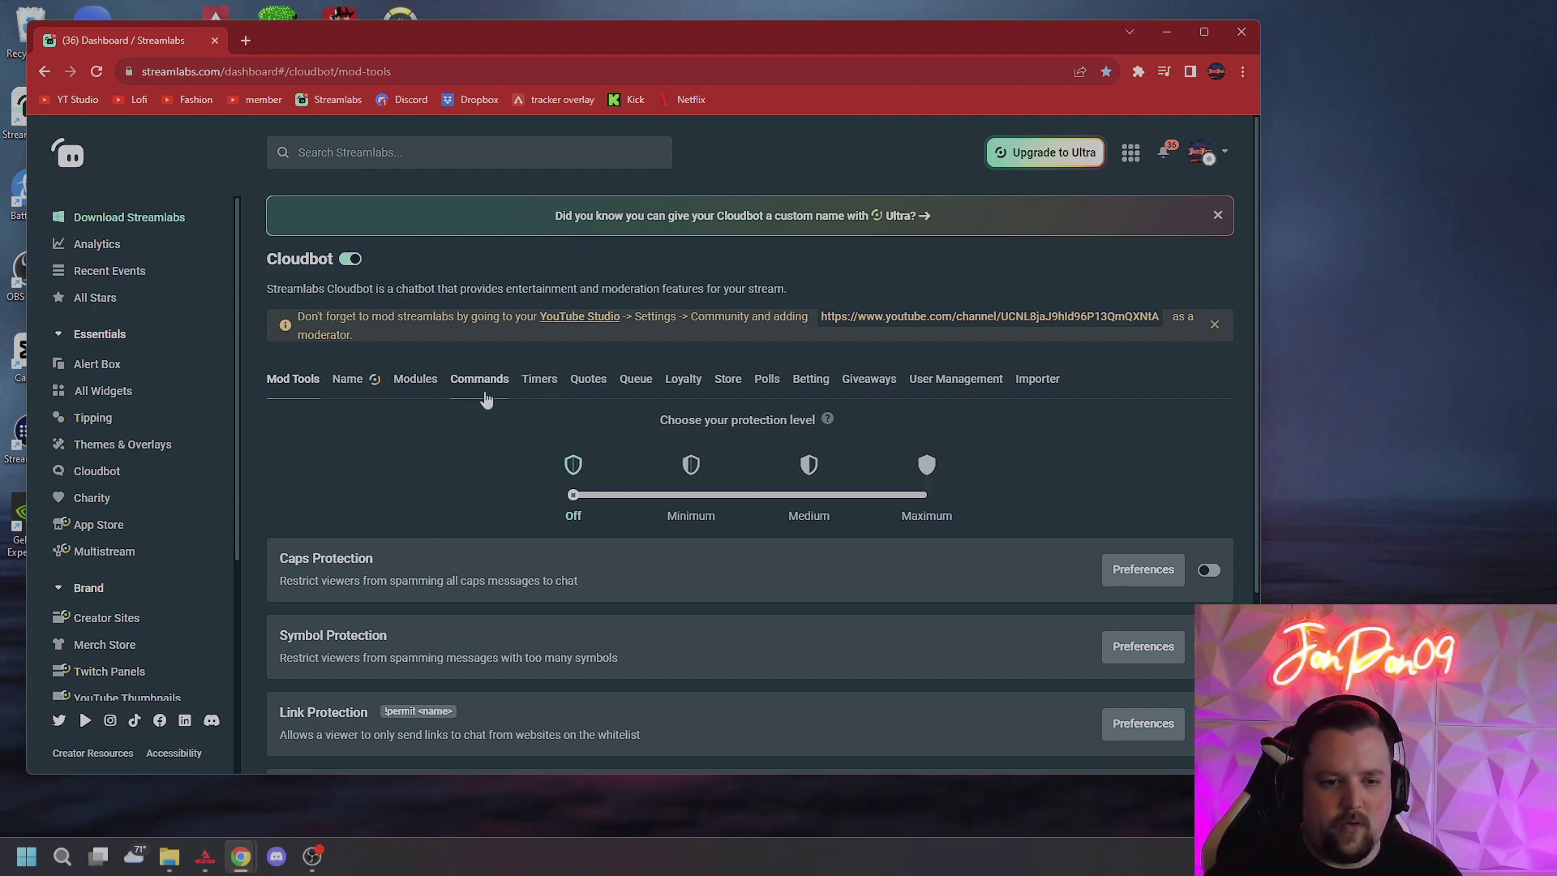
click(539, 381)
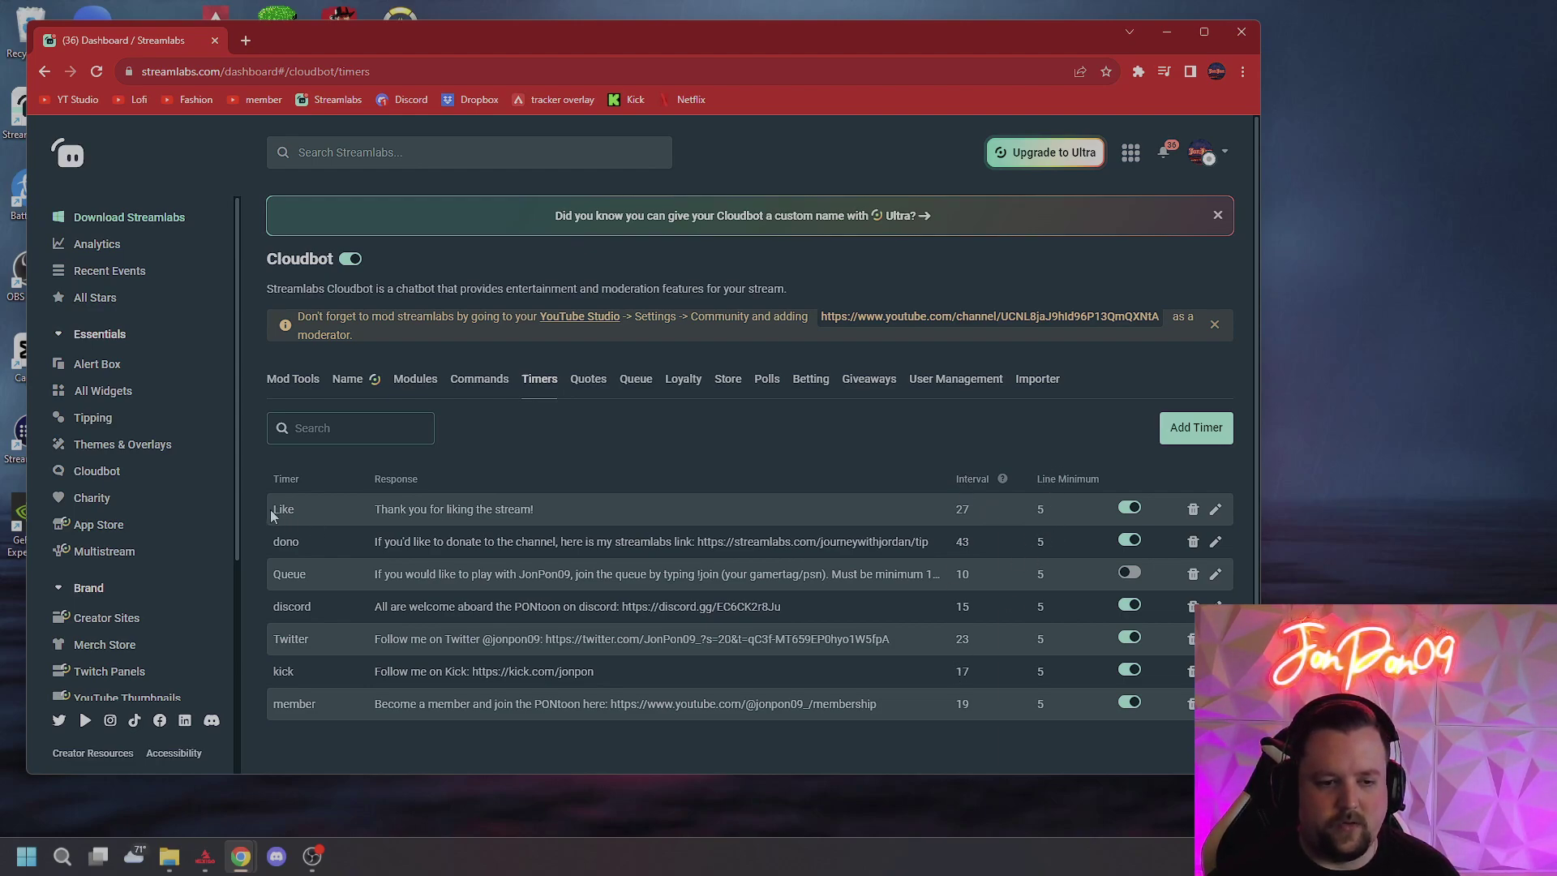
drag(270, 510, 550, 504)
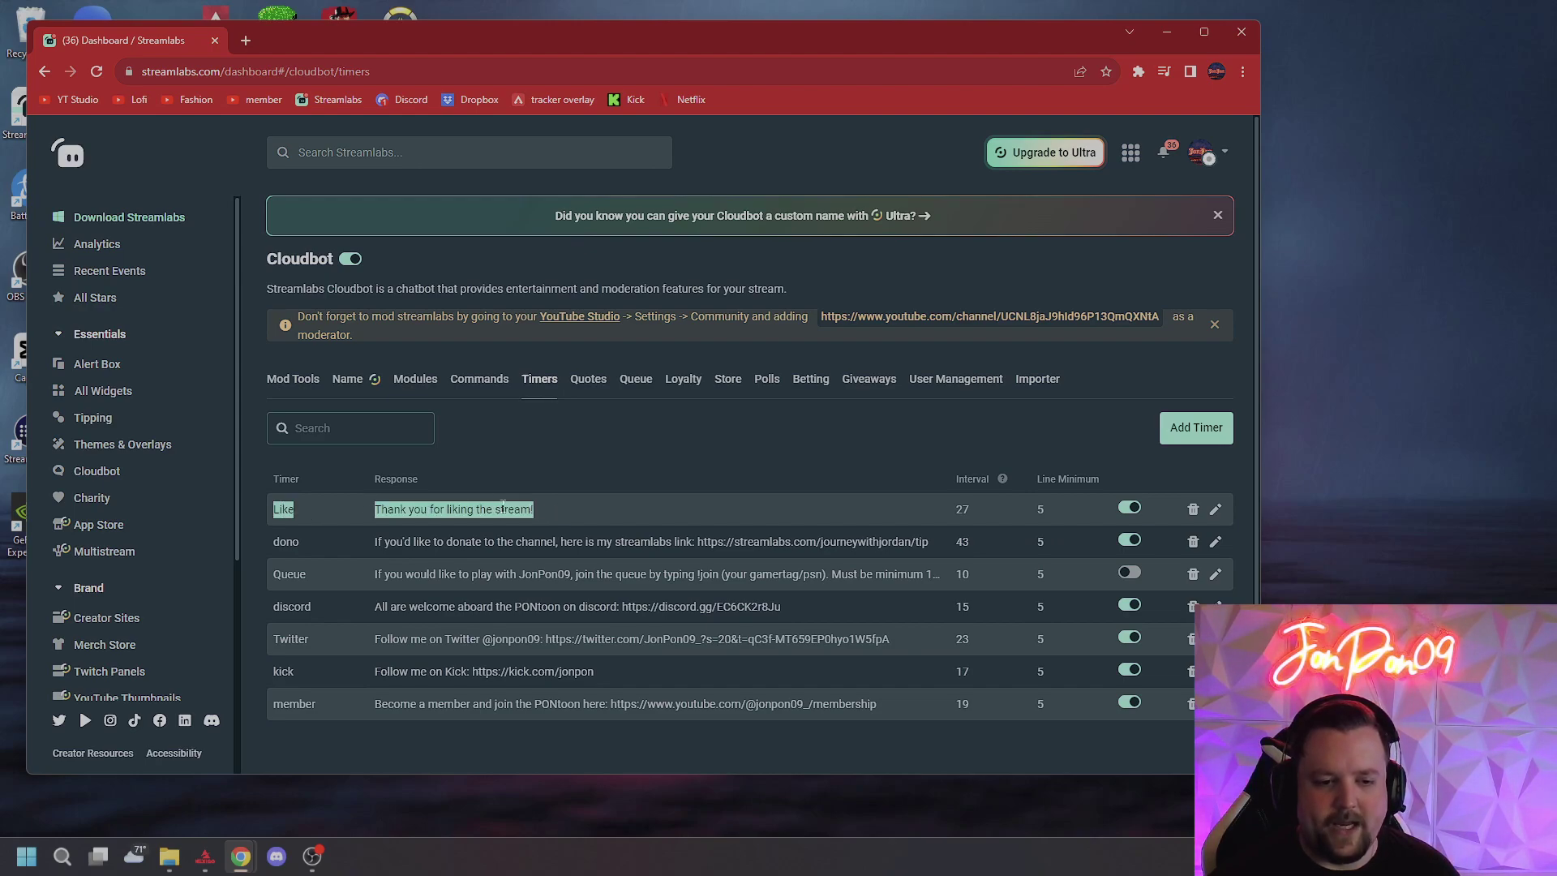
drag(374, 509, 594, 508)
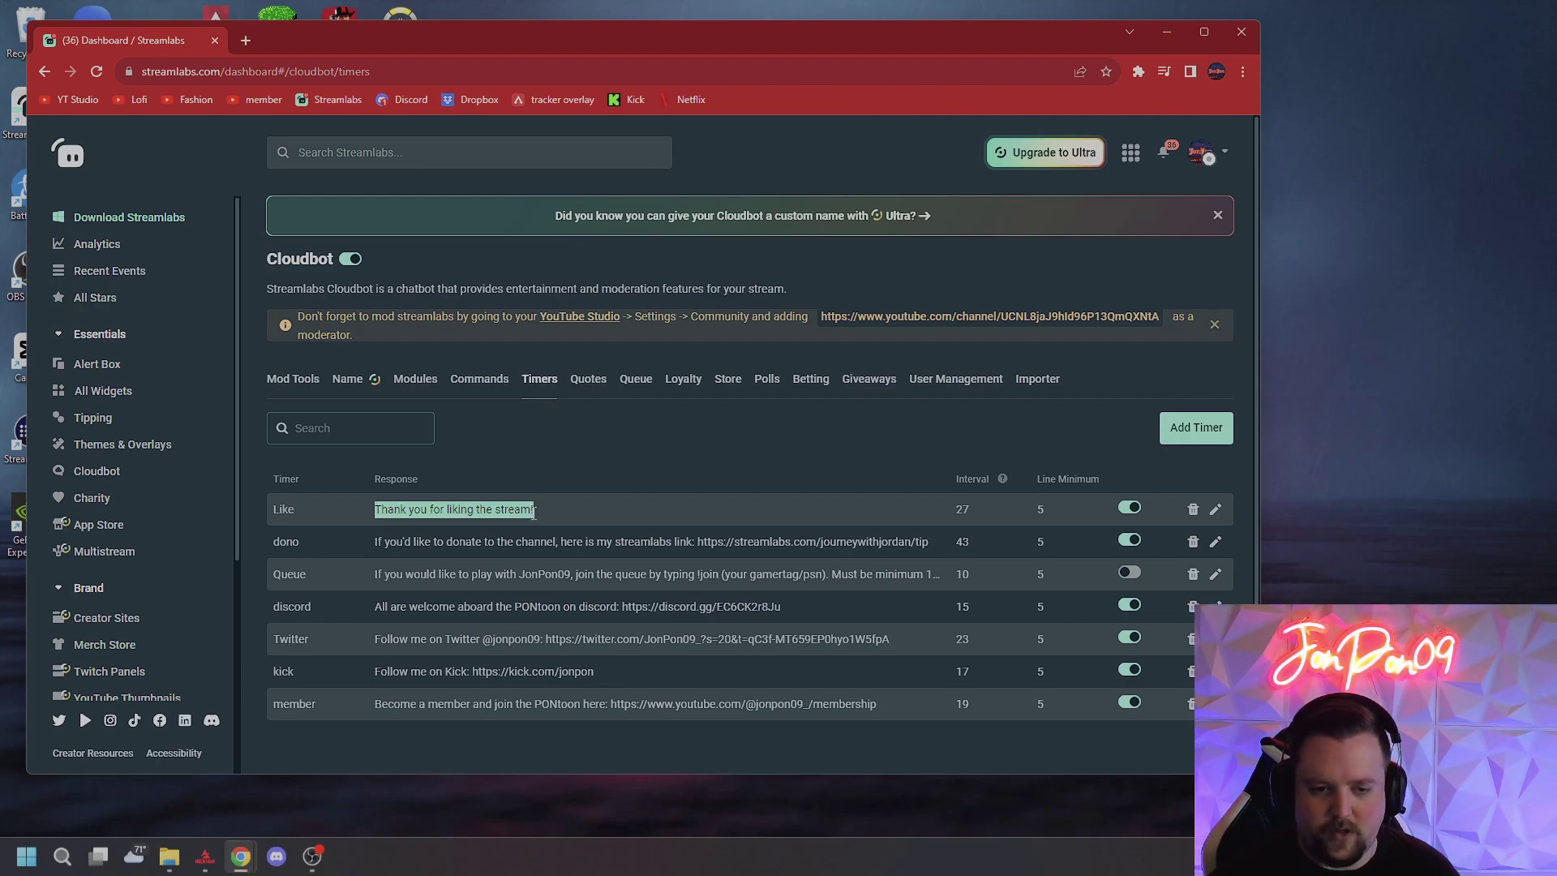
double_click(961, 509)
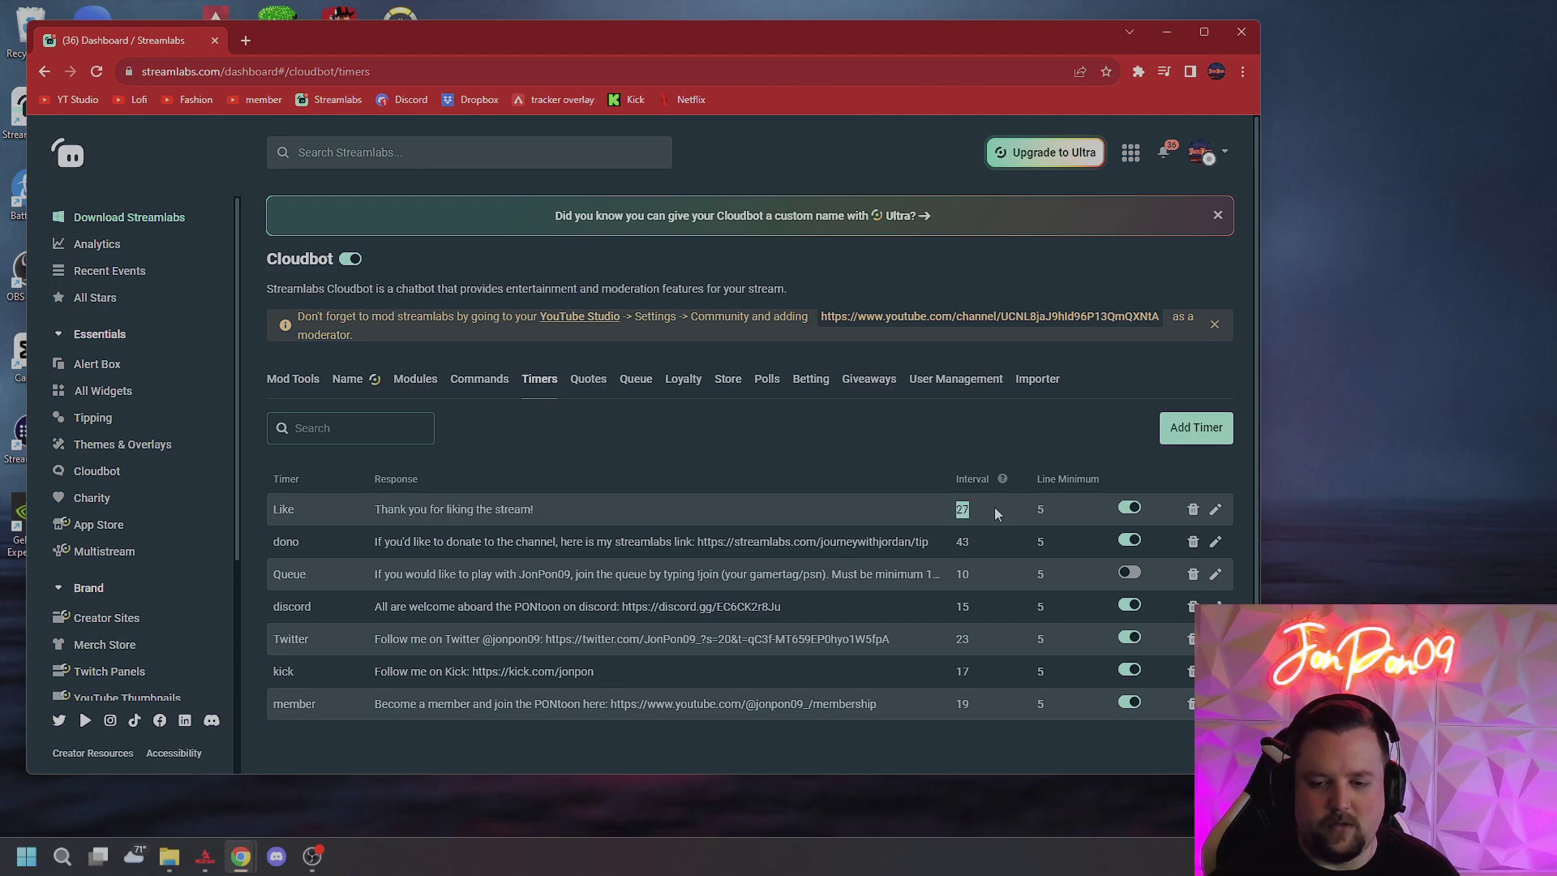
click(1065, 509)
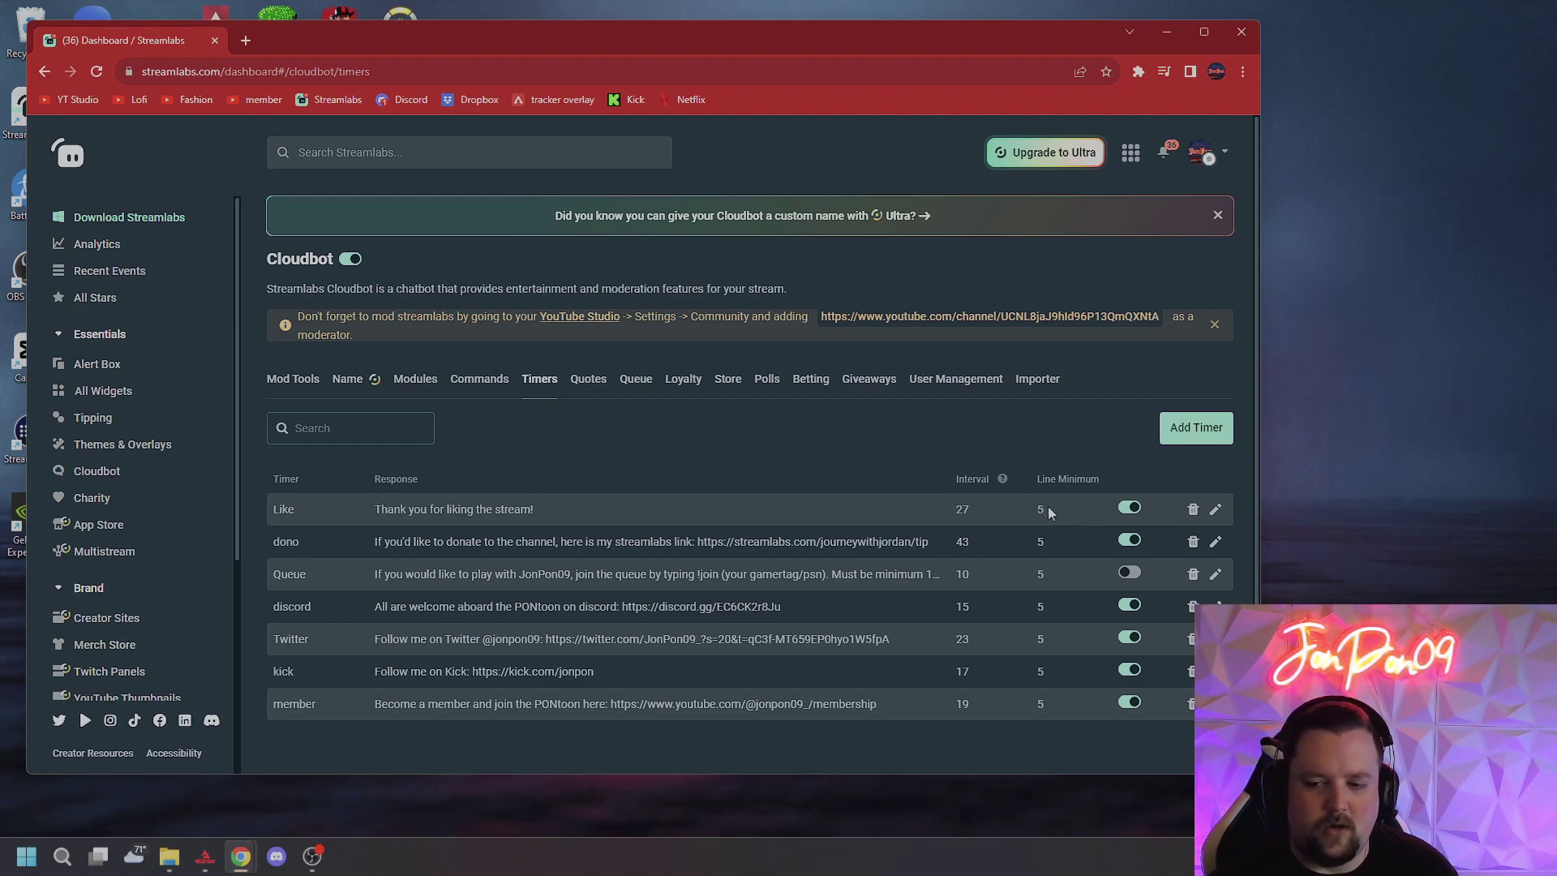
- Inspect the Like timer's editable settings without saving, and review the dono timer's response and interval
click(1216, 511)
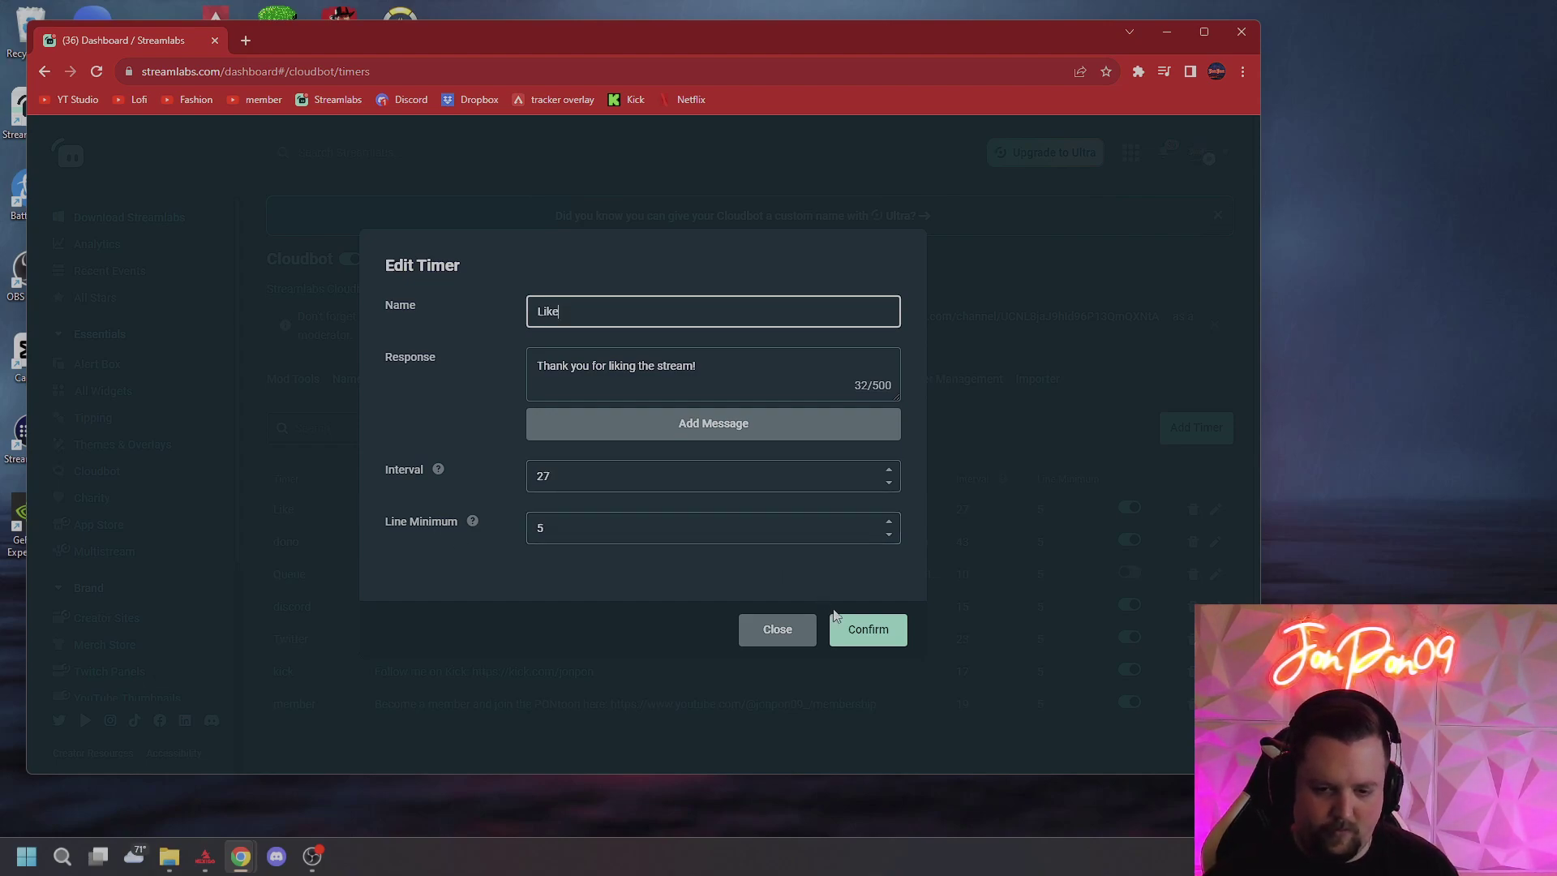
click(888, 535)
click(888, 523)
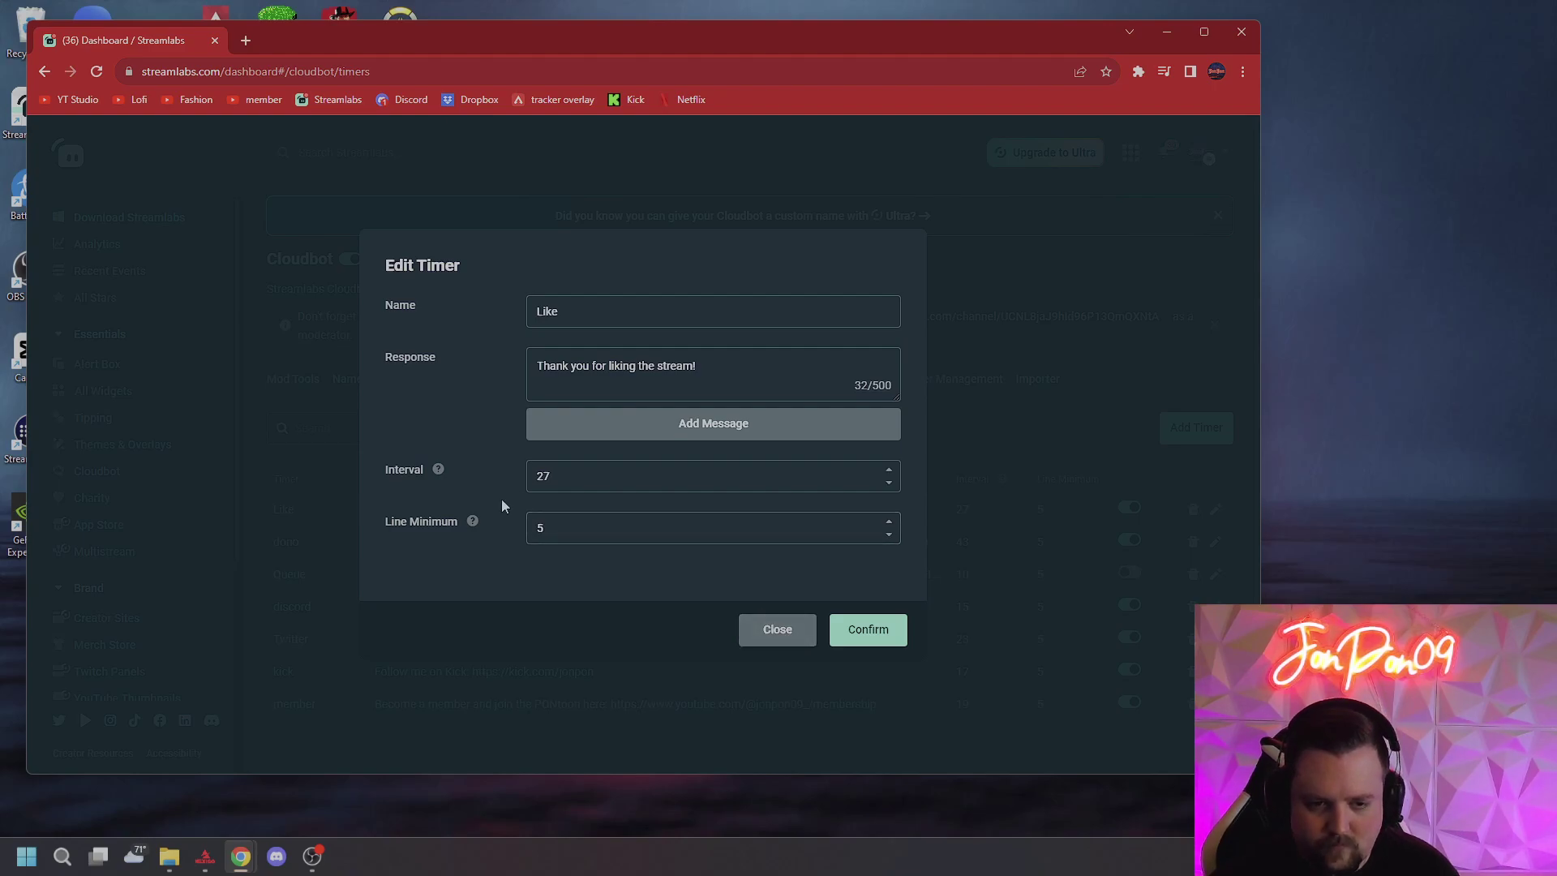
click(772, 631)
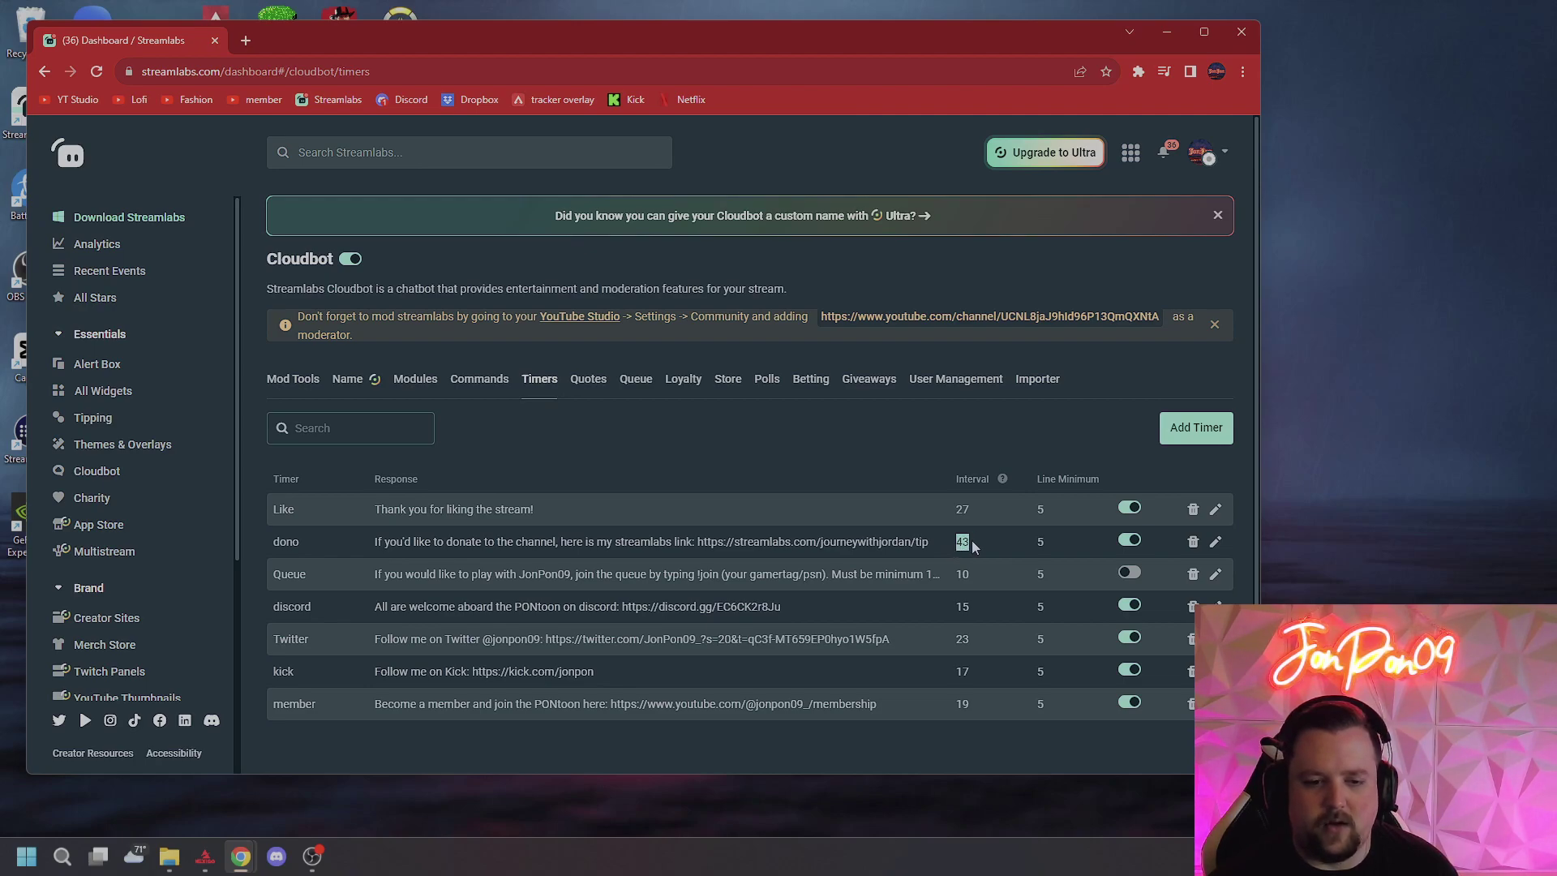
drag(270, 543, 946, 545)
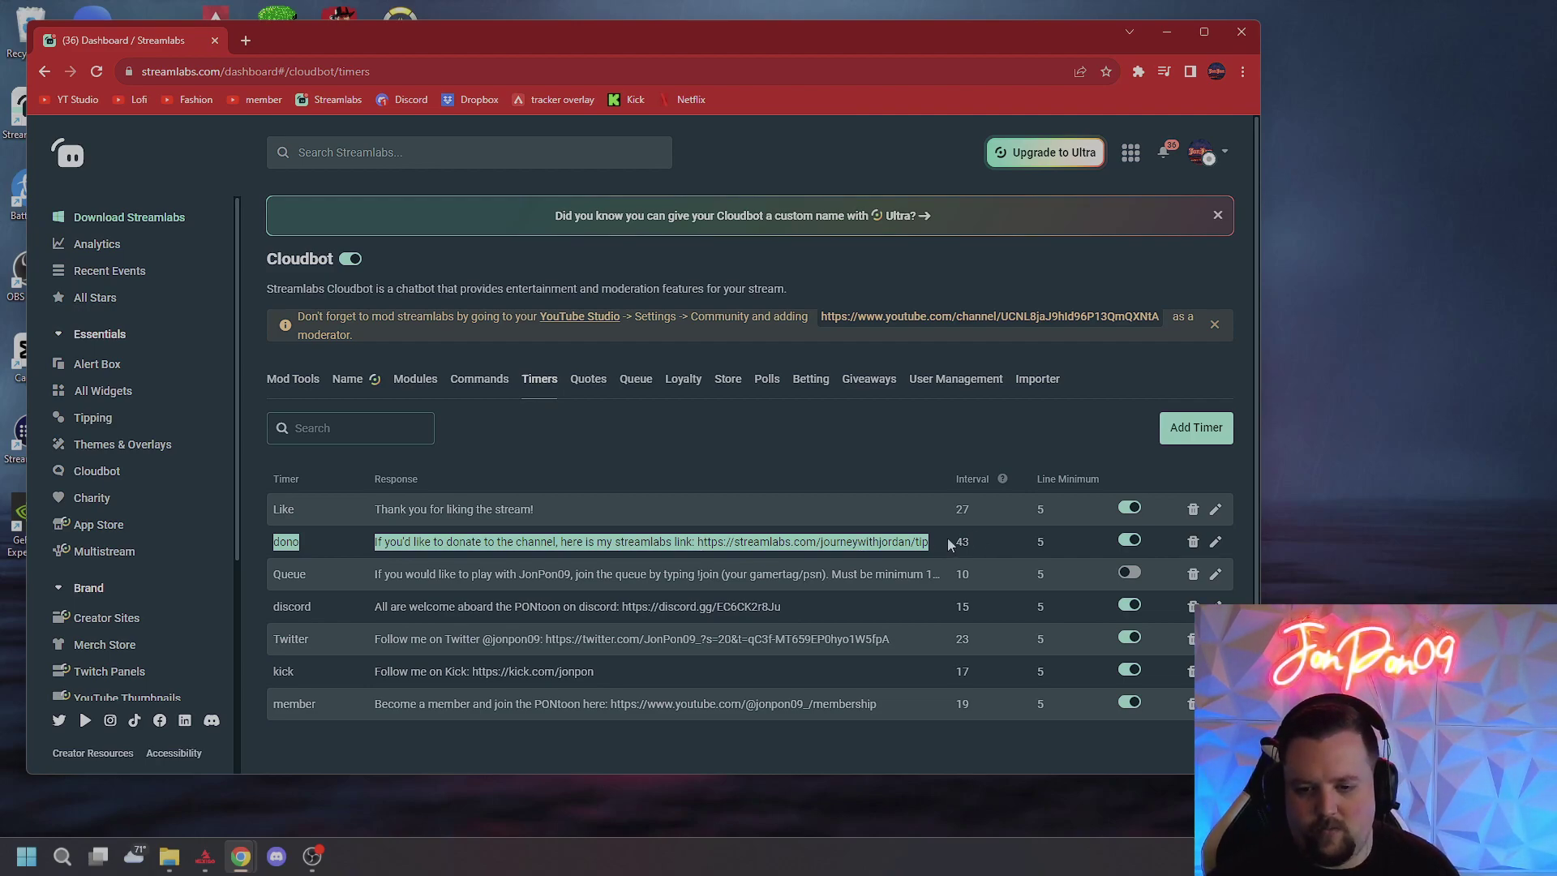
click(987, 542)
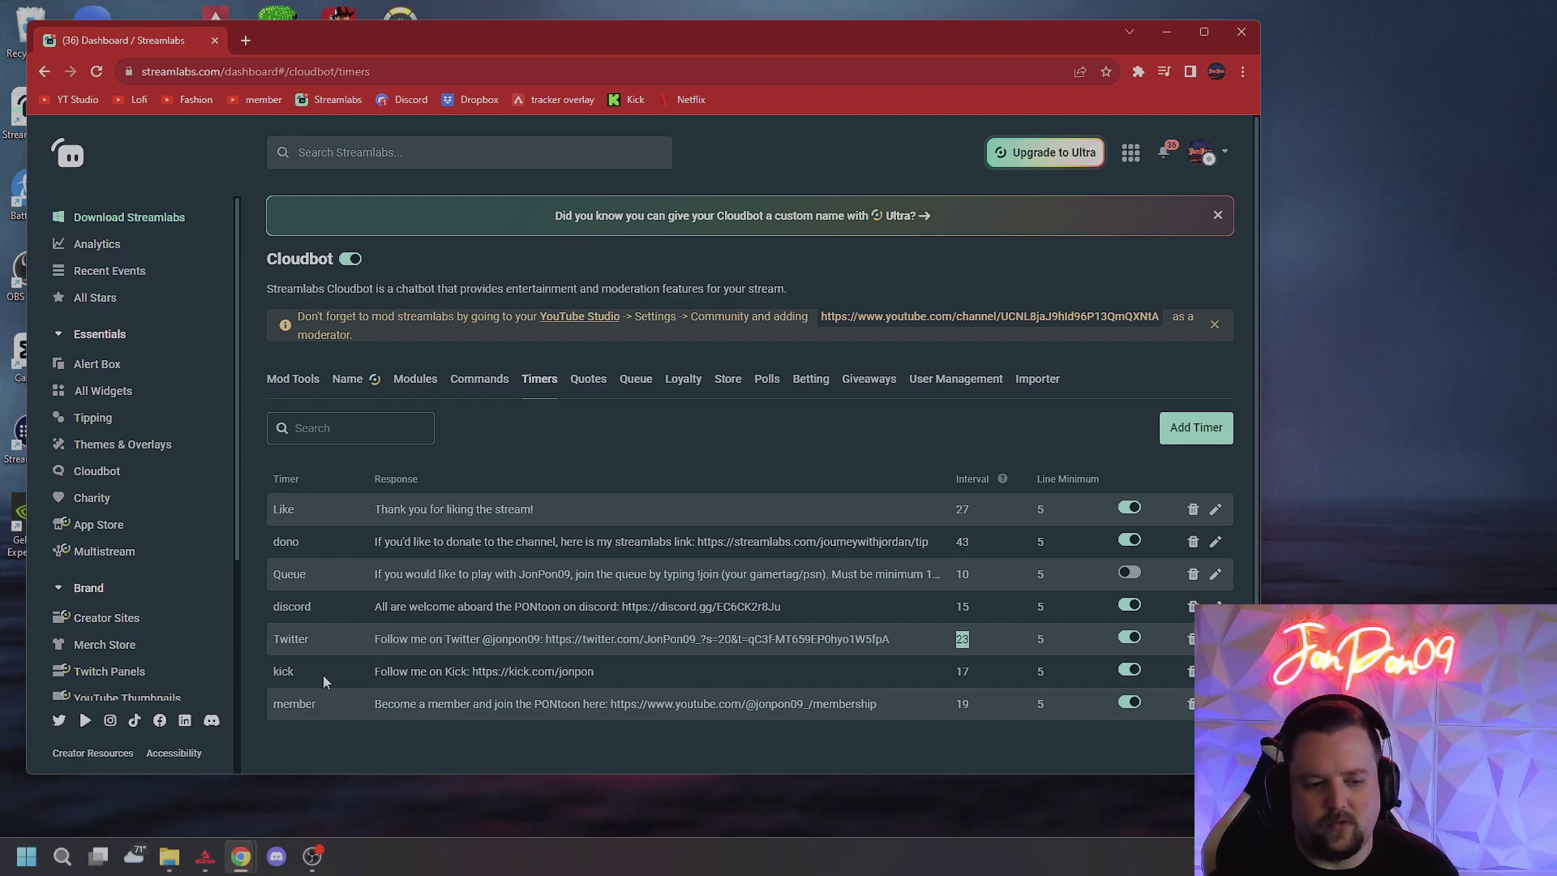
- Open Cloudbot's custom commands and review the !caniplay command and its response
click(479, 379)
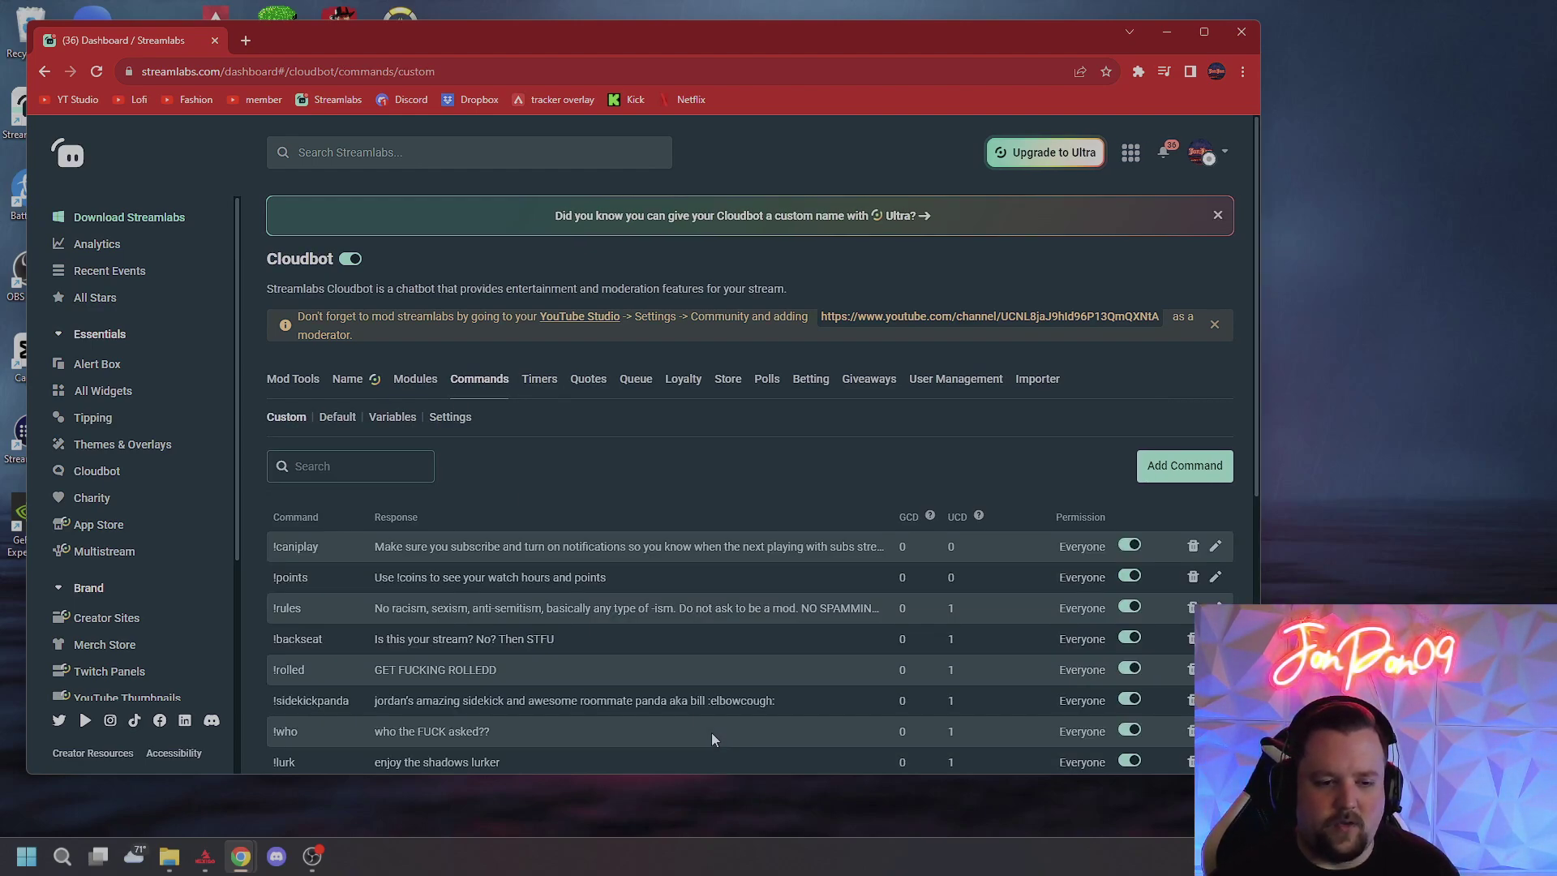
drag(250, 541, 418, 548)
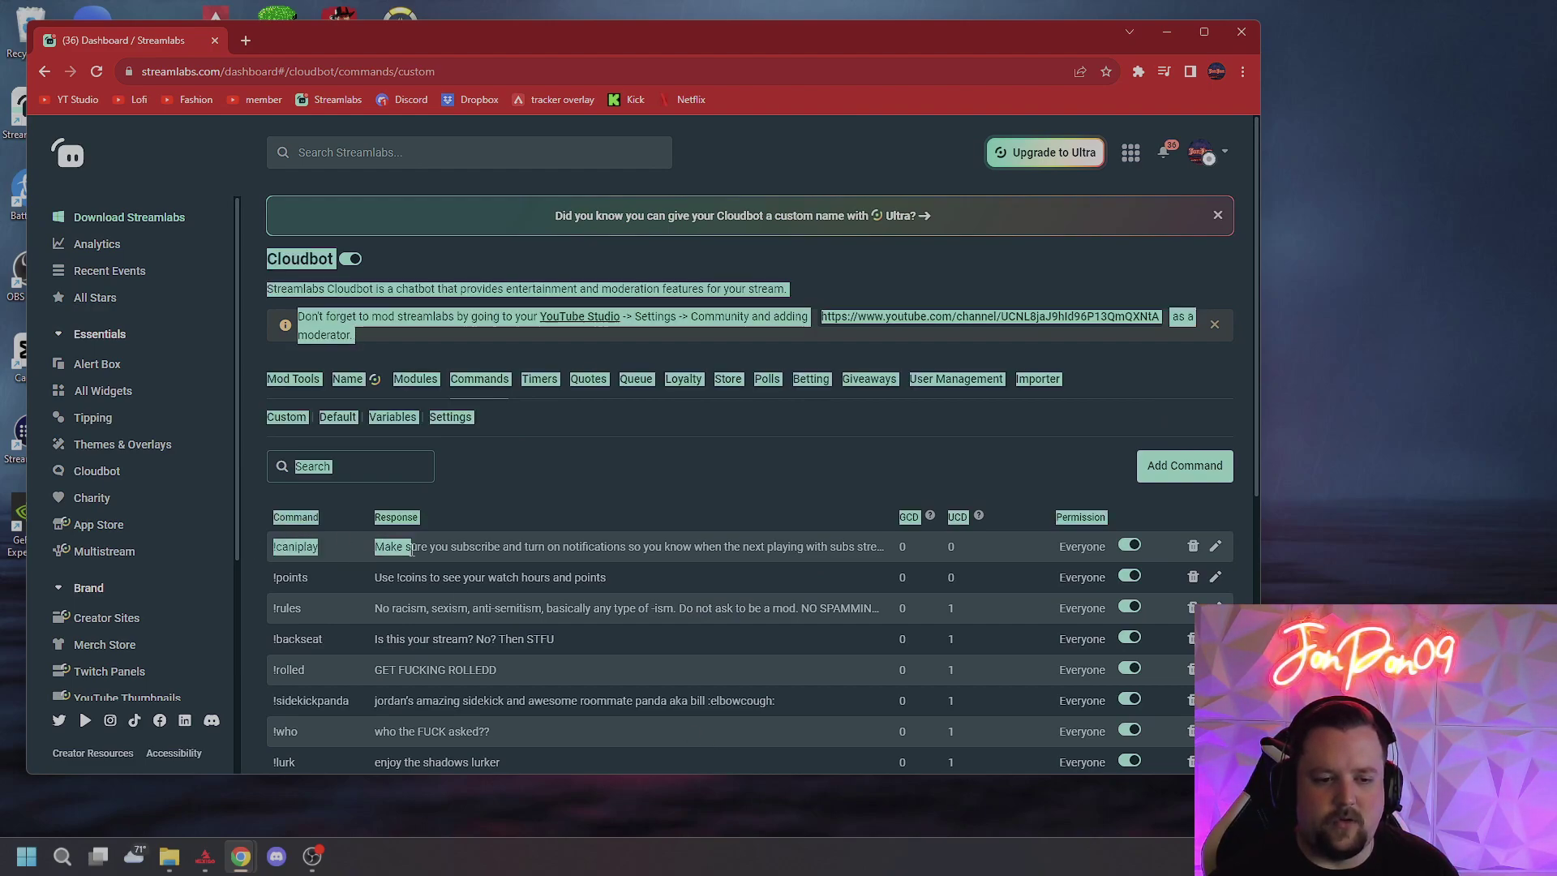
click(615, 535)
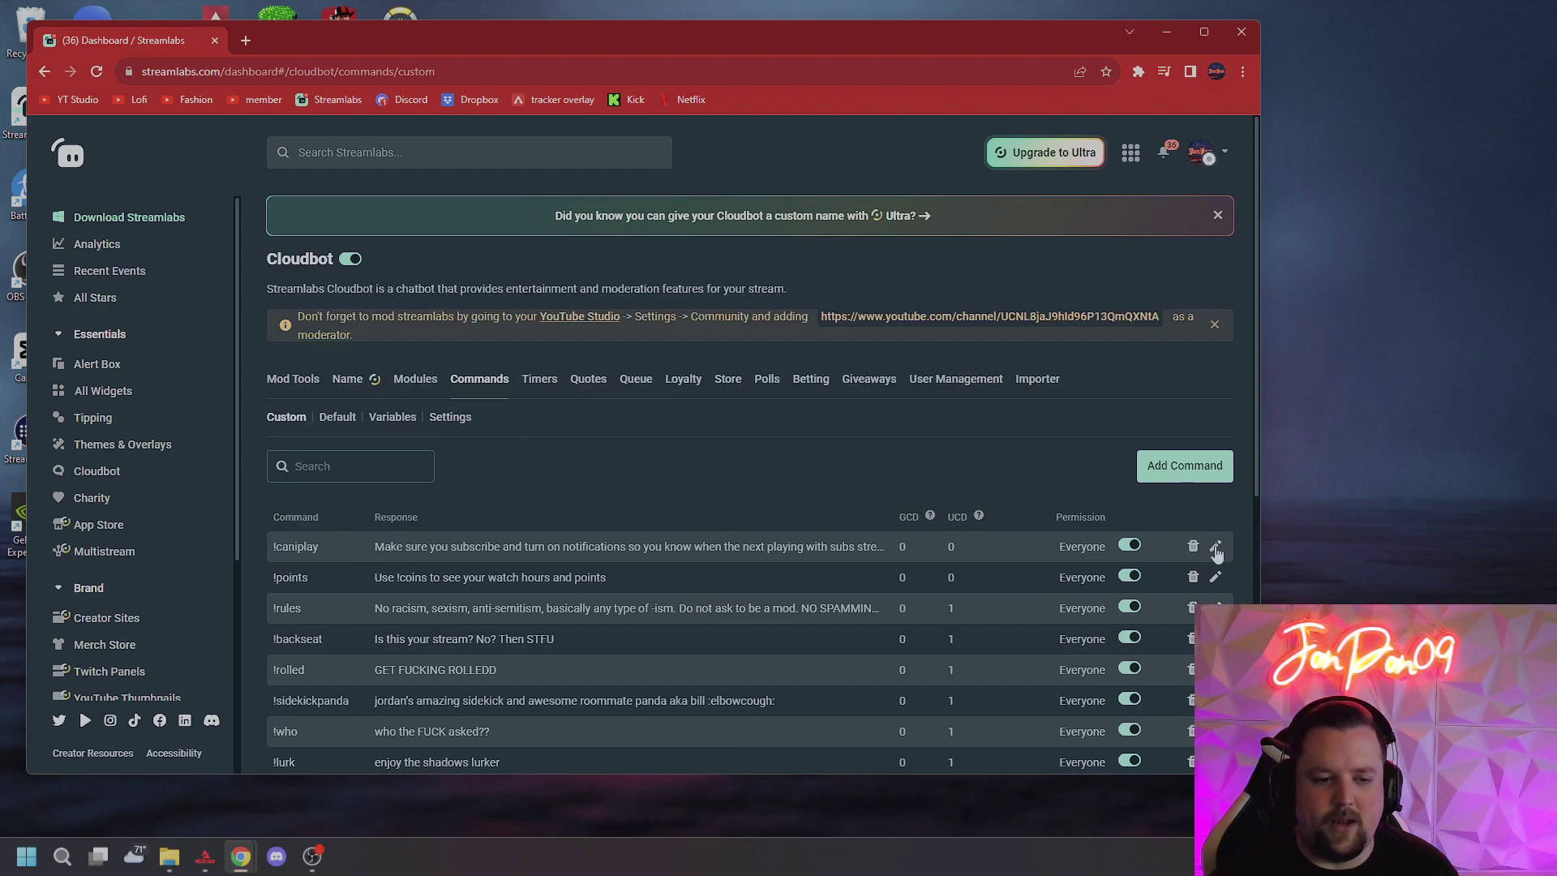
drag(258, 556, 323, 551)
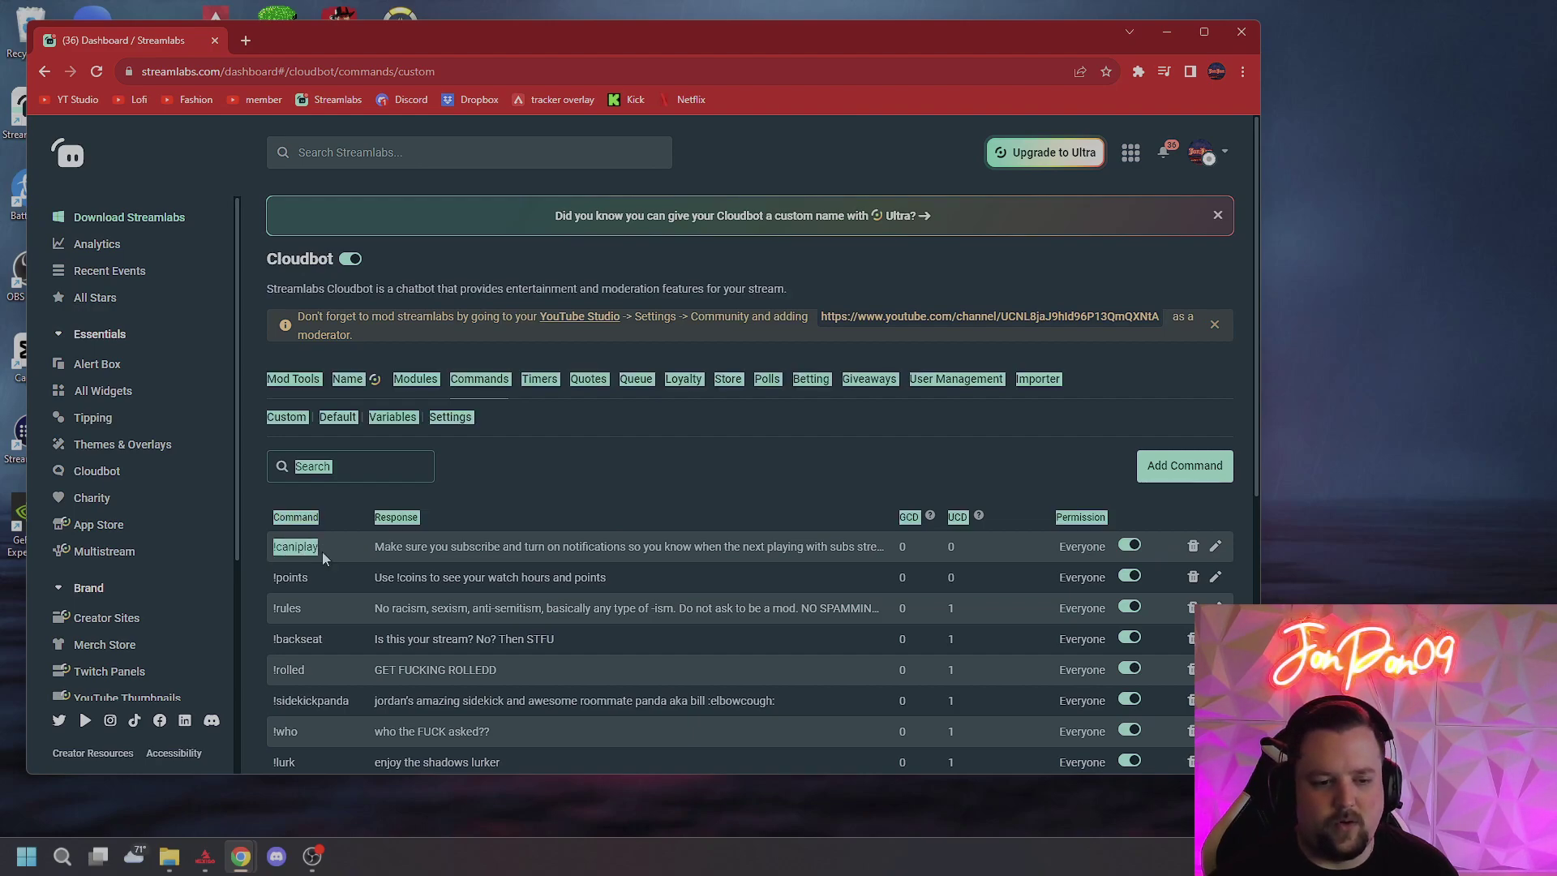
click(318, 548)
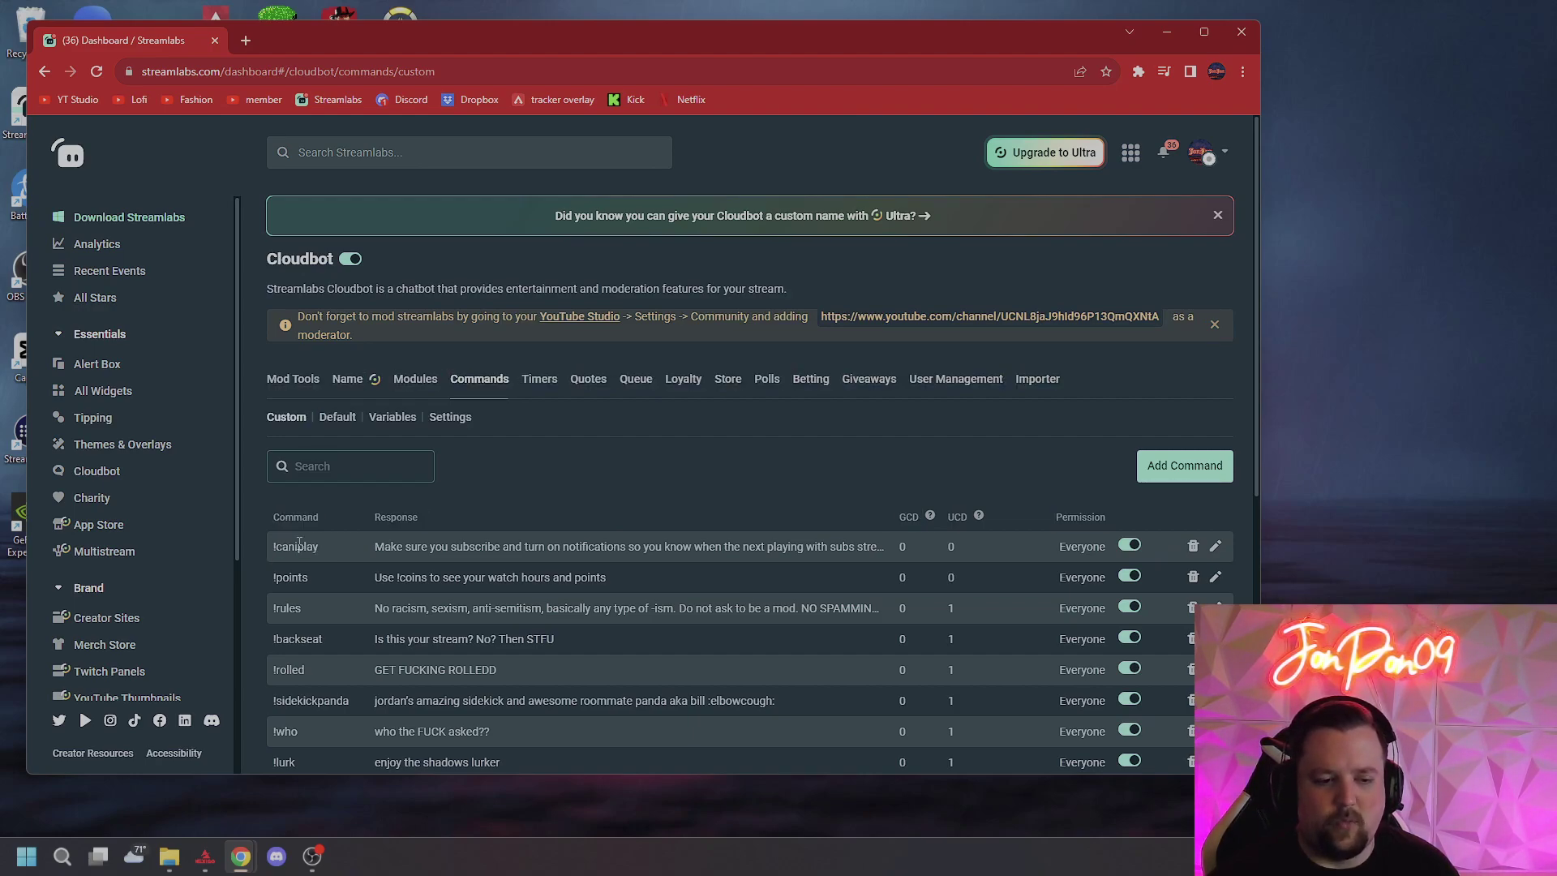
drag(273, 551, 328, 551)
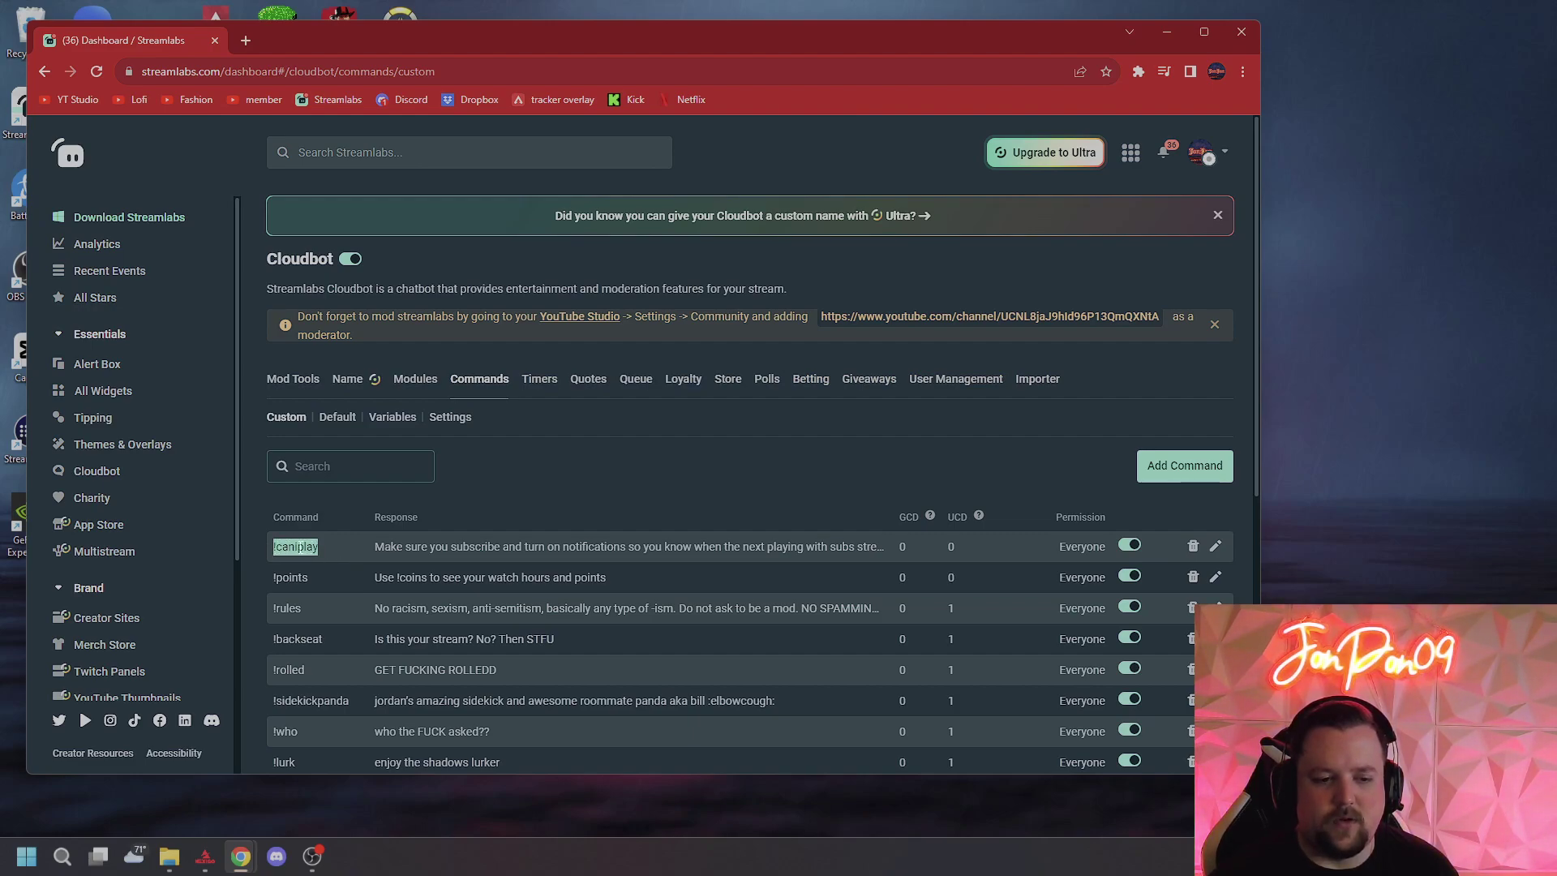
drag(373, 549, 894, 558)
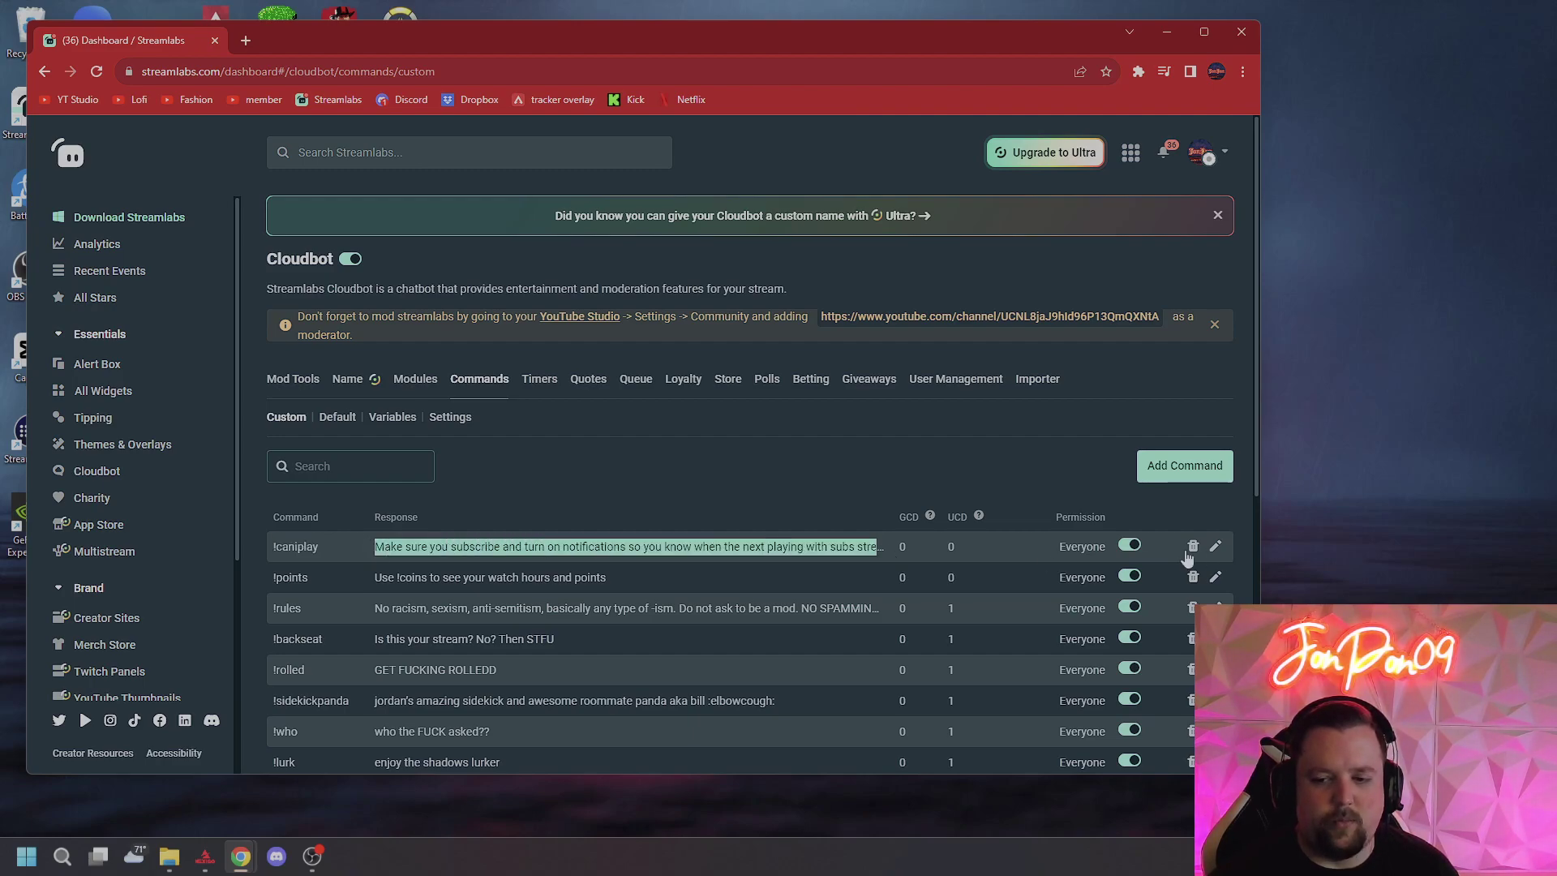
- Open the !caniplay command for editing, read its full response, and close it without saving
click(1214, 554)
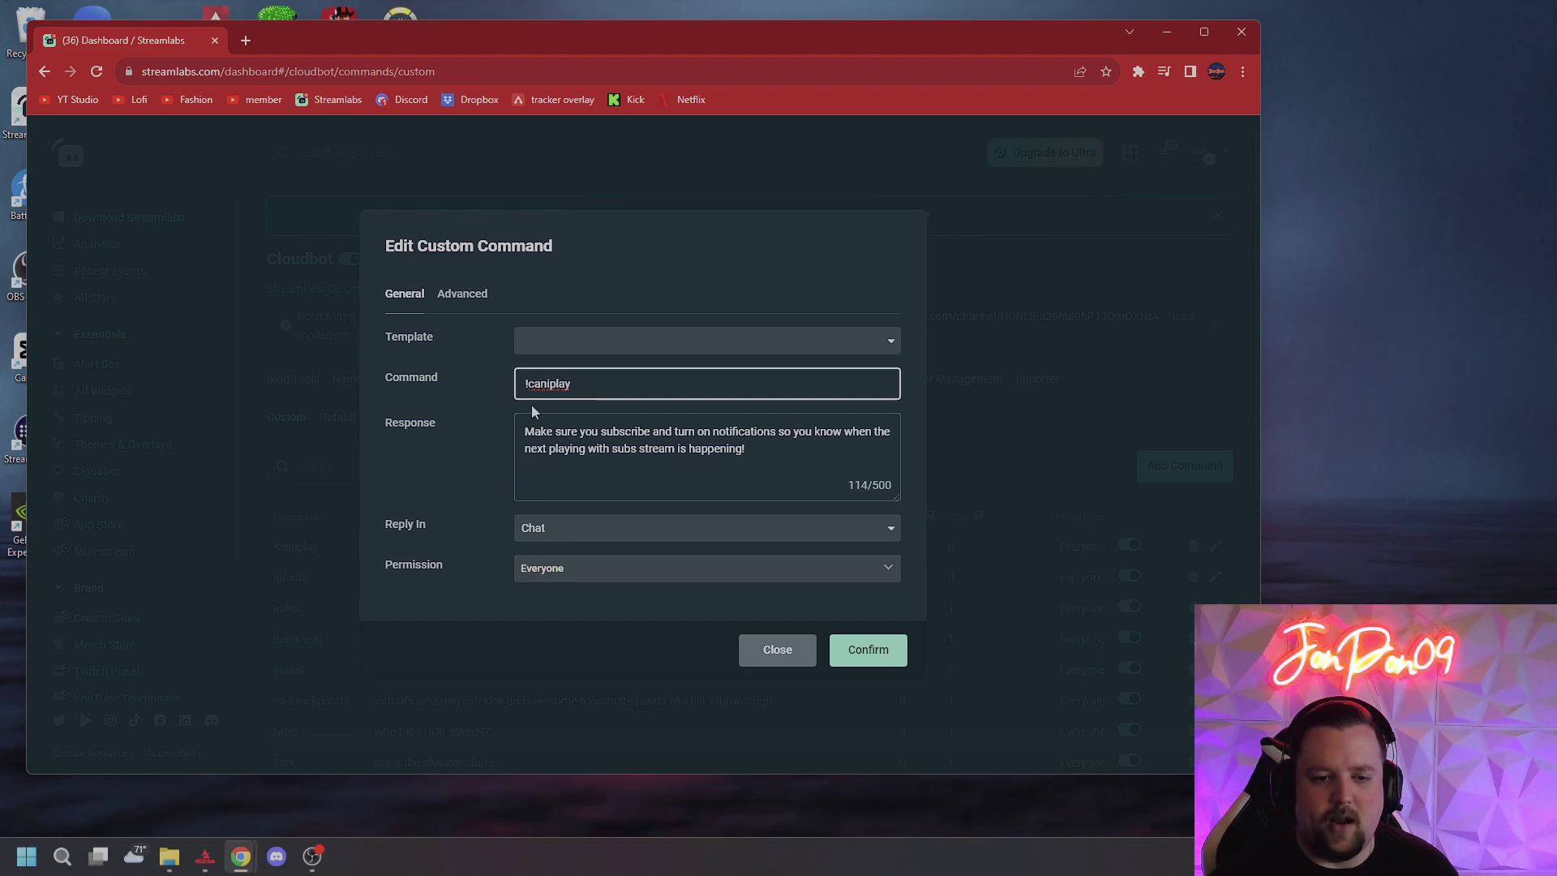
drag(526, 432, 590, 430)
key(ctrl+a)
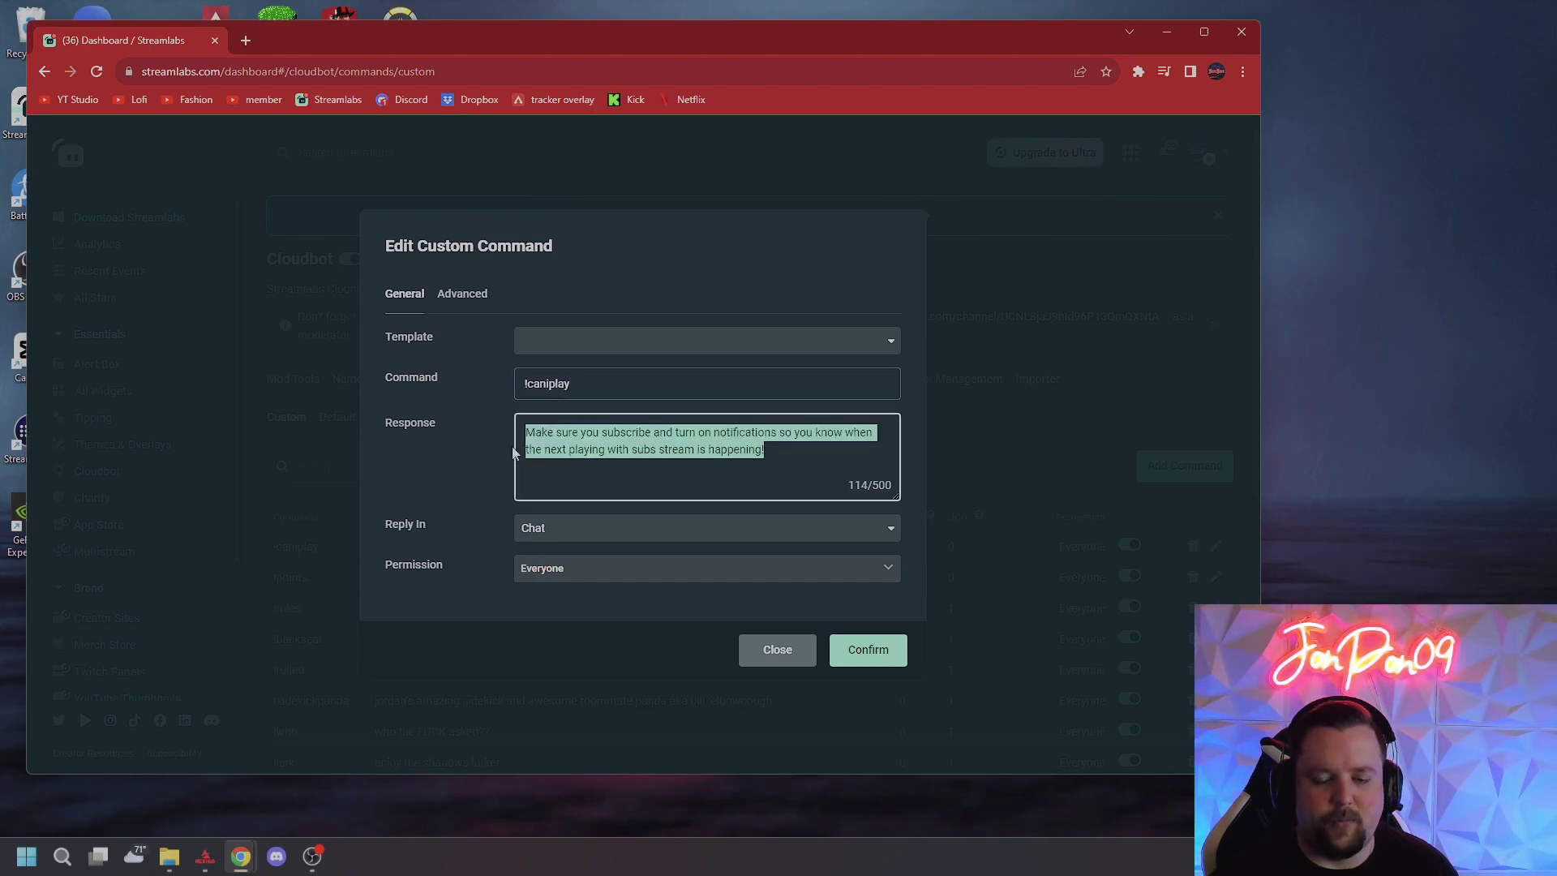
click(537, 429)
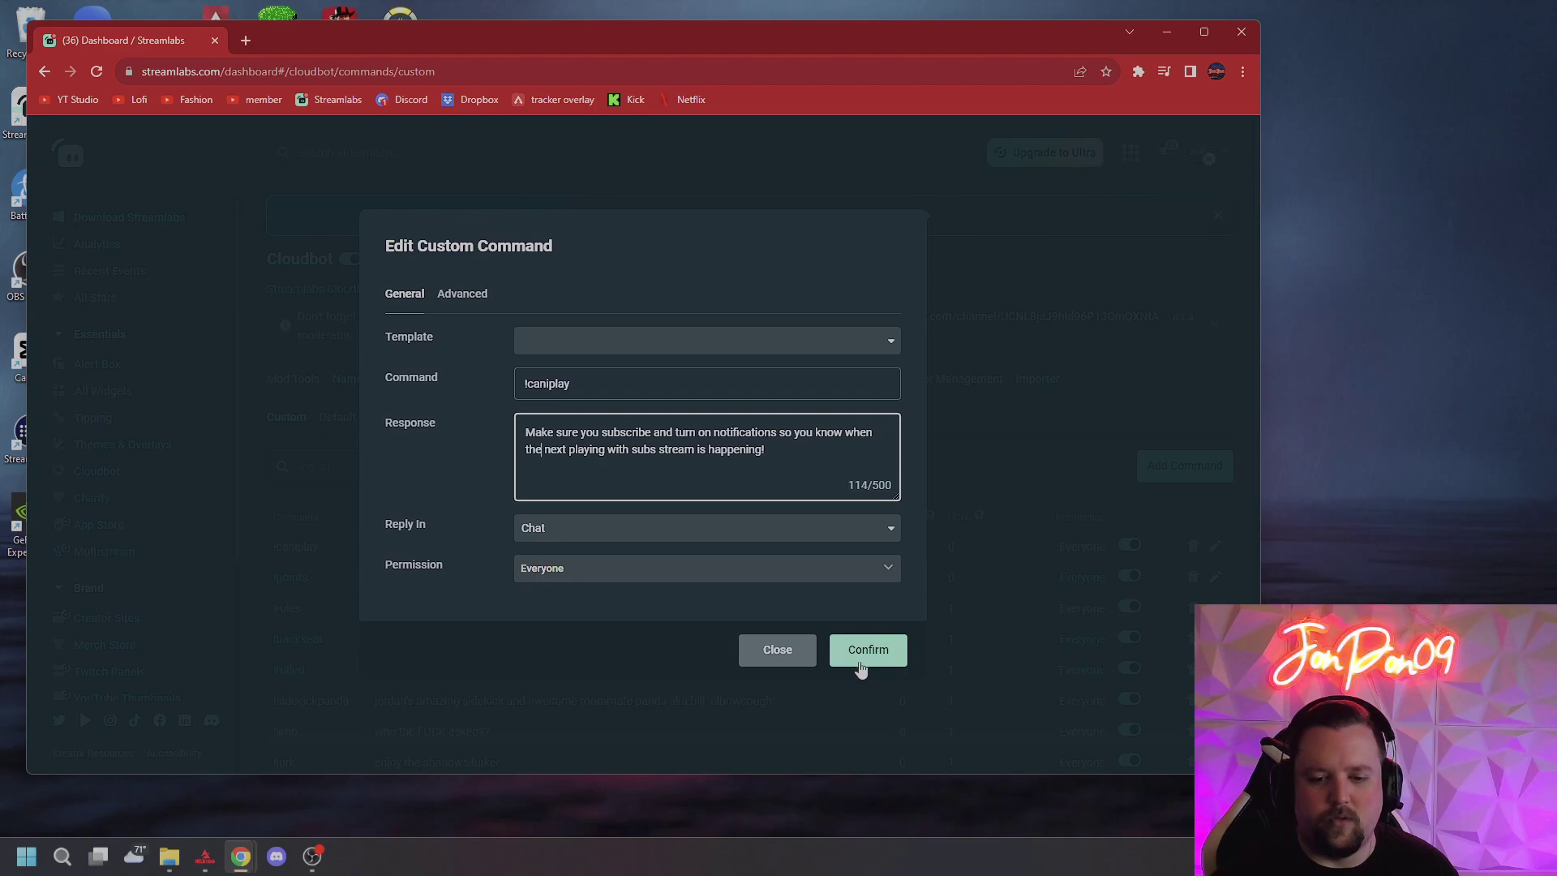
click(777, 657)
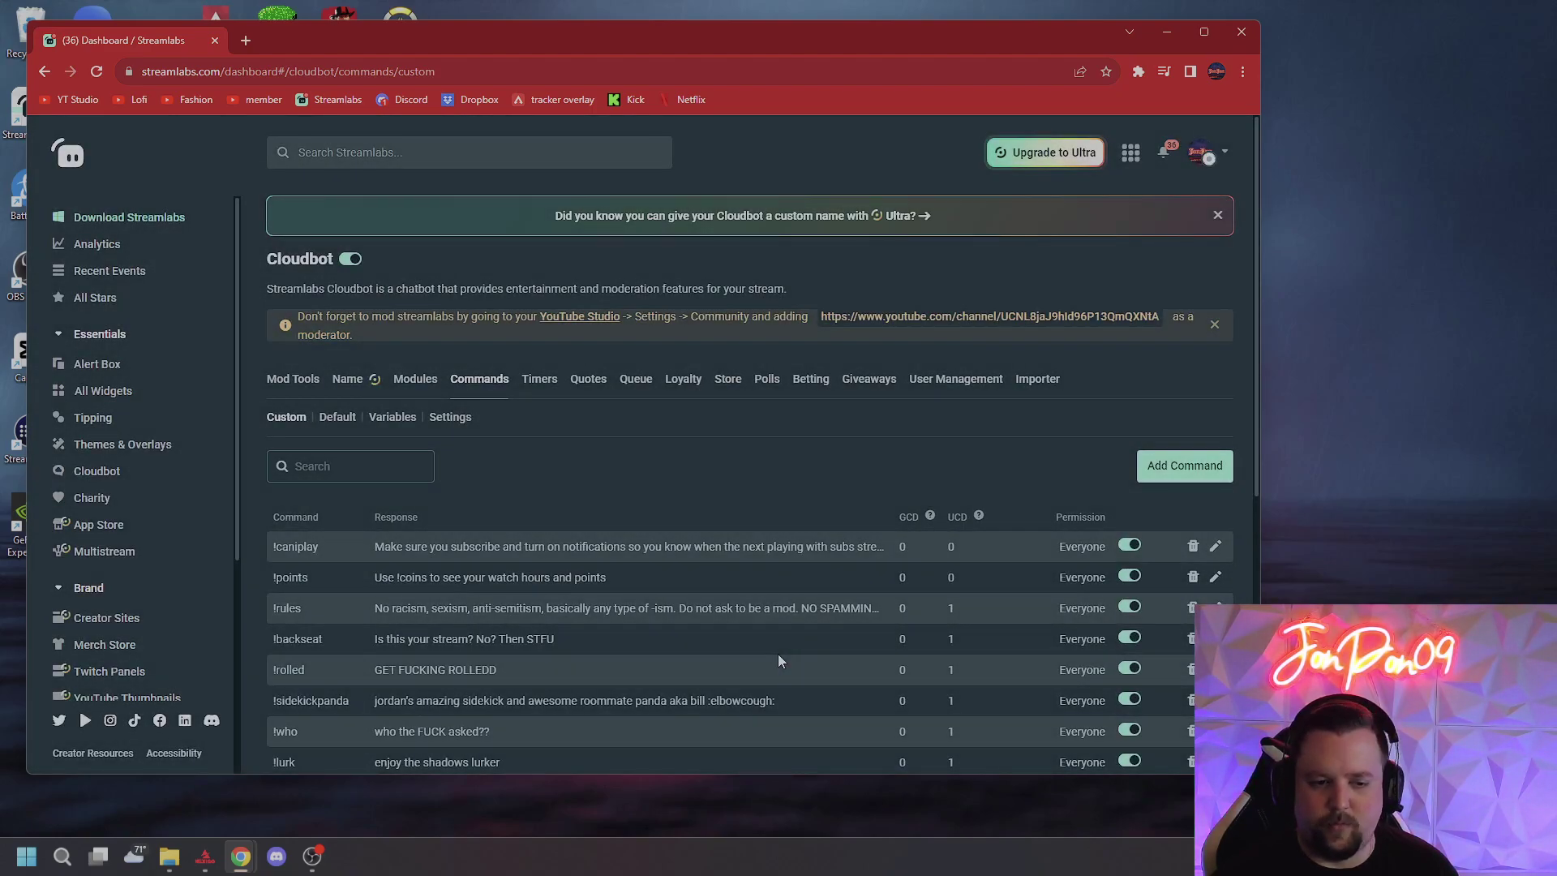
- Review the !rules response and the full response of the shout-out command listed after !like, leaving both unchanged
drag(271, 609, 884, 617)
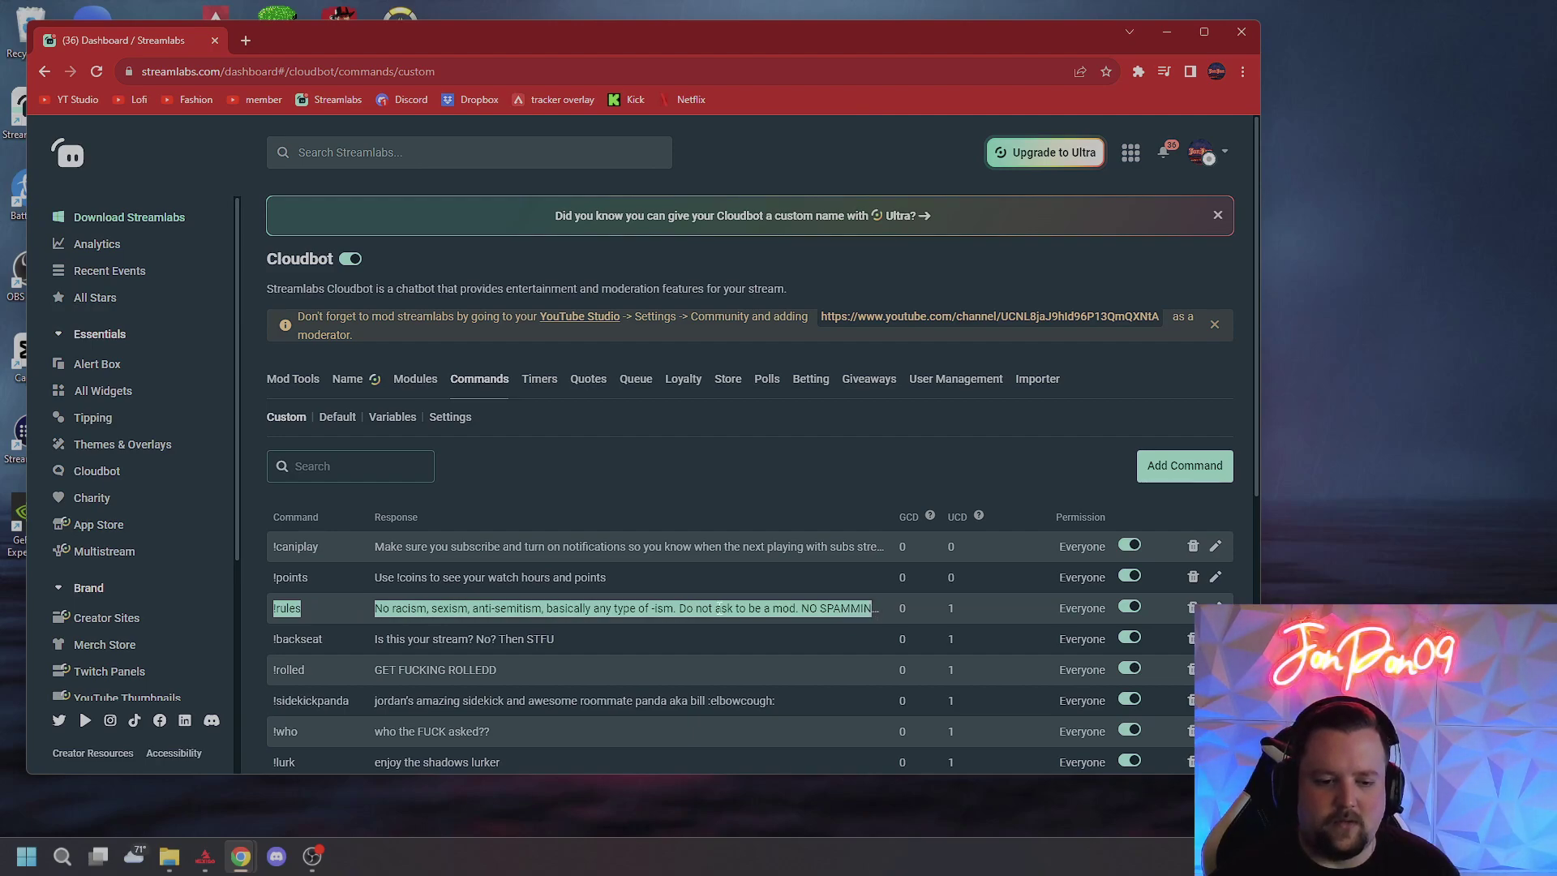
scroll(714, 624, down, 5)
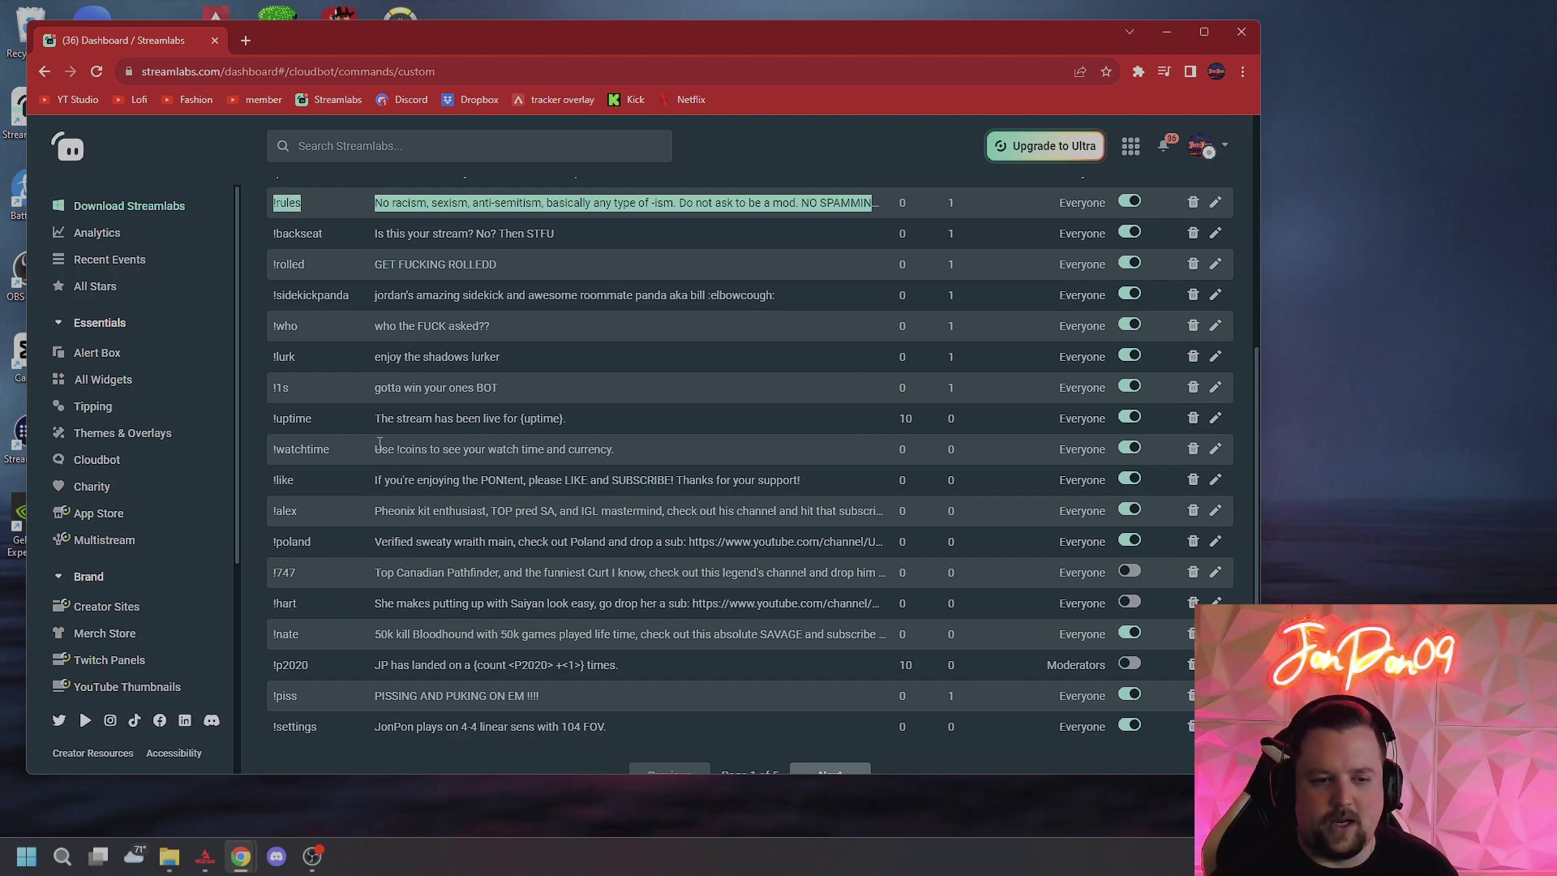
drag(374, 510, 920, 504)
click(1217, 510)
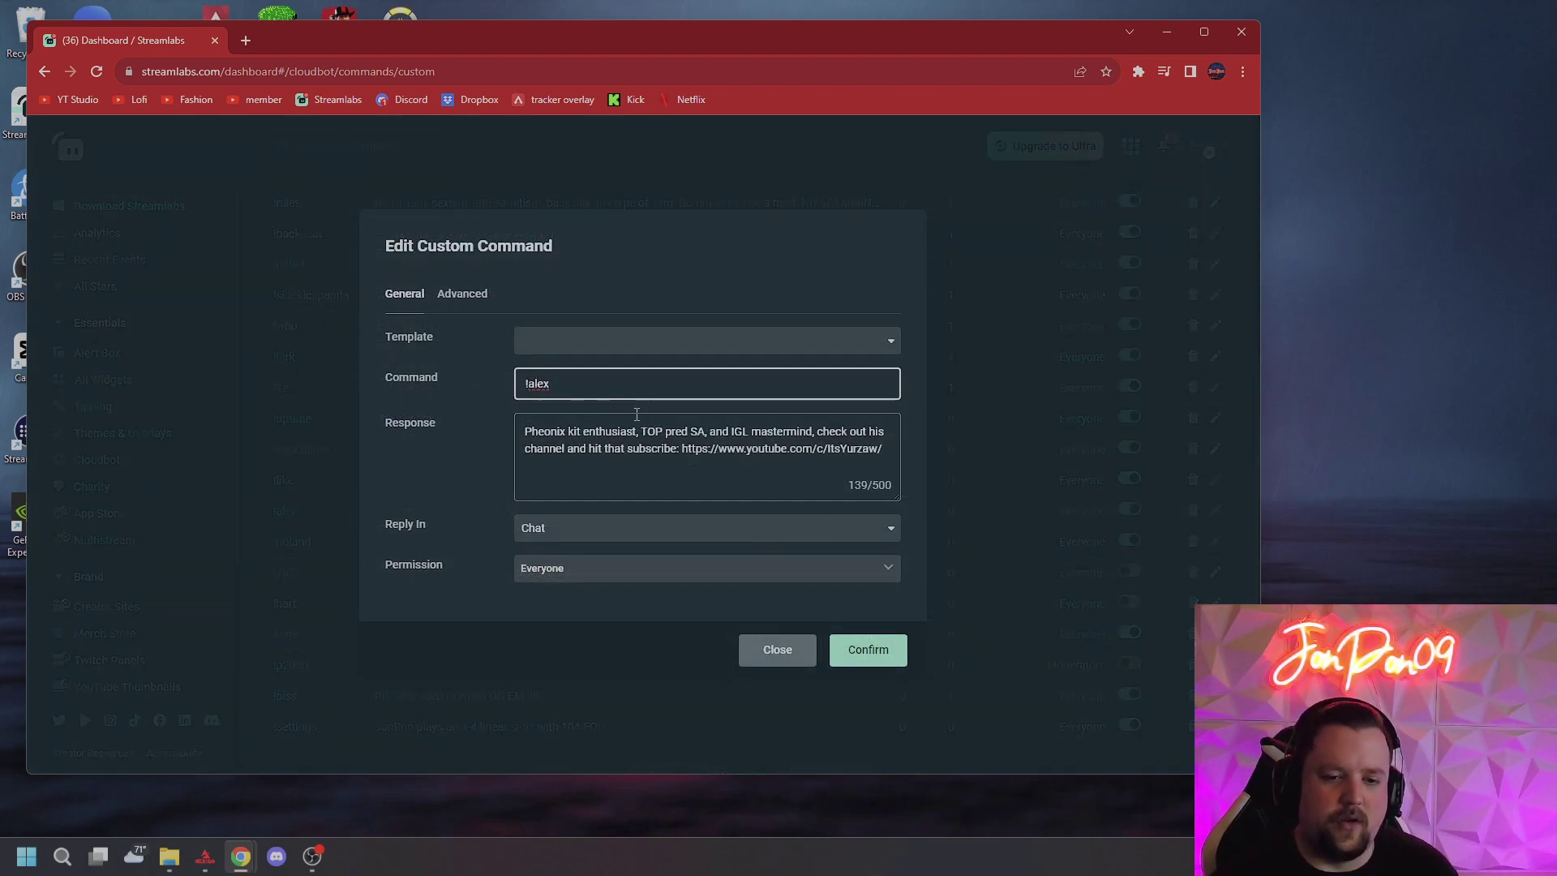
drag(524, 432, 893, 446)
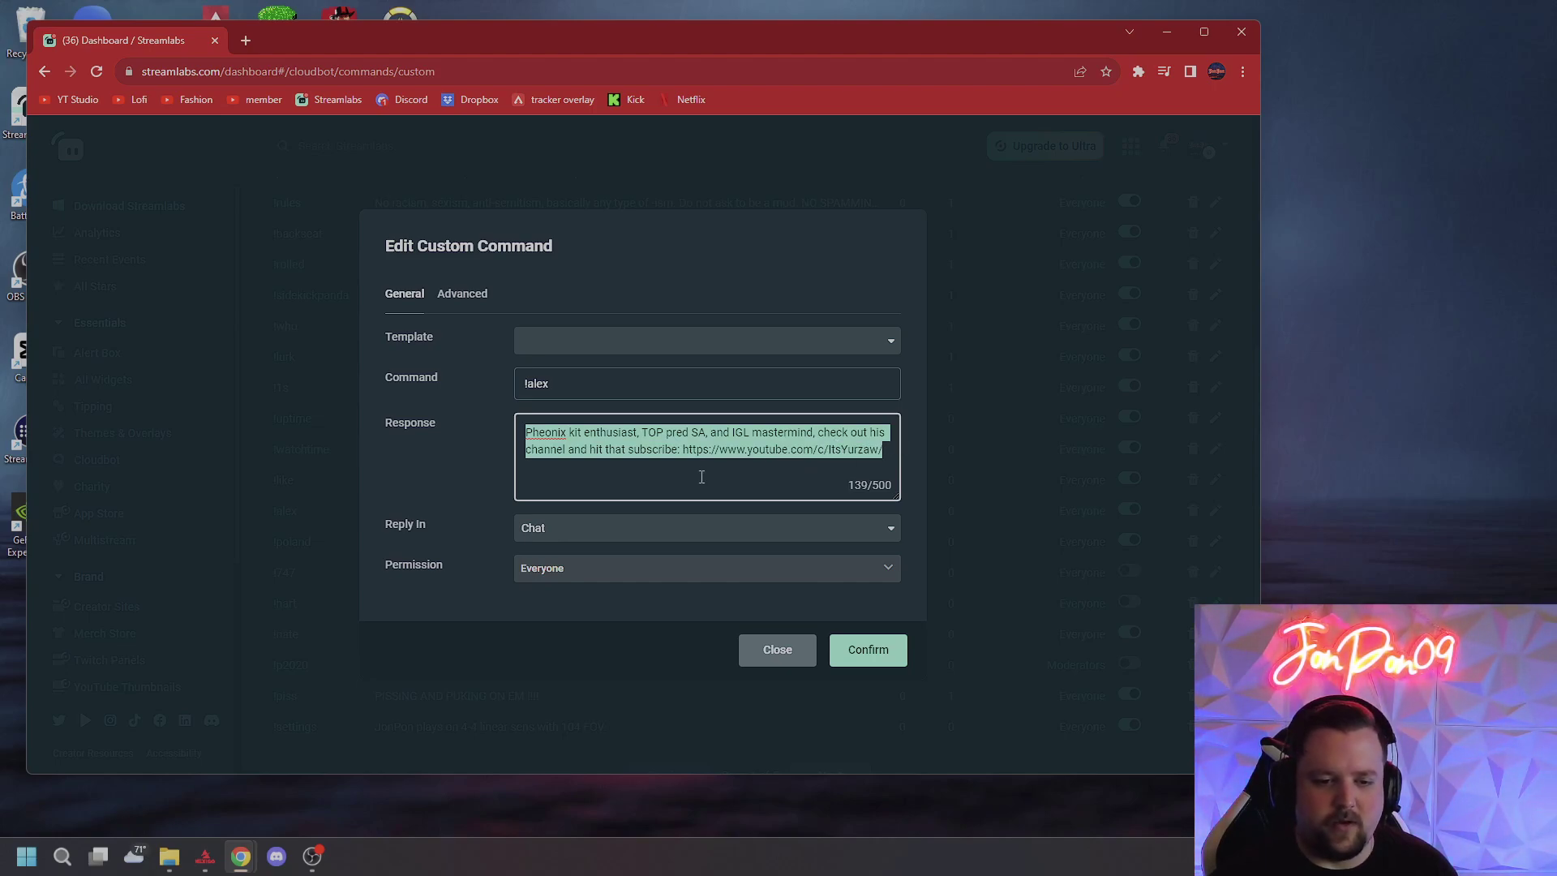
click(767, 651)
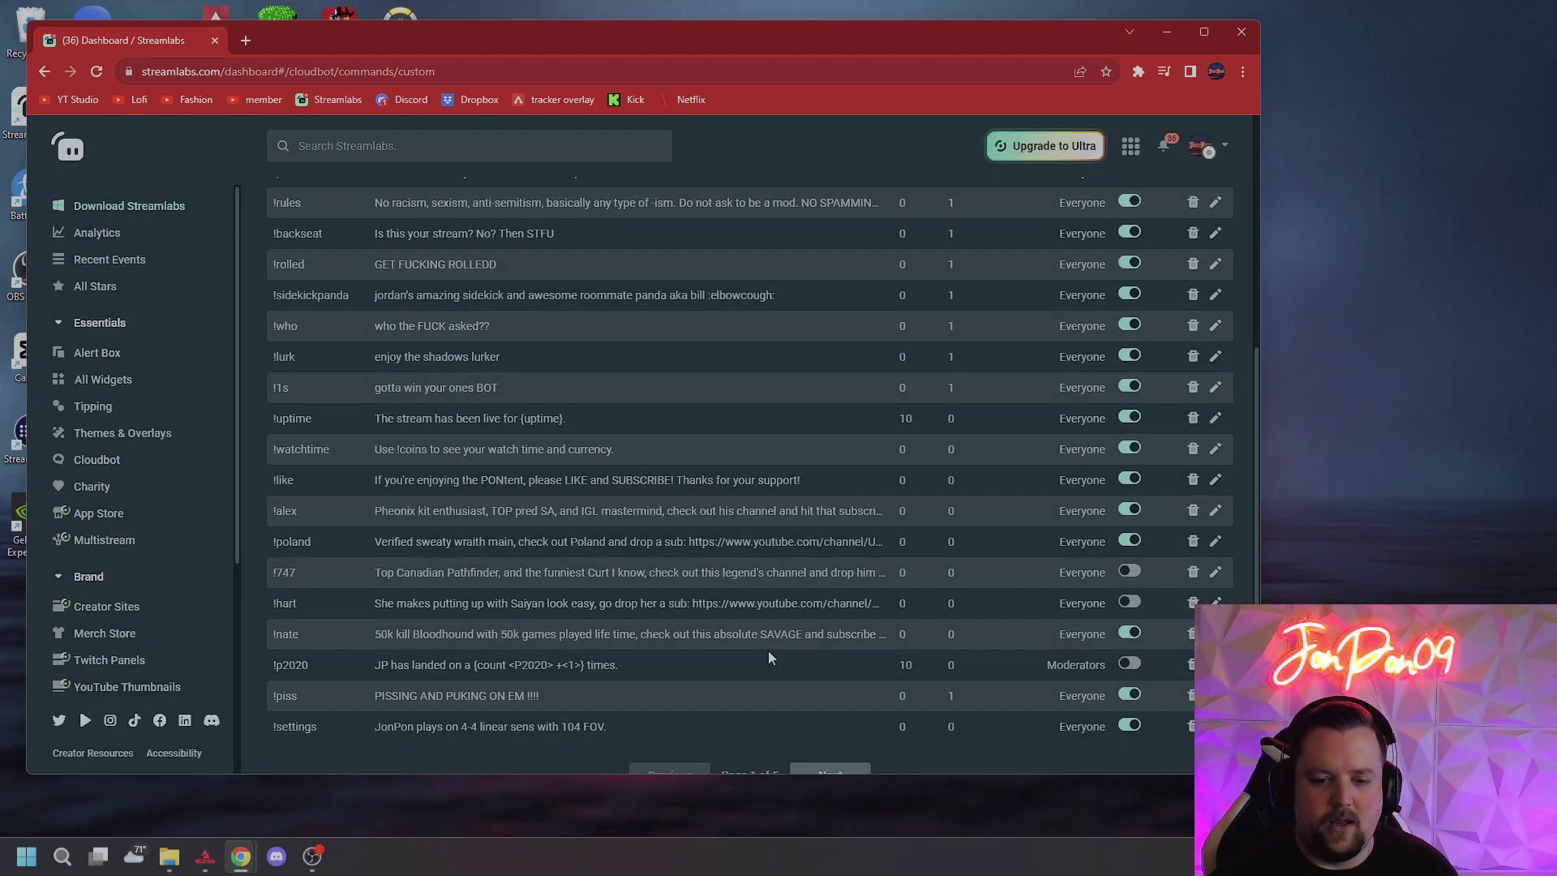
scroll(755, 635, down, 1)
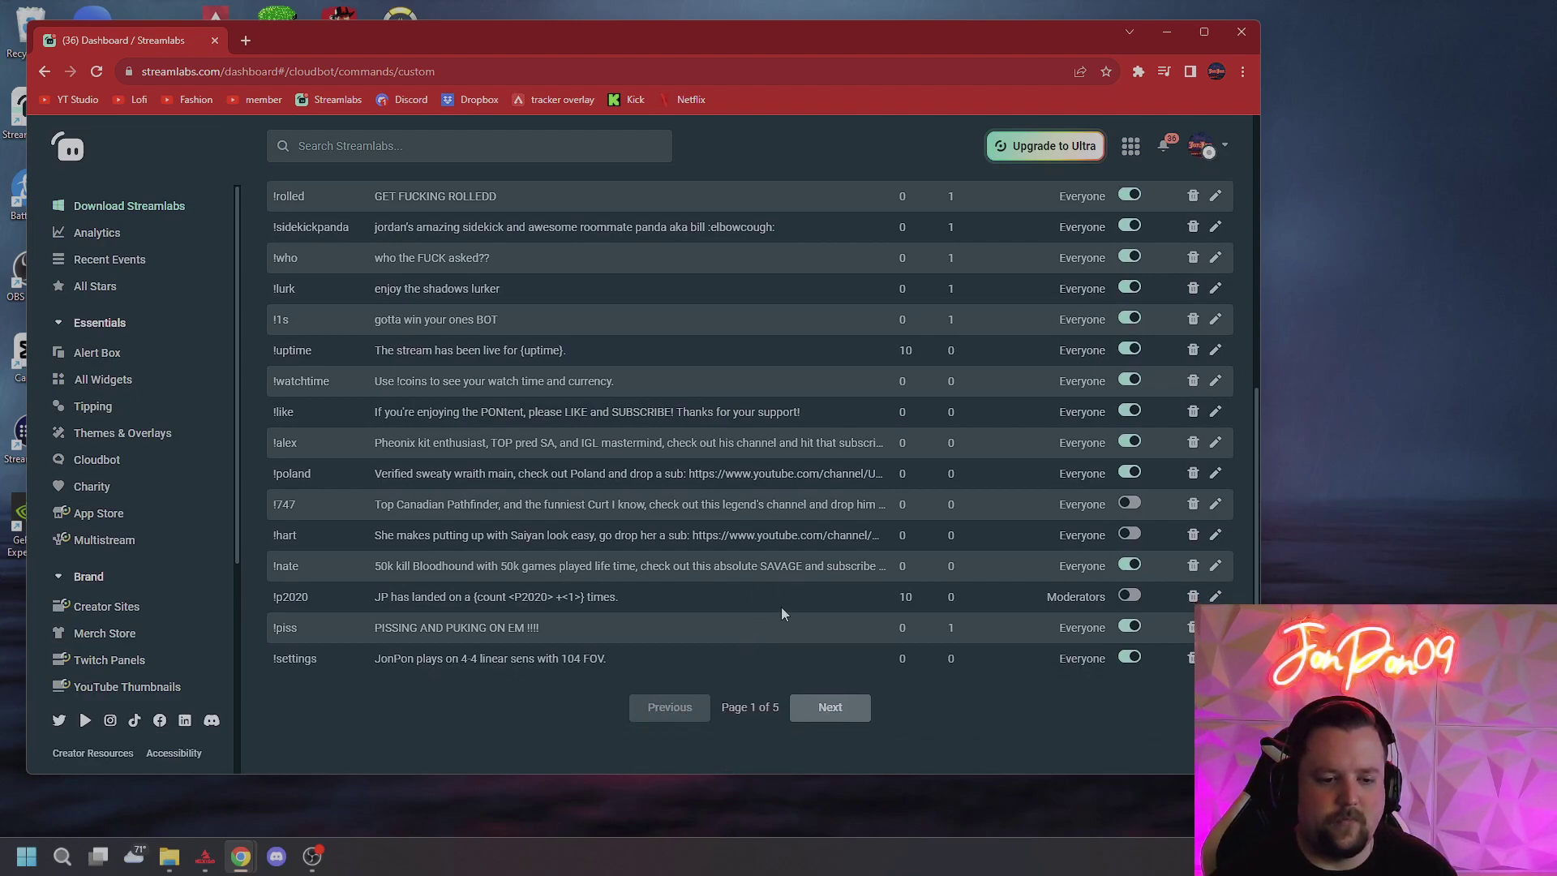
scroll(618, 666, up, 5)
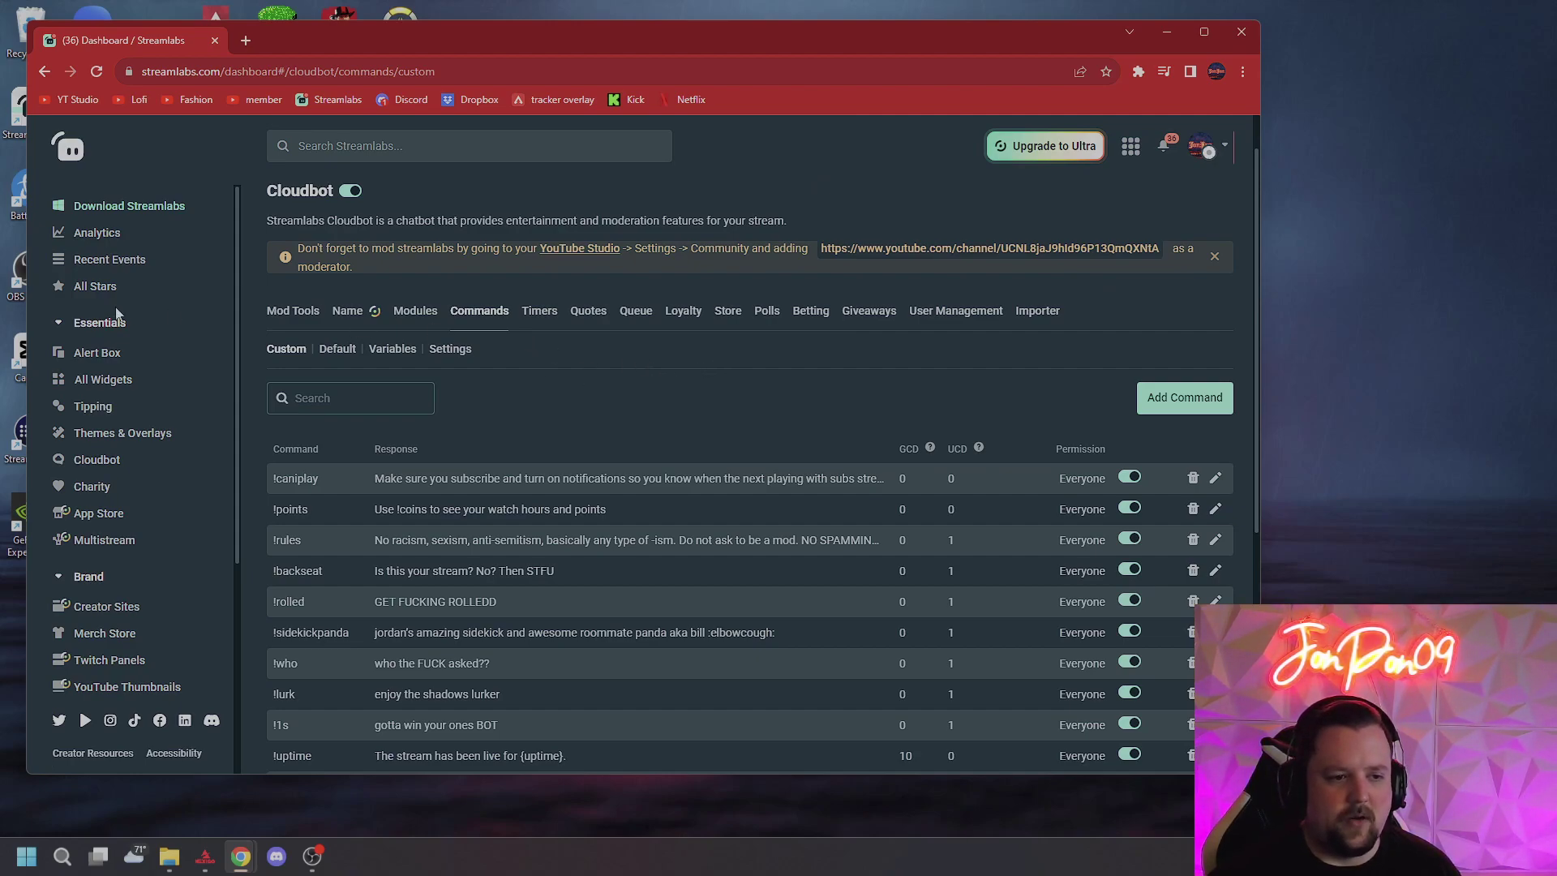
- Open the Event List widget from the widget gallery, dismiss its introduction, and look over its preview and settings
click(100, 393)
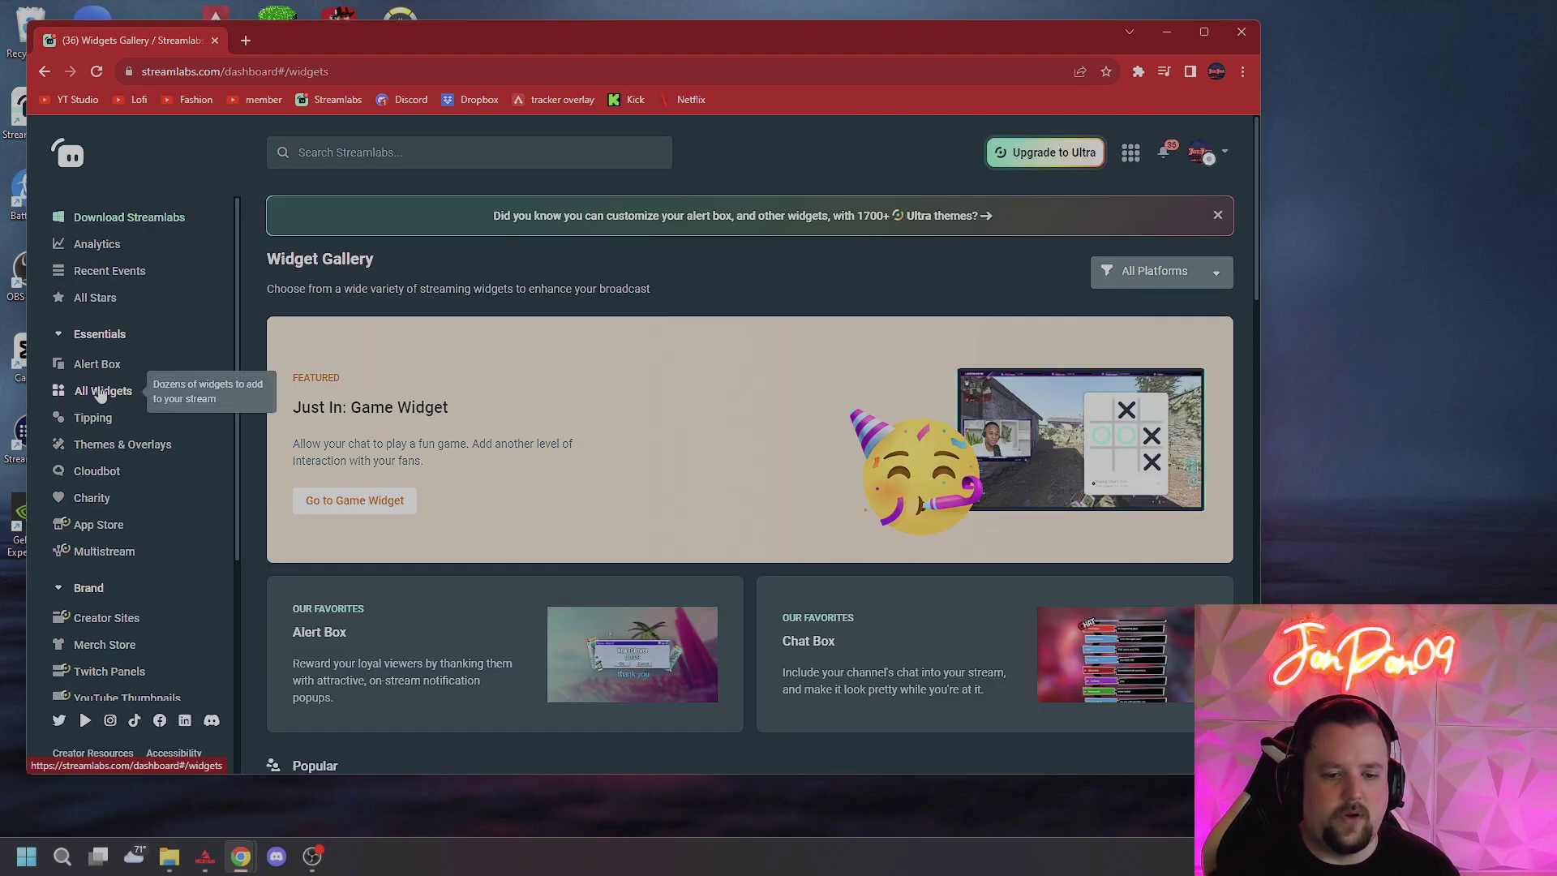
scroll(509, 551, down, 2)
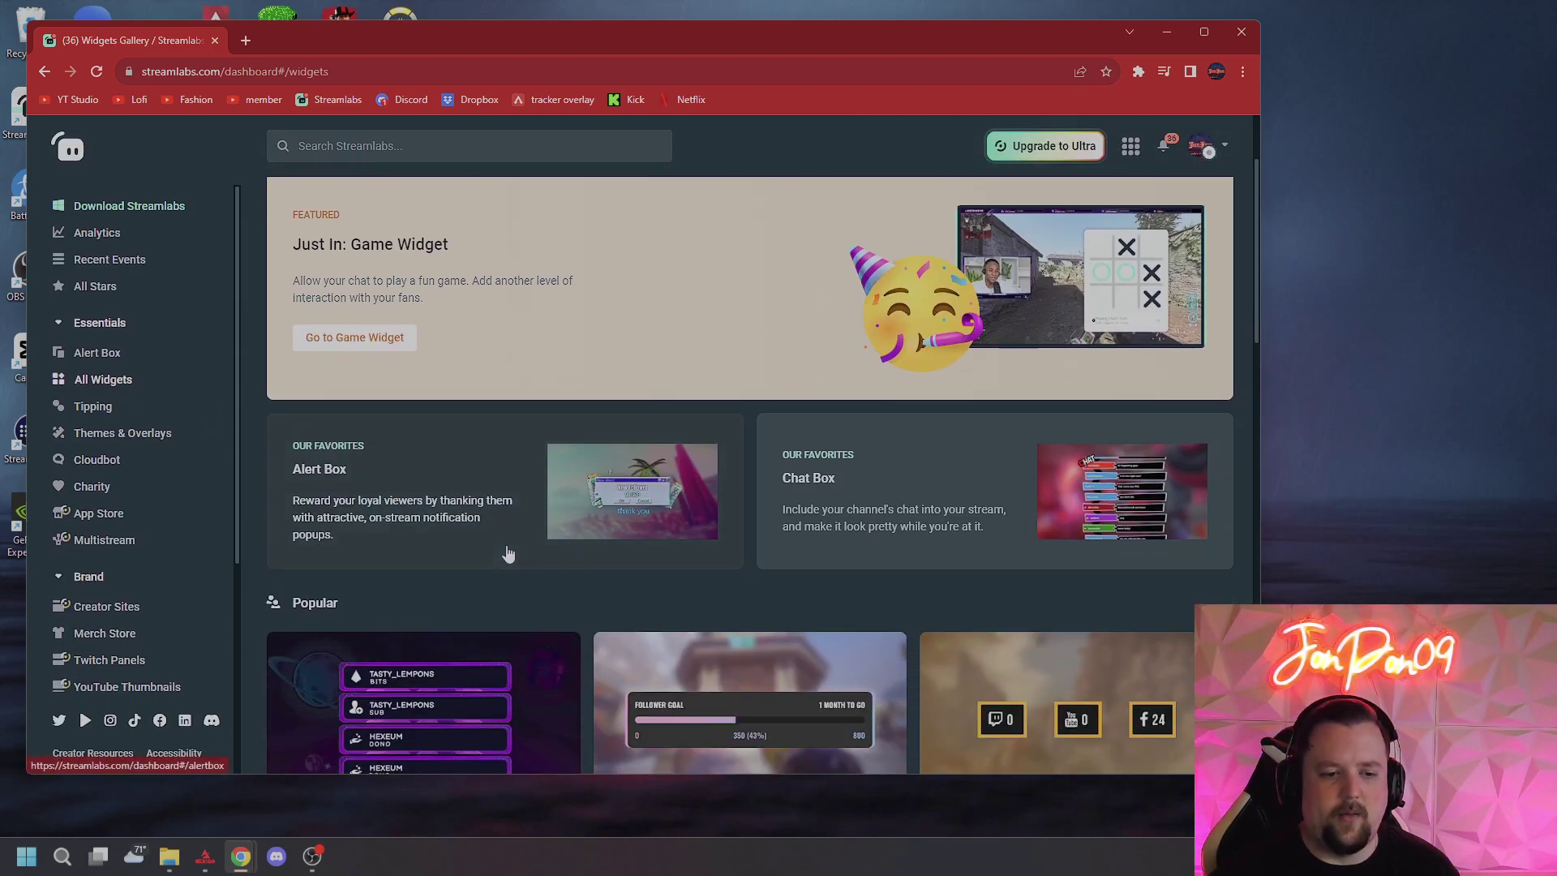
scroll(509, 554, down, 3)
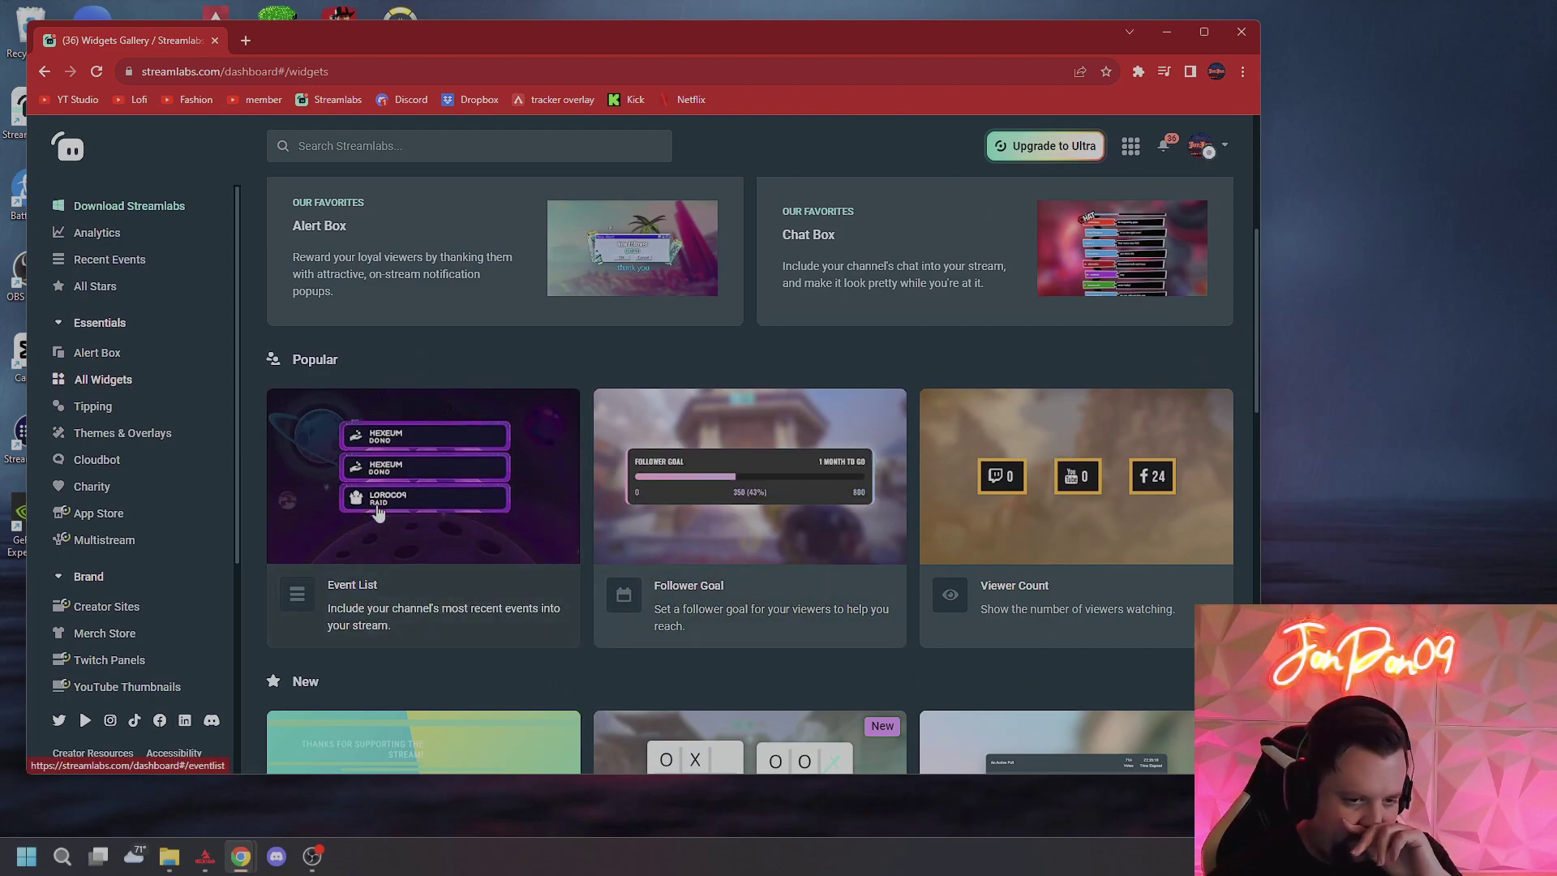
click(307, 599)
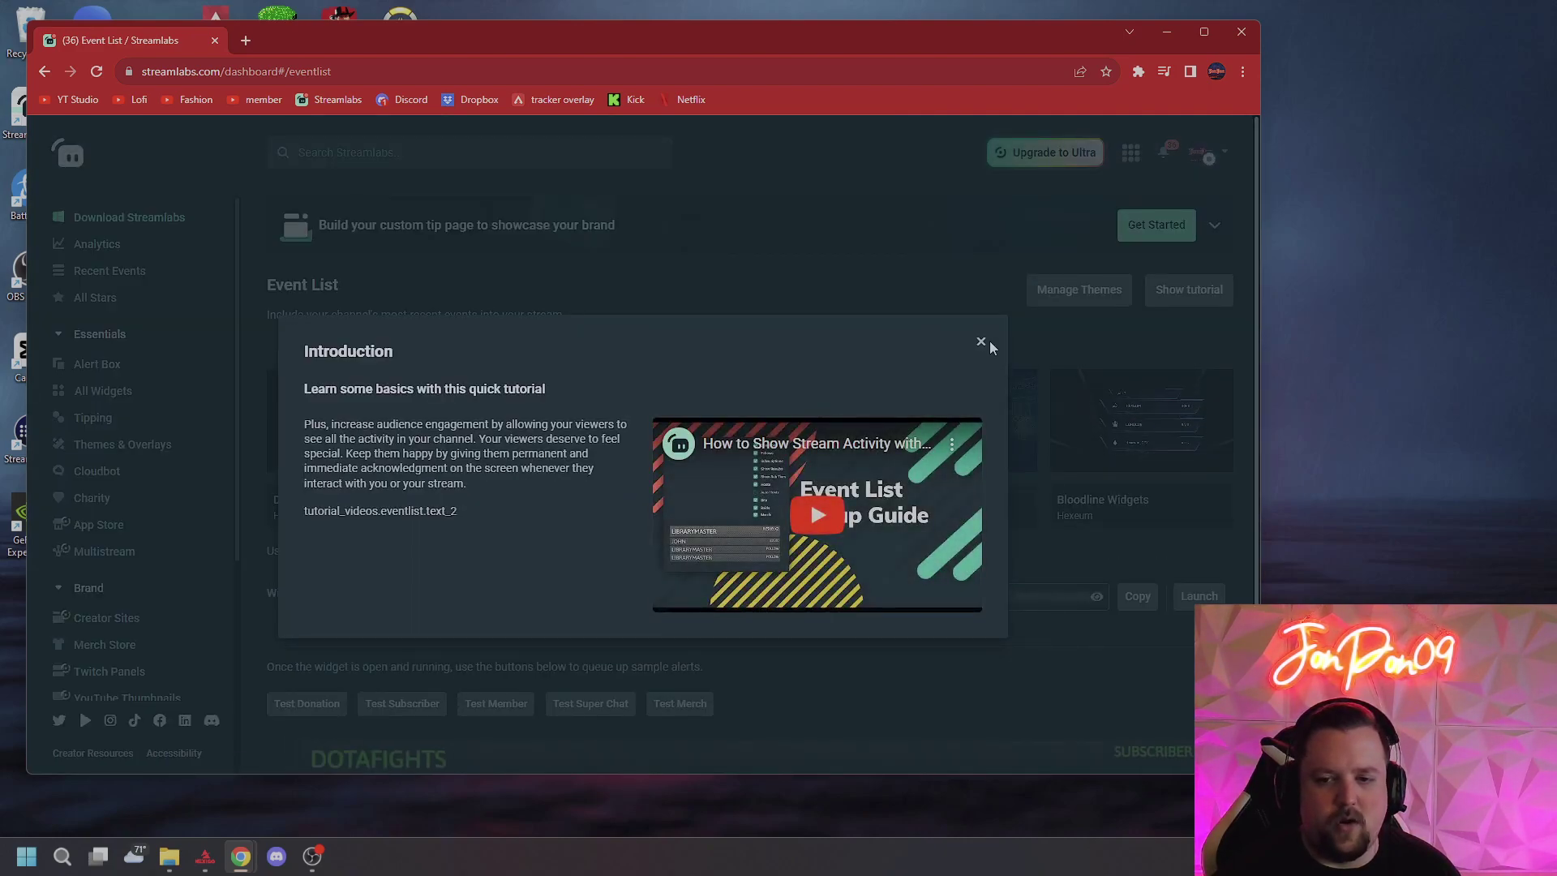
click(981, 342)
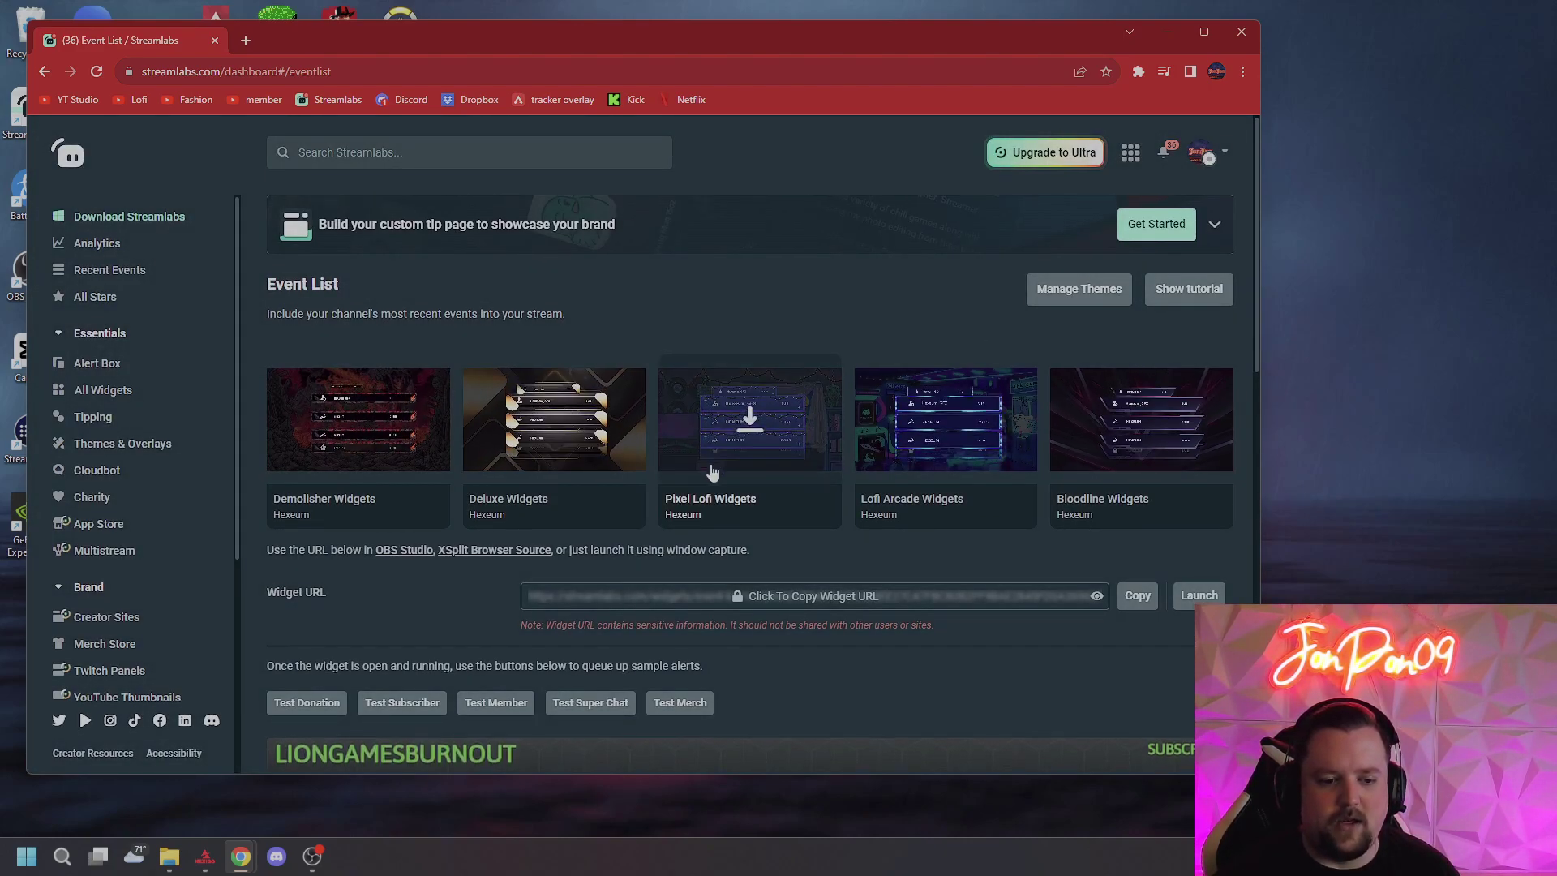
scroll(713, 471, down, 3)
scroll(1014, 551, down, 1)
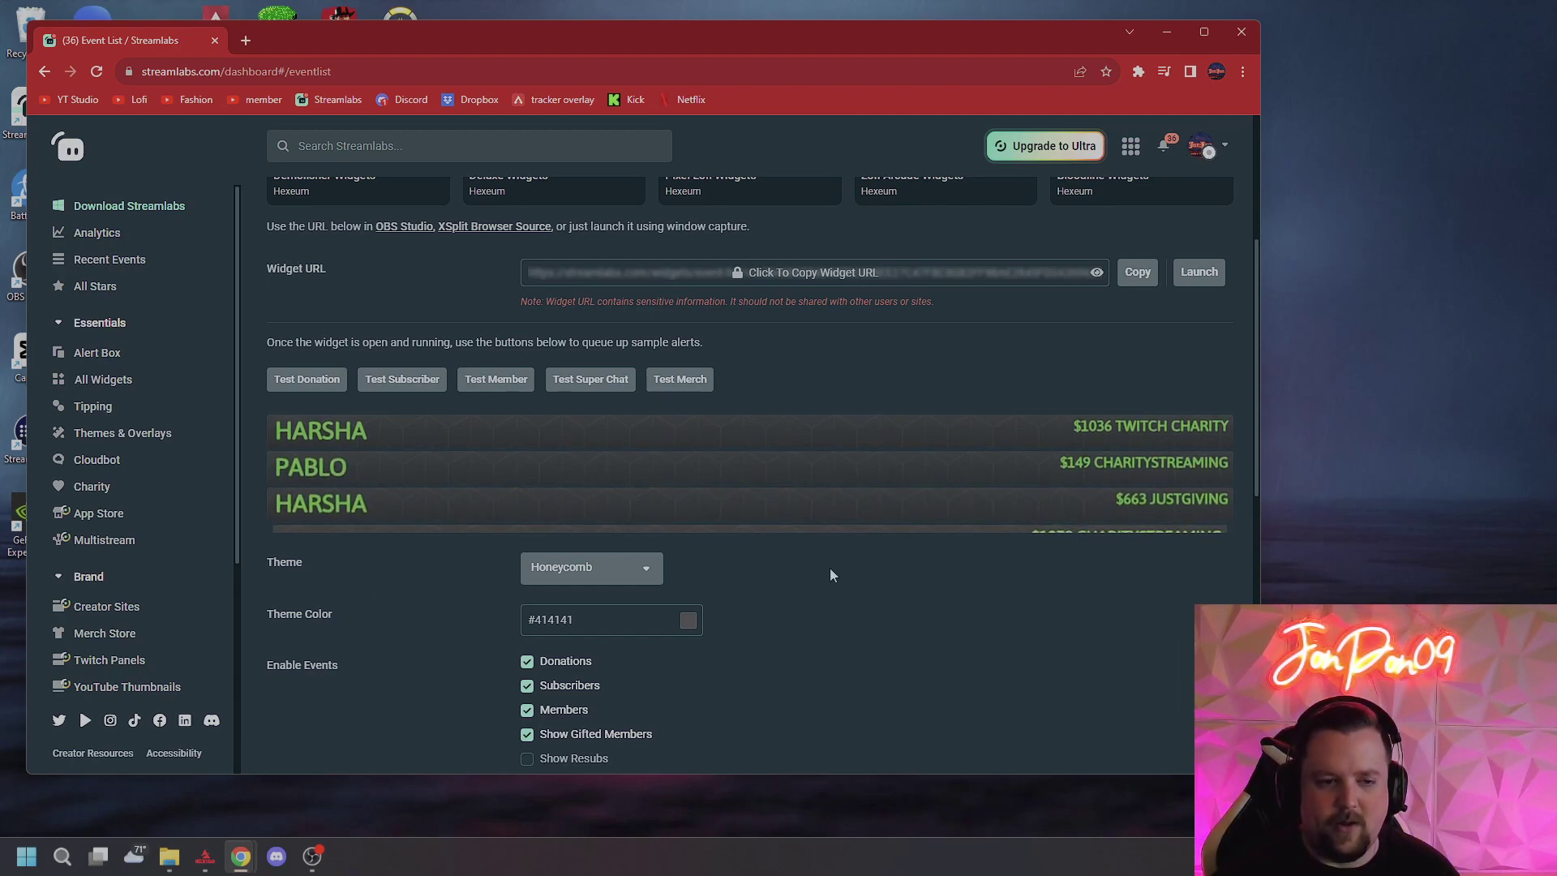
- Examine the Event List preview together with its theme, theme color, enabled events and maximum events settings
scroll(808, 616, down, 6)
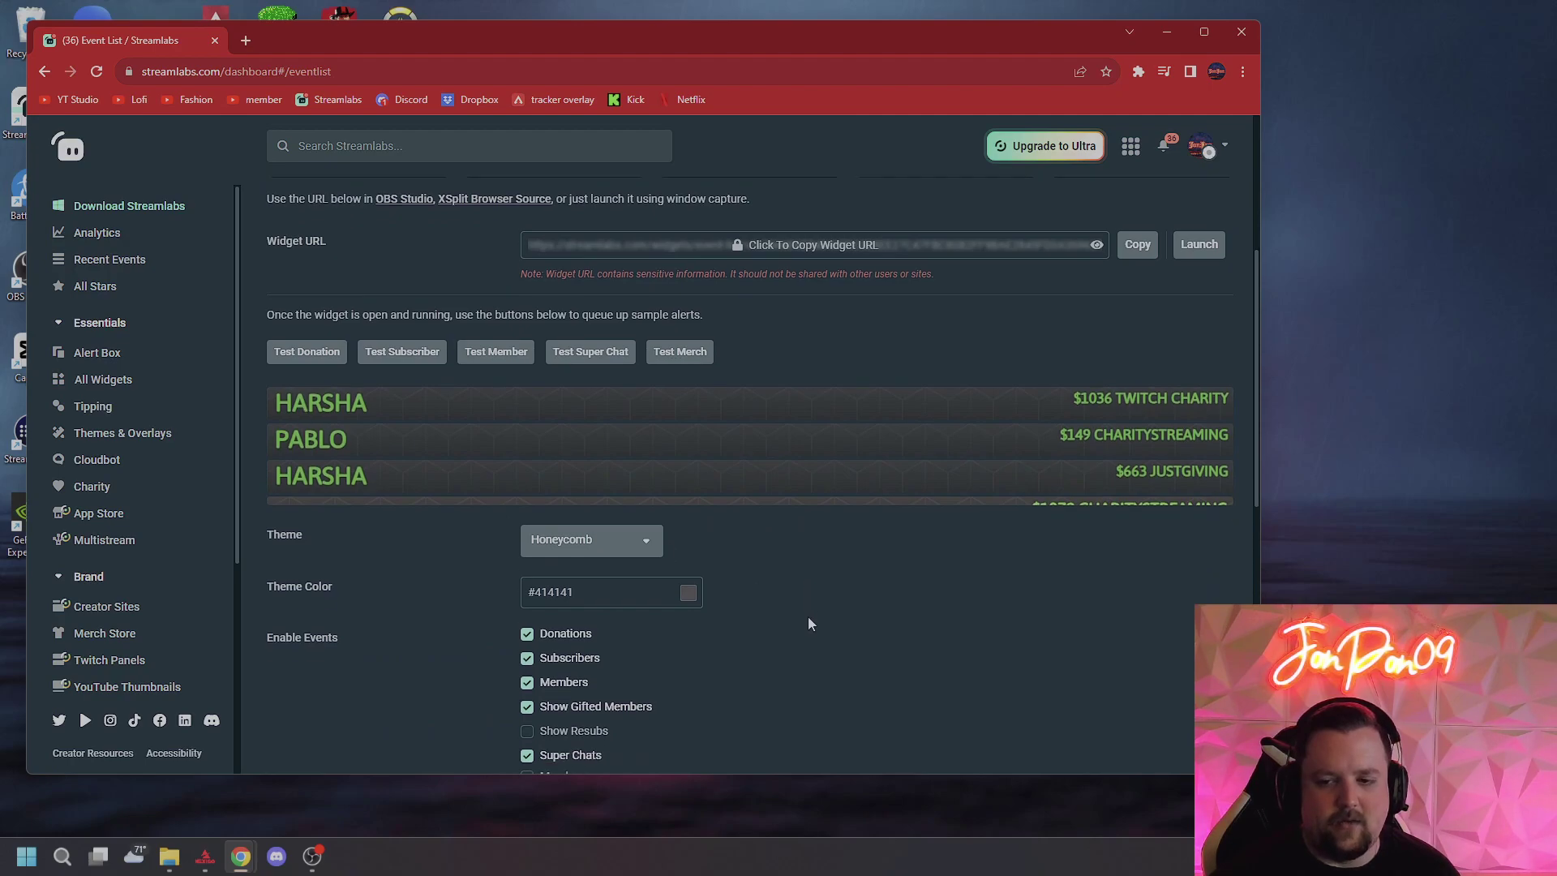
scroll(808, 616, up, 3)
scroll(808, 623, up, 3)
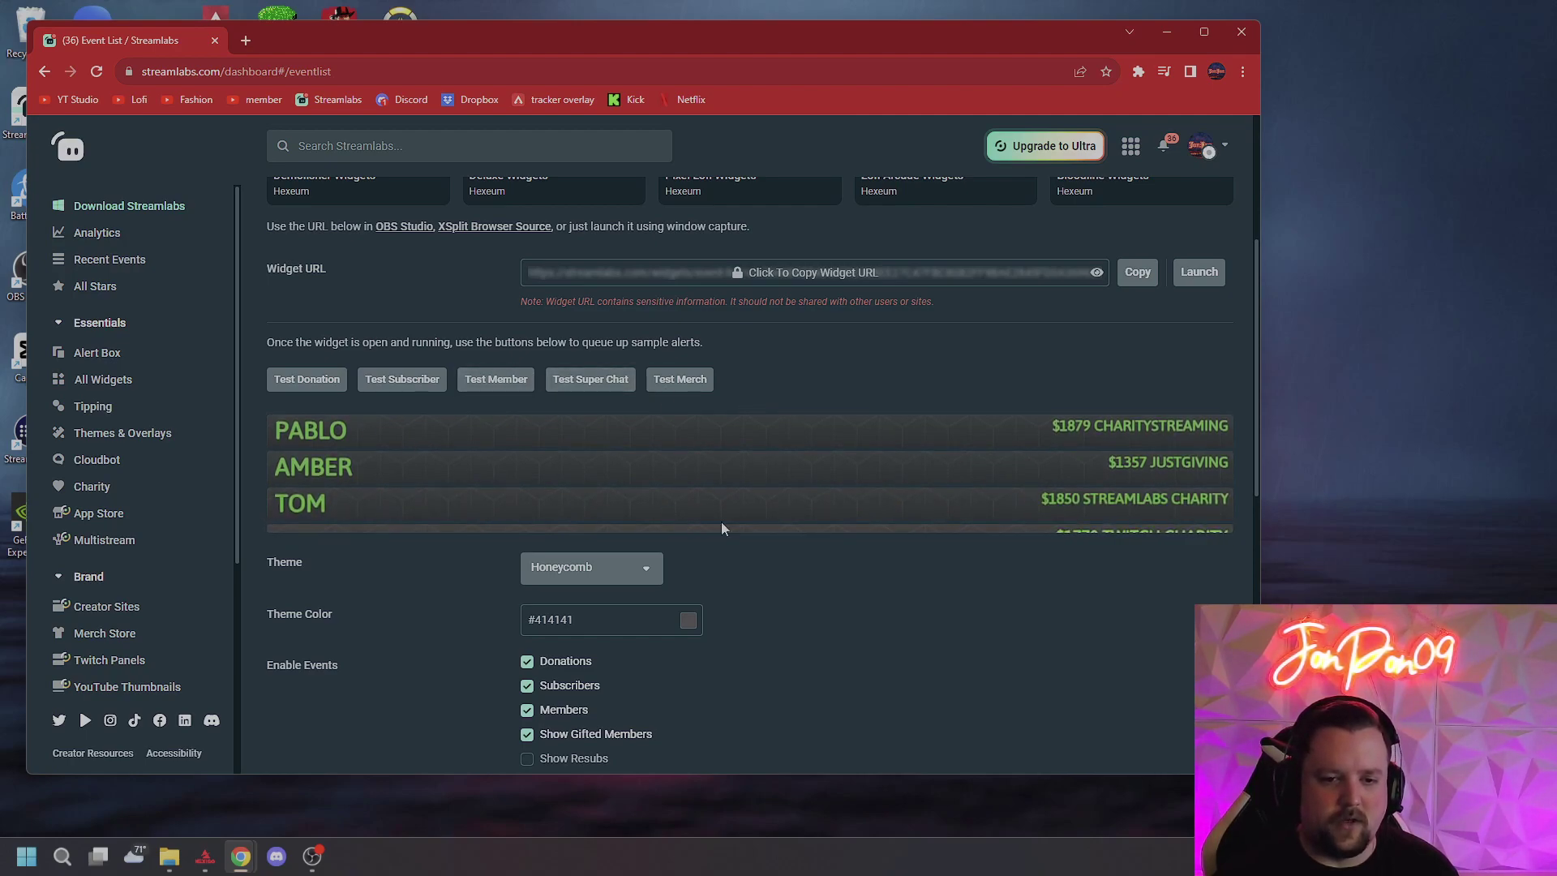
scroll(745, 529, up, 1)
scroll(667, 572, down, 5)
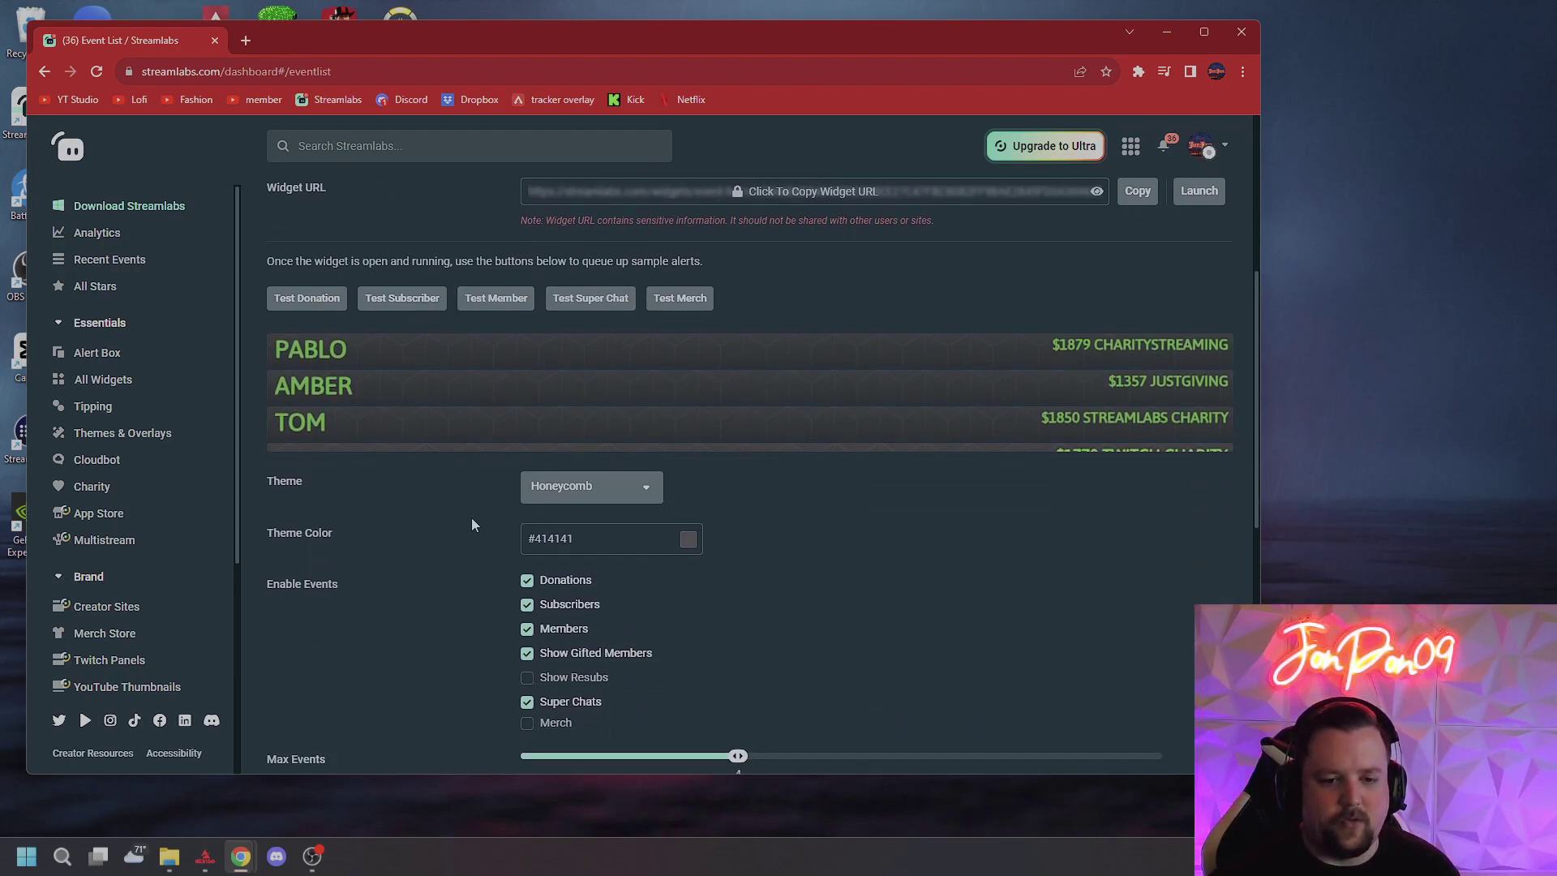
scroll(486, 532, down, 3)
scroll(486, 533, up, 3)
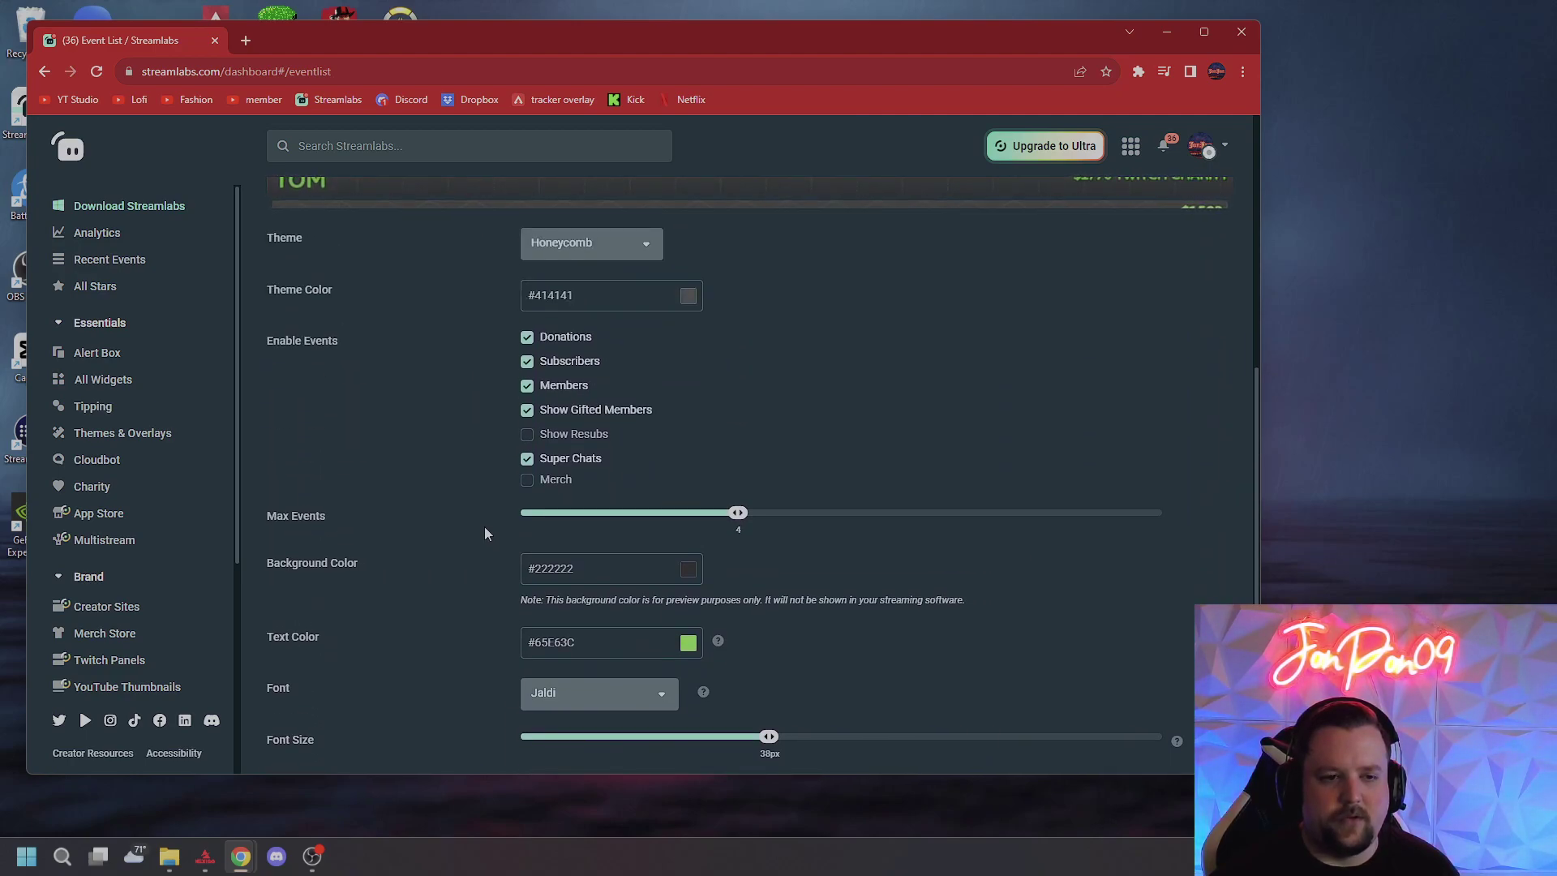
scroll(485, 533, up, 1)
scroll(486, 532, up, 2)
scroll(485, 533, down, 3)
scroll(485, 532, up, 3)
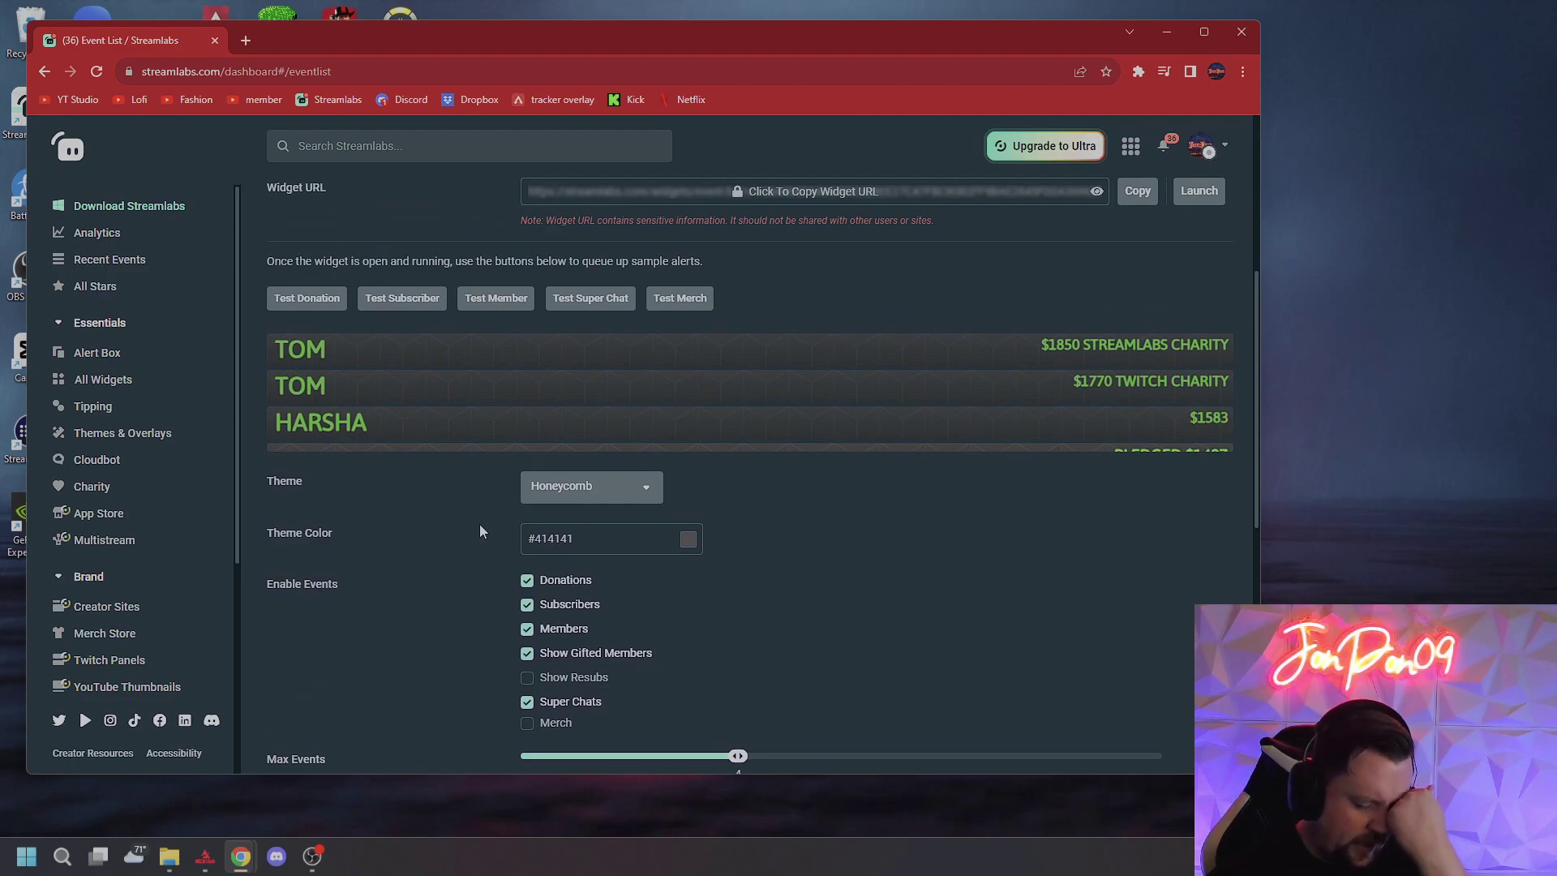
- Look at the available Event List themes without choosing one, and review the enabled events, color, font, animation, fade and other options
click(563, 490)
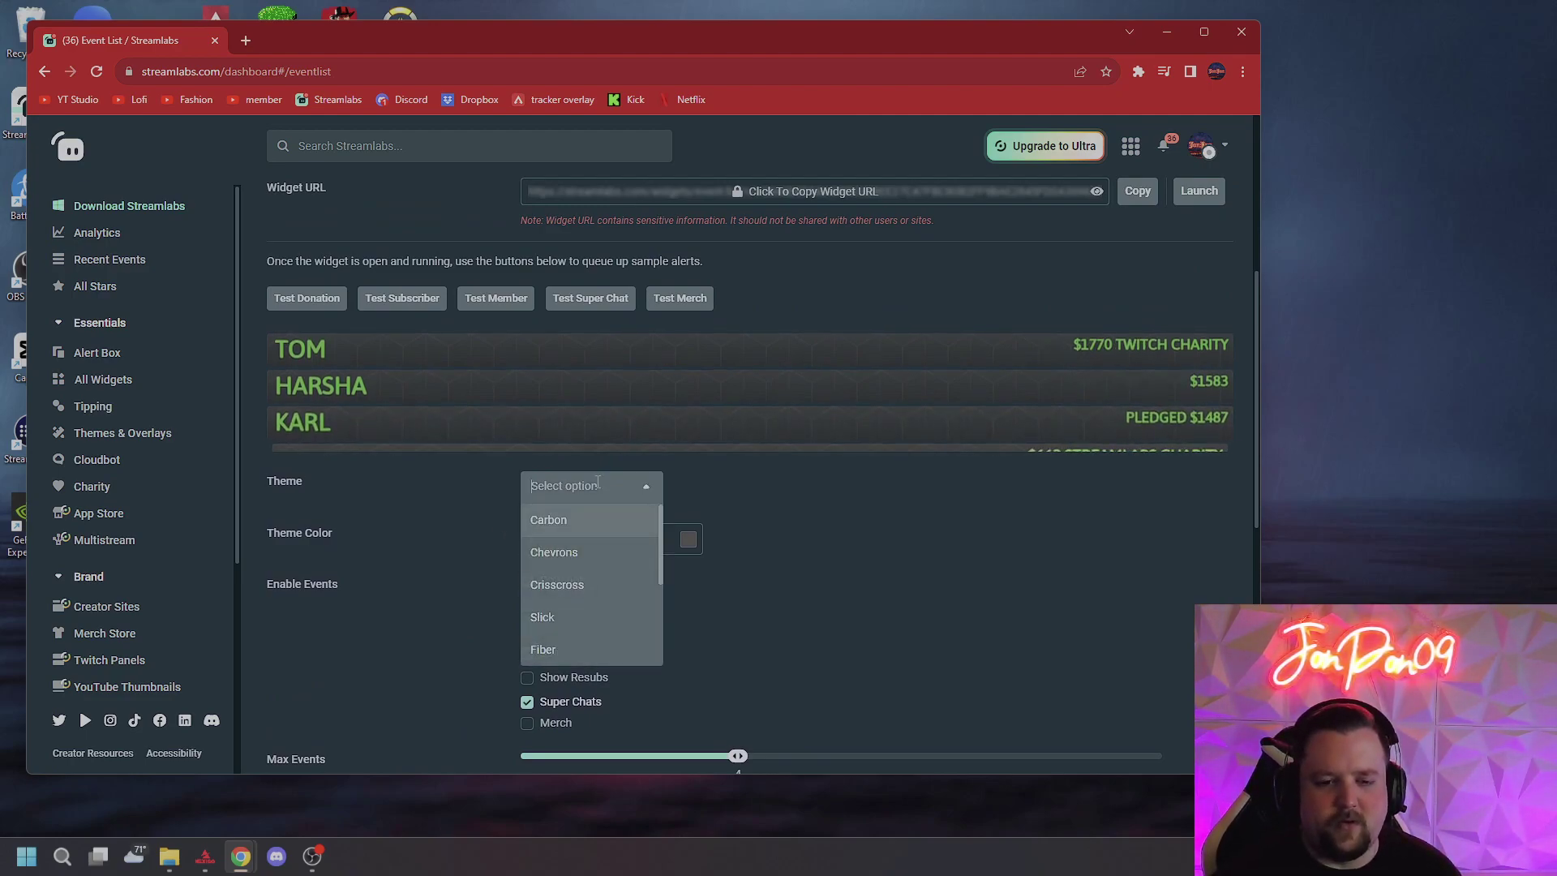
click(792, 483)
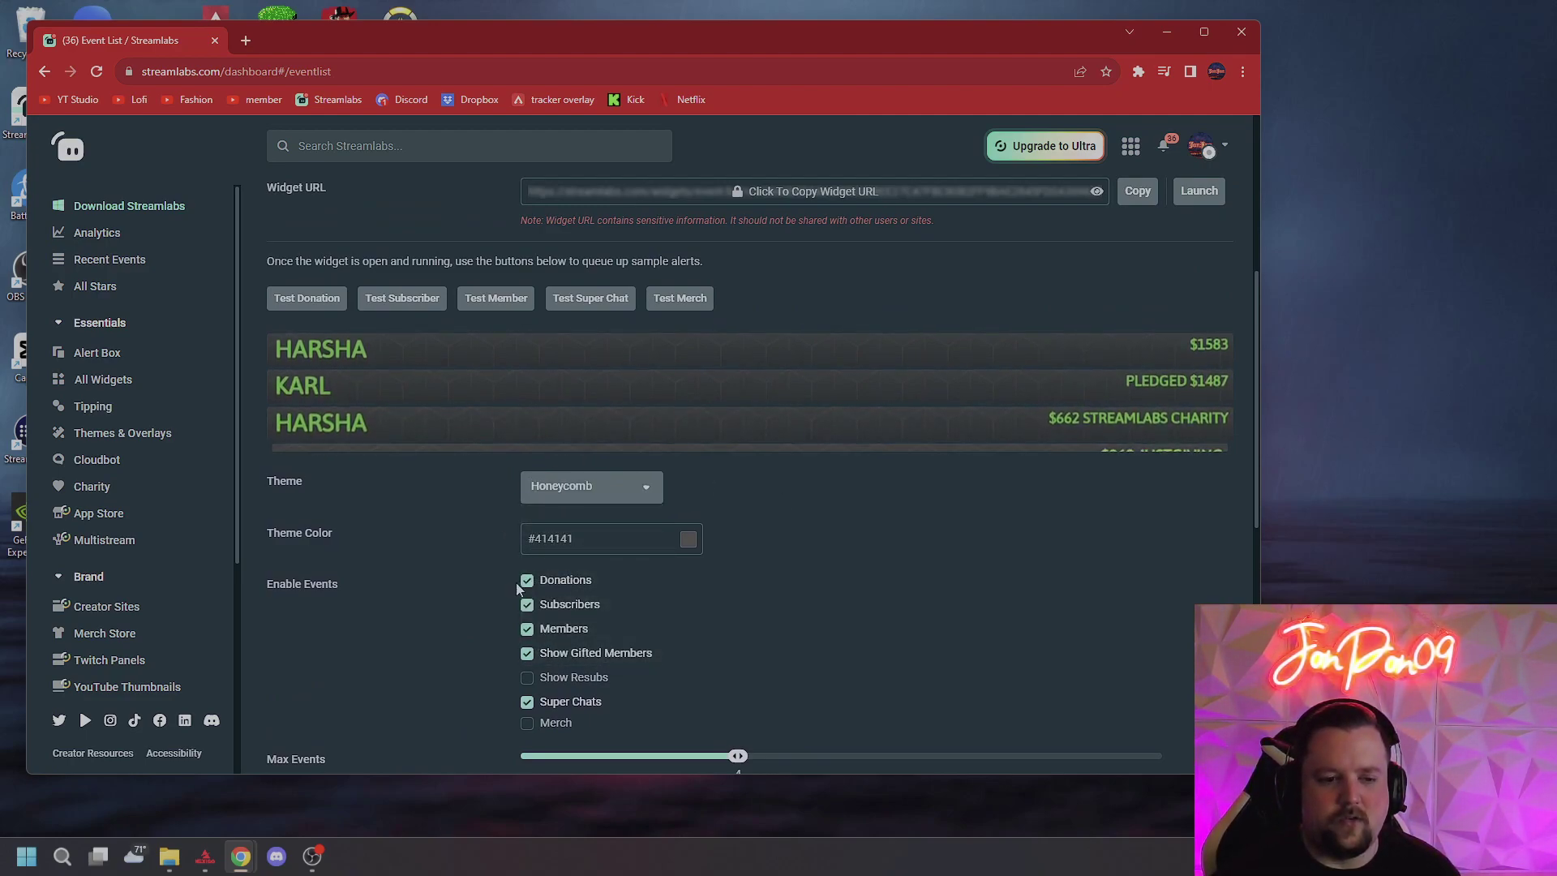
scroll(618, 471, down, 1)
scroll(451, 527, down, 3)
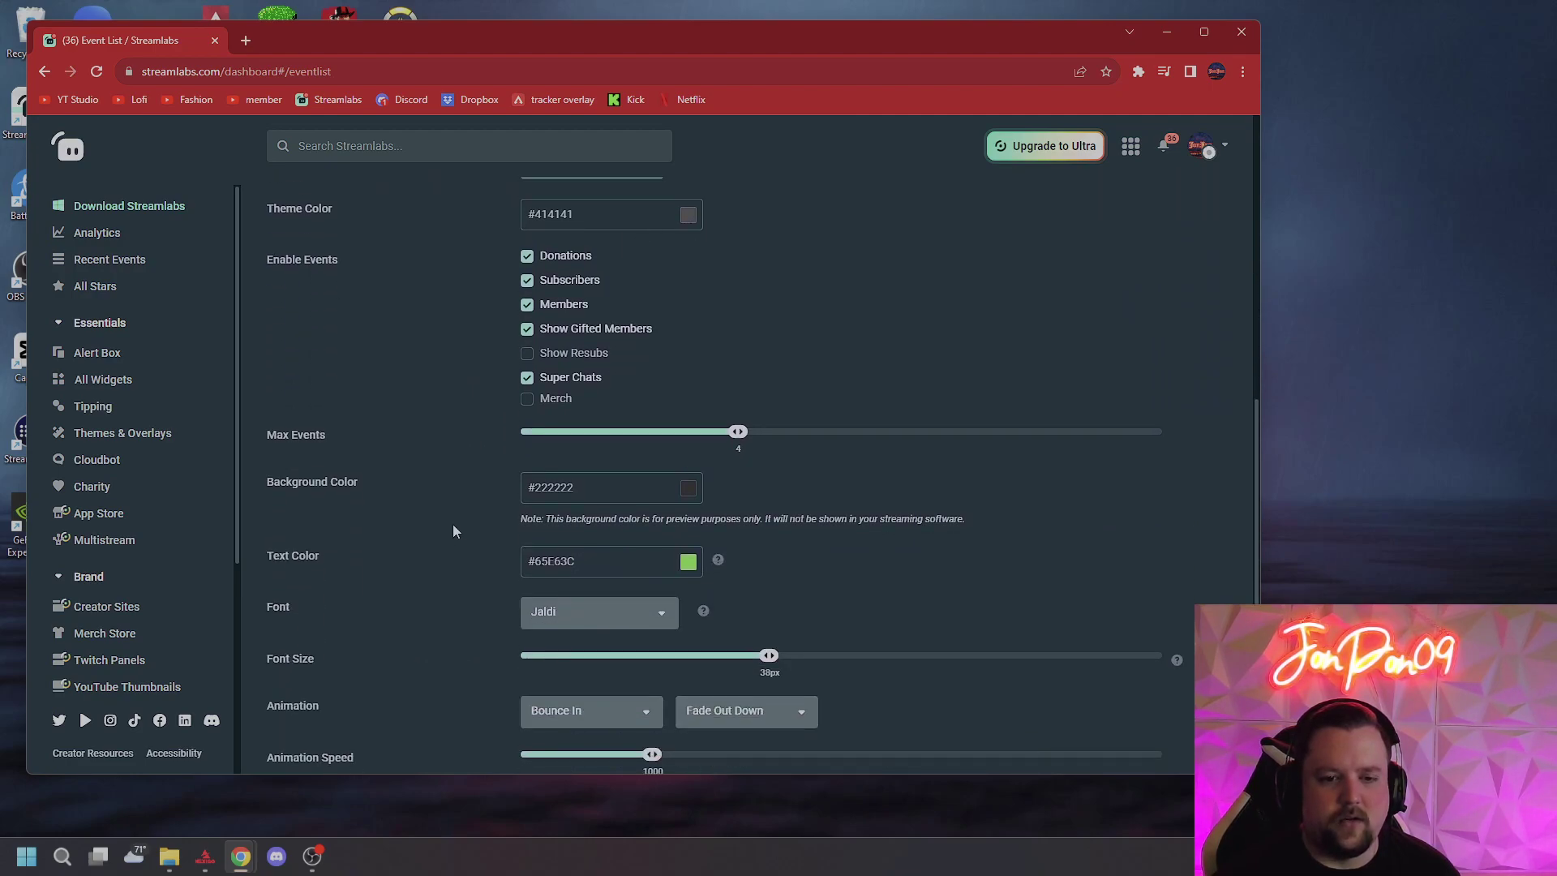
scroll(449, 465, up, 2)
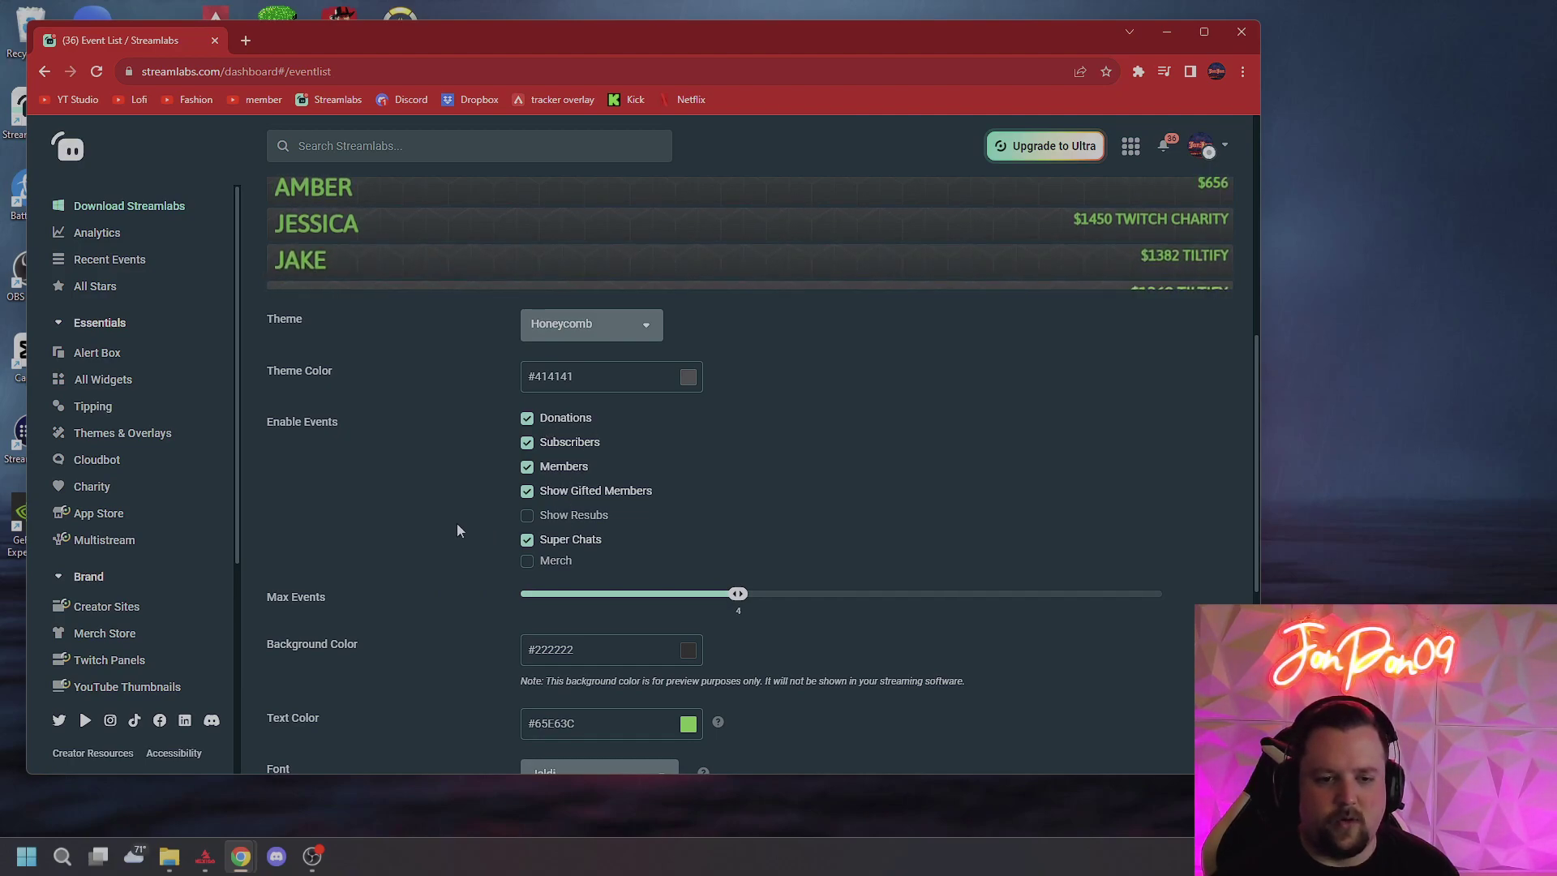
scroll(457, 527, down, 4)
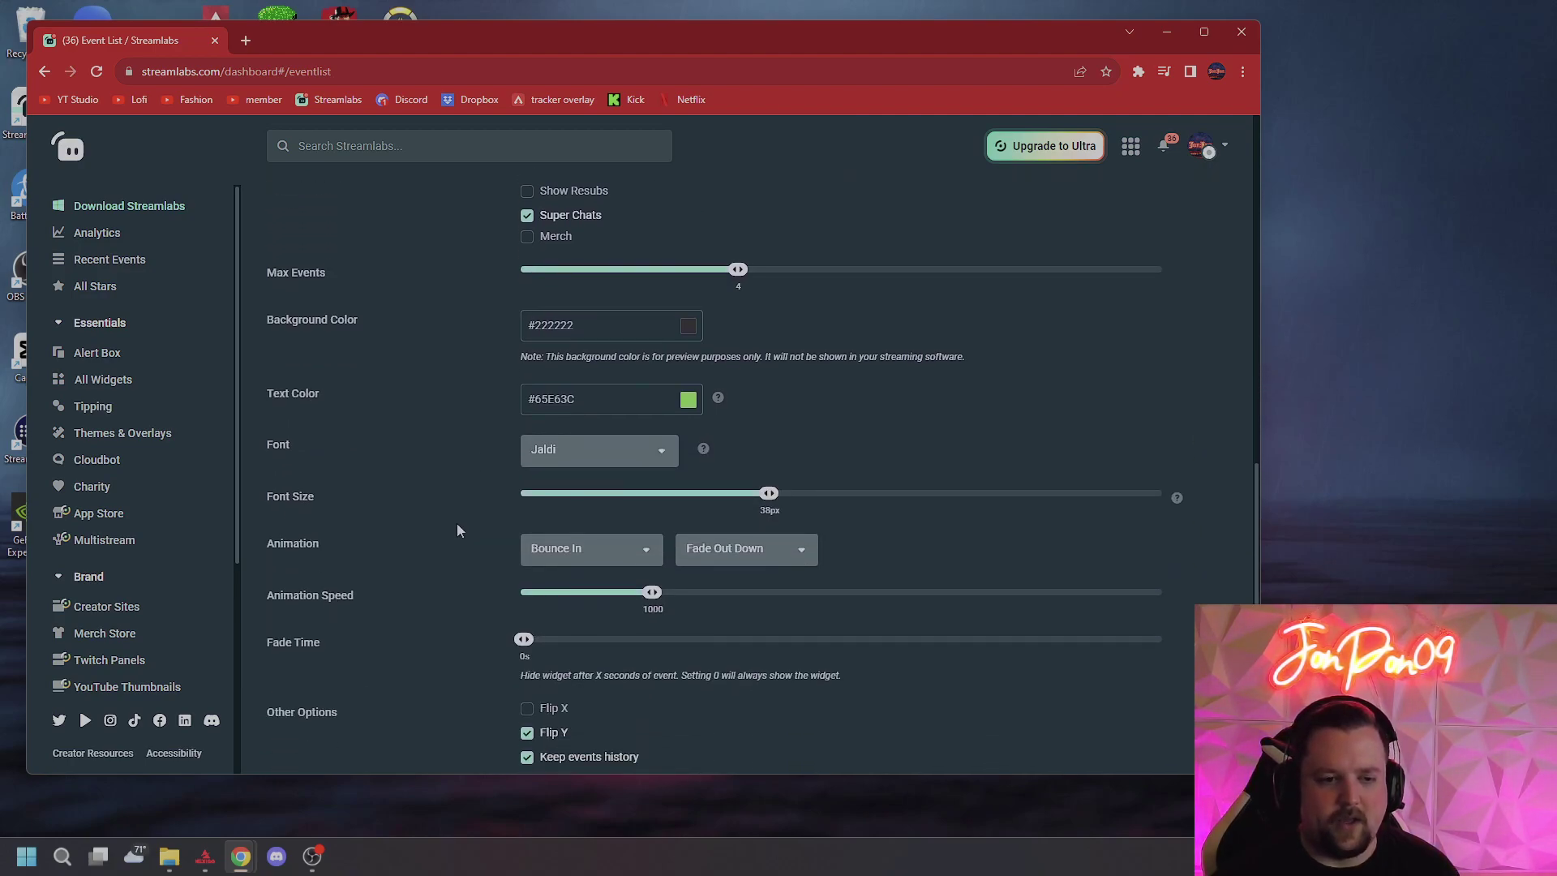
scroll(457, 529, down, 2)
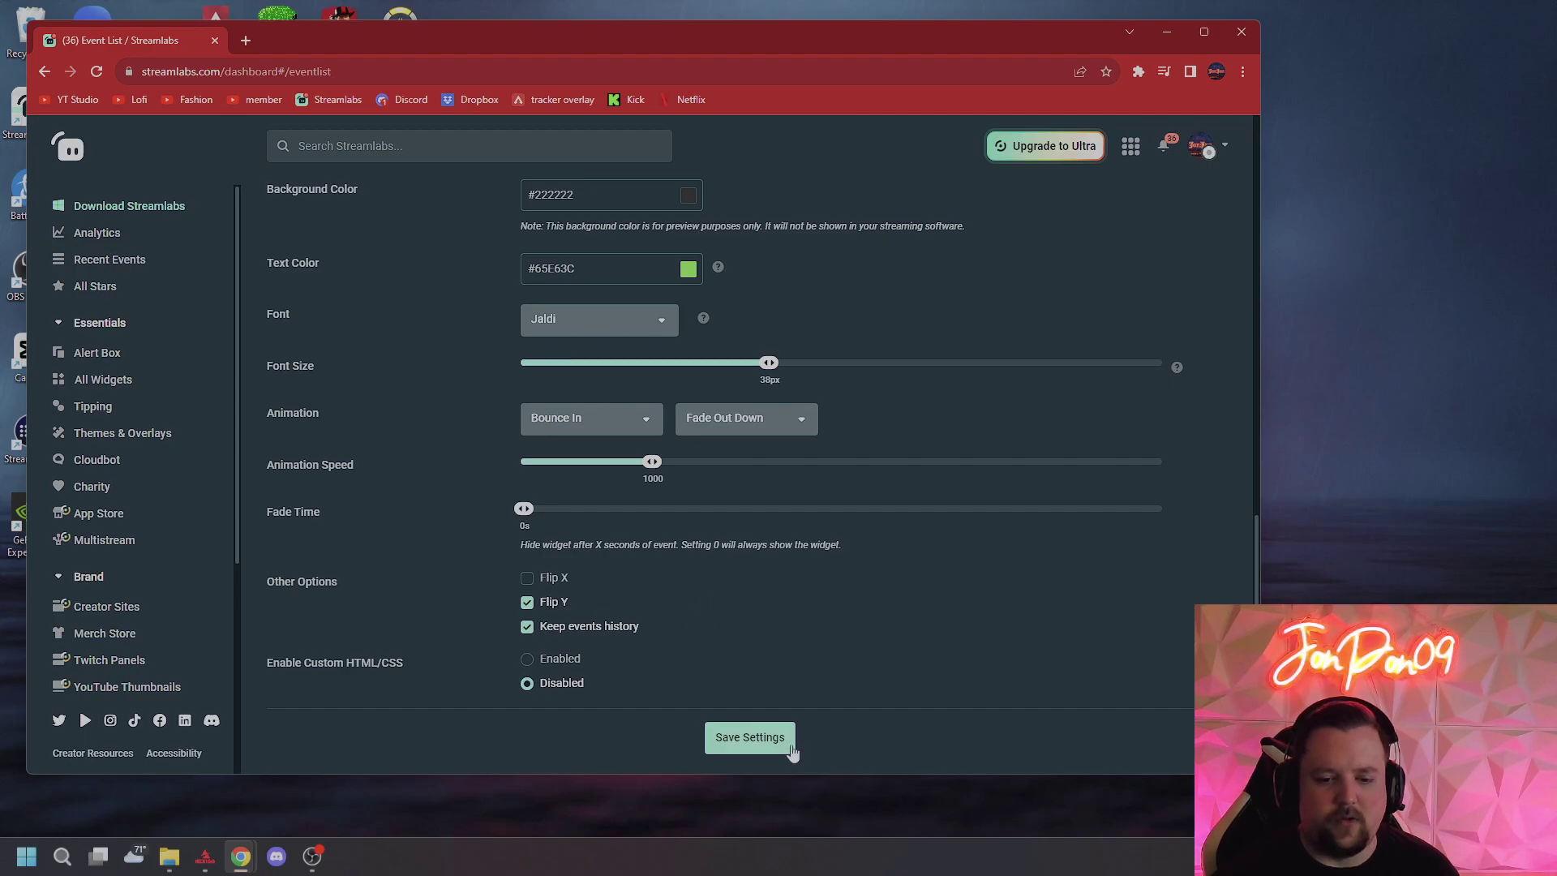
- Copy the Event List widget URL, accepting the notice about not sharing it
scroll(767, 652, up, 12)
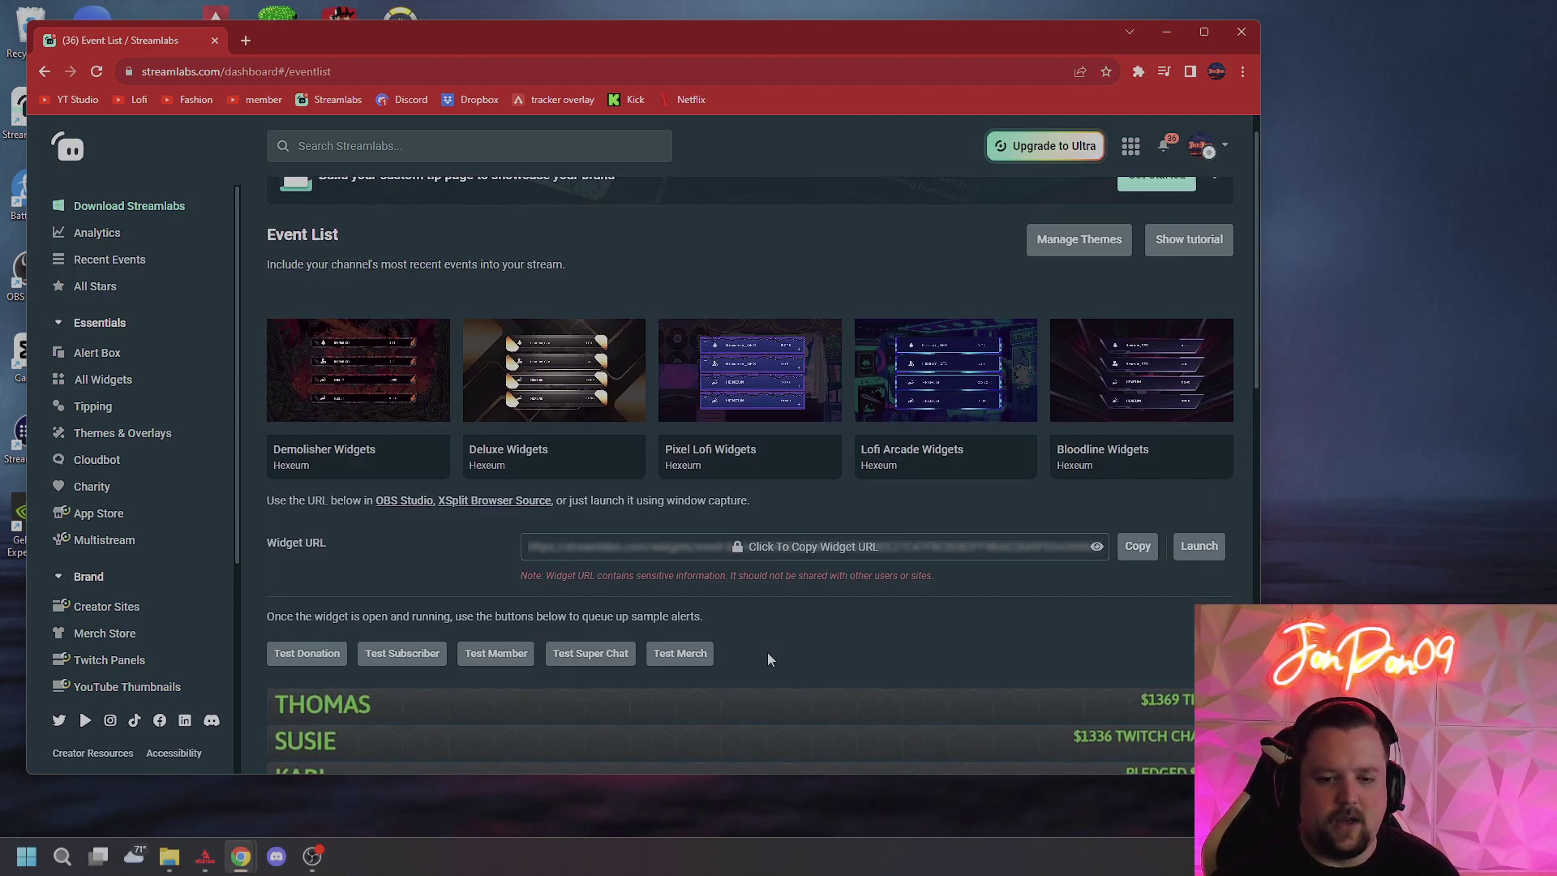
scroll(767, 652, down, 2)
click(1136, 384)
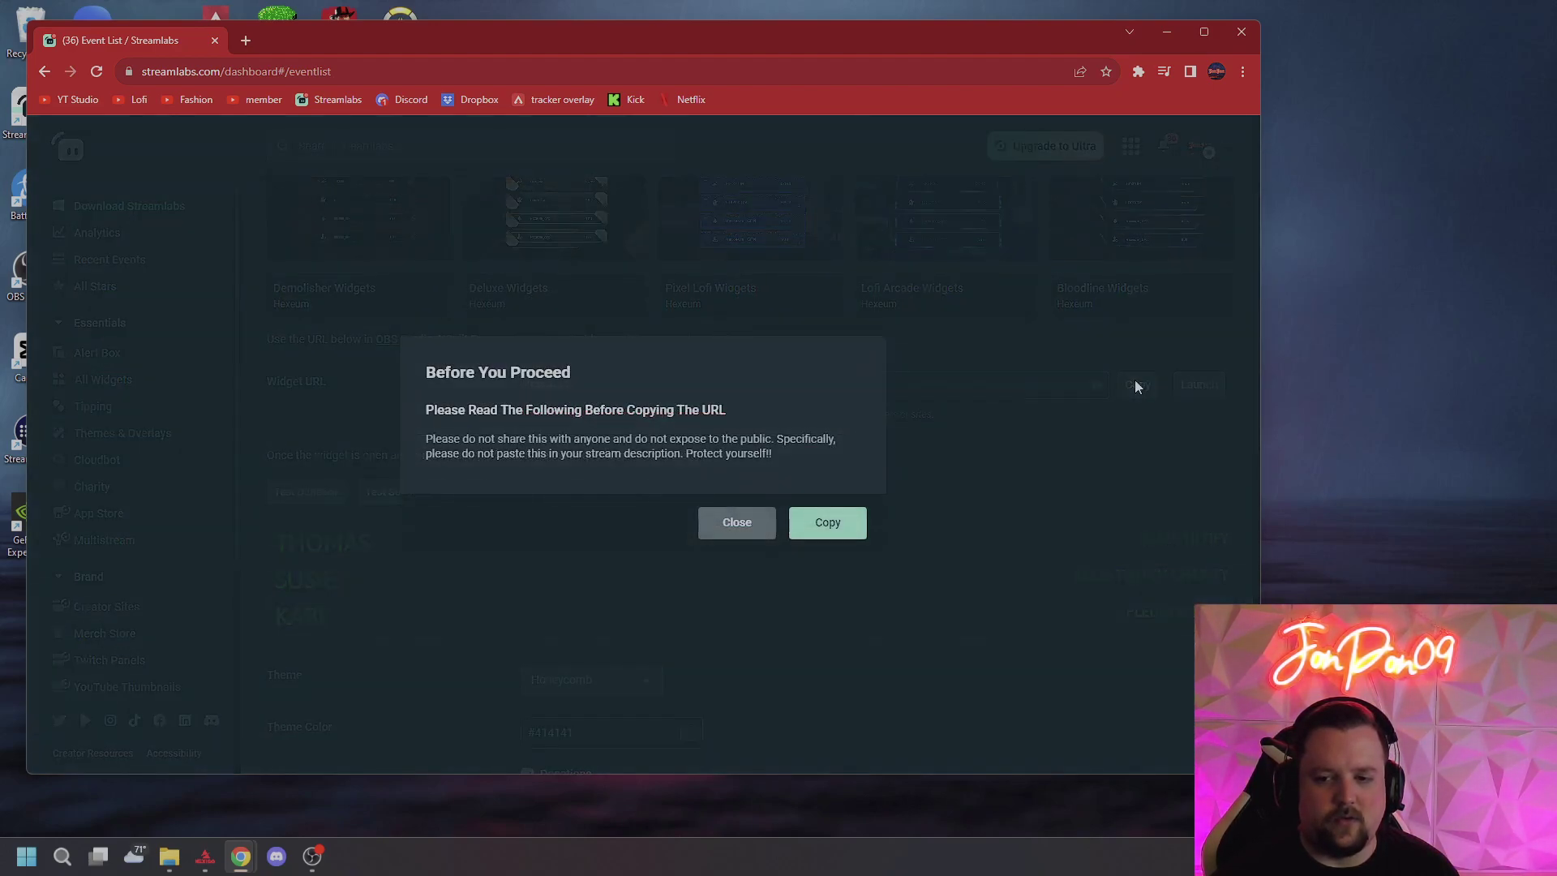
click(830, 532)
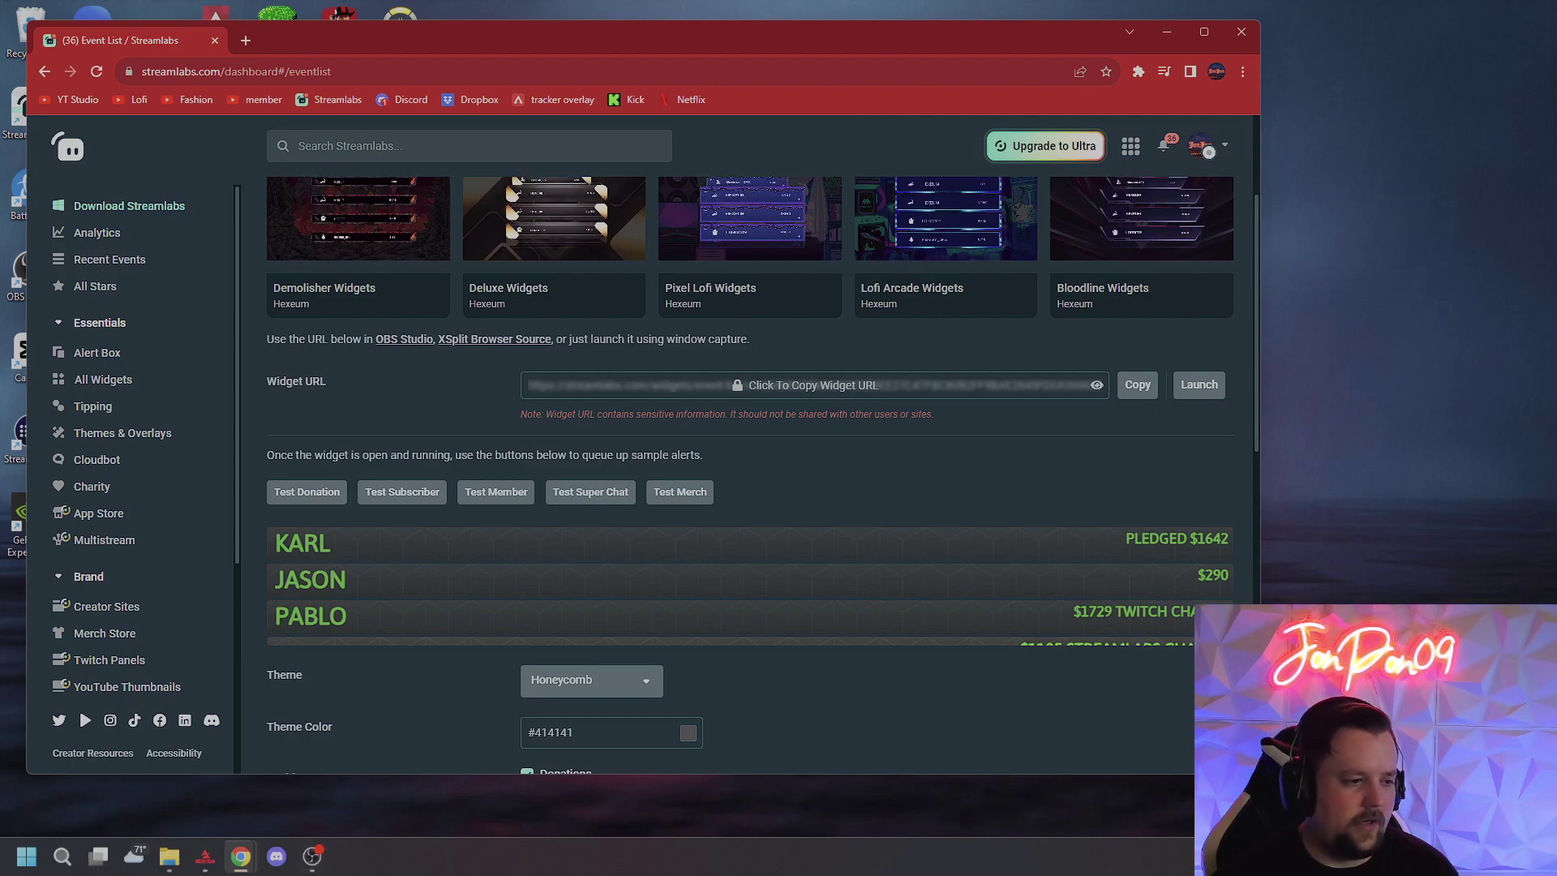
- Switch to OBS, bring its window onto the screen, and create a new Browser source with the default name in the reaction scene
key(alt+Tab)
drag(37, 152, 651, 60)
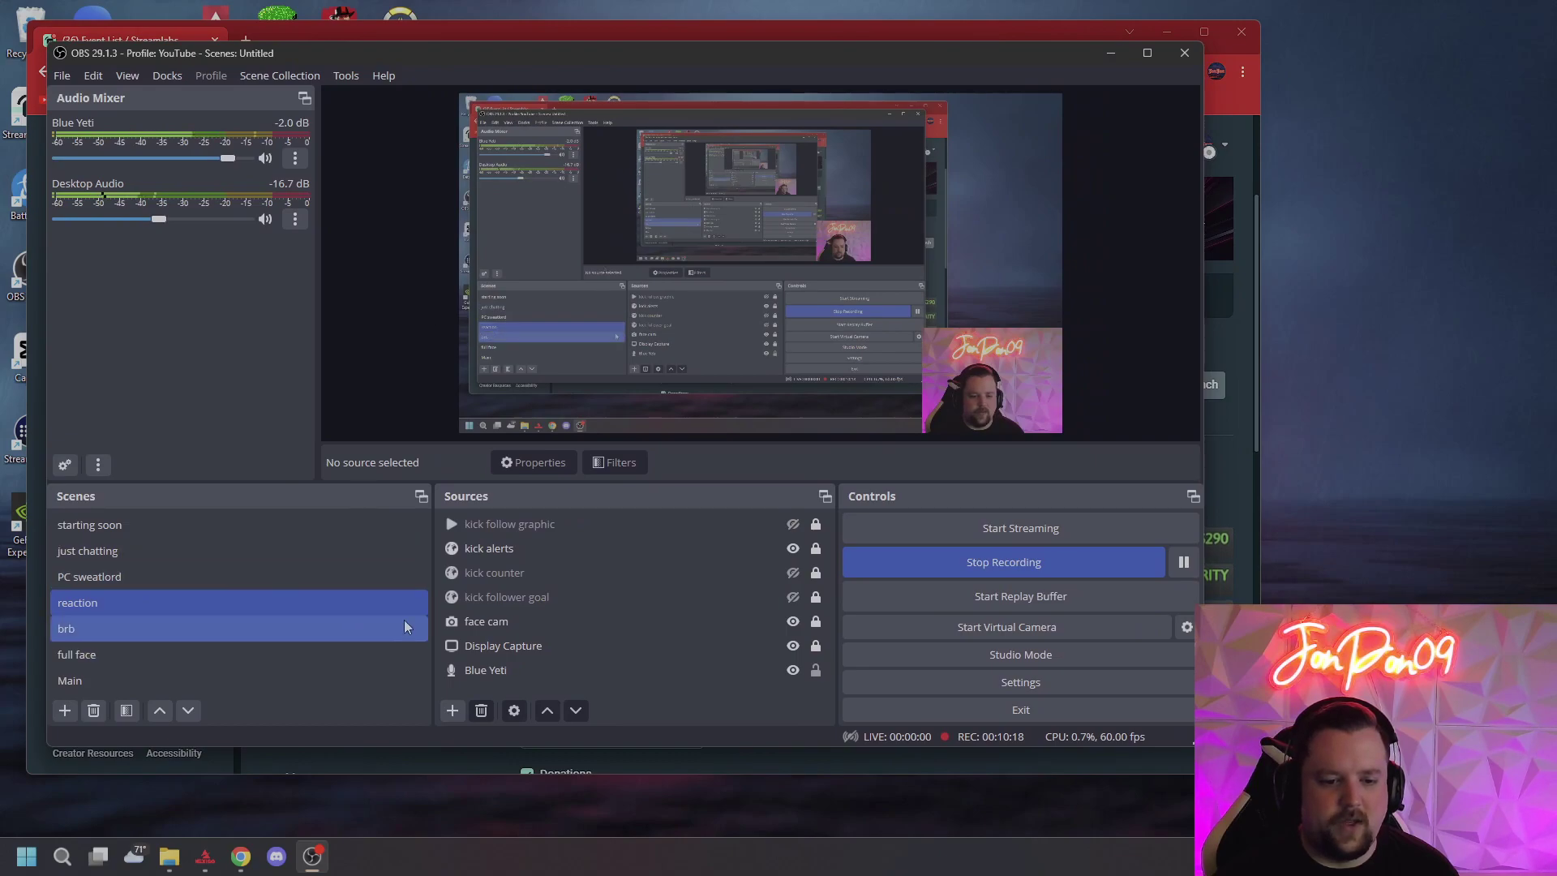
click(451, 711)
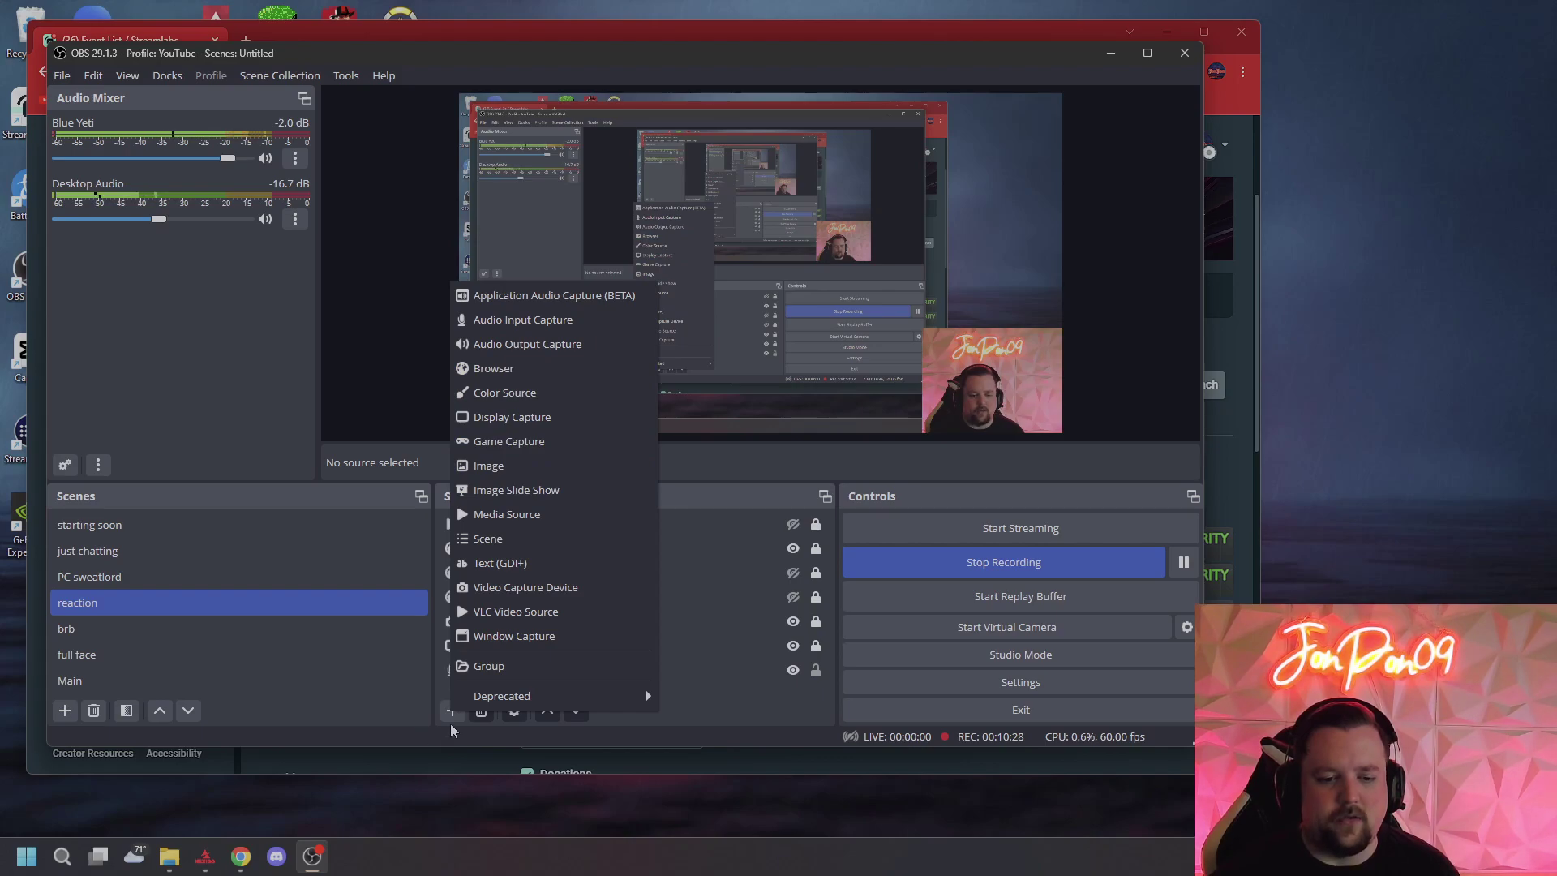
click(515, 372)
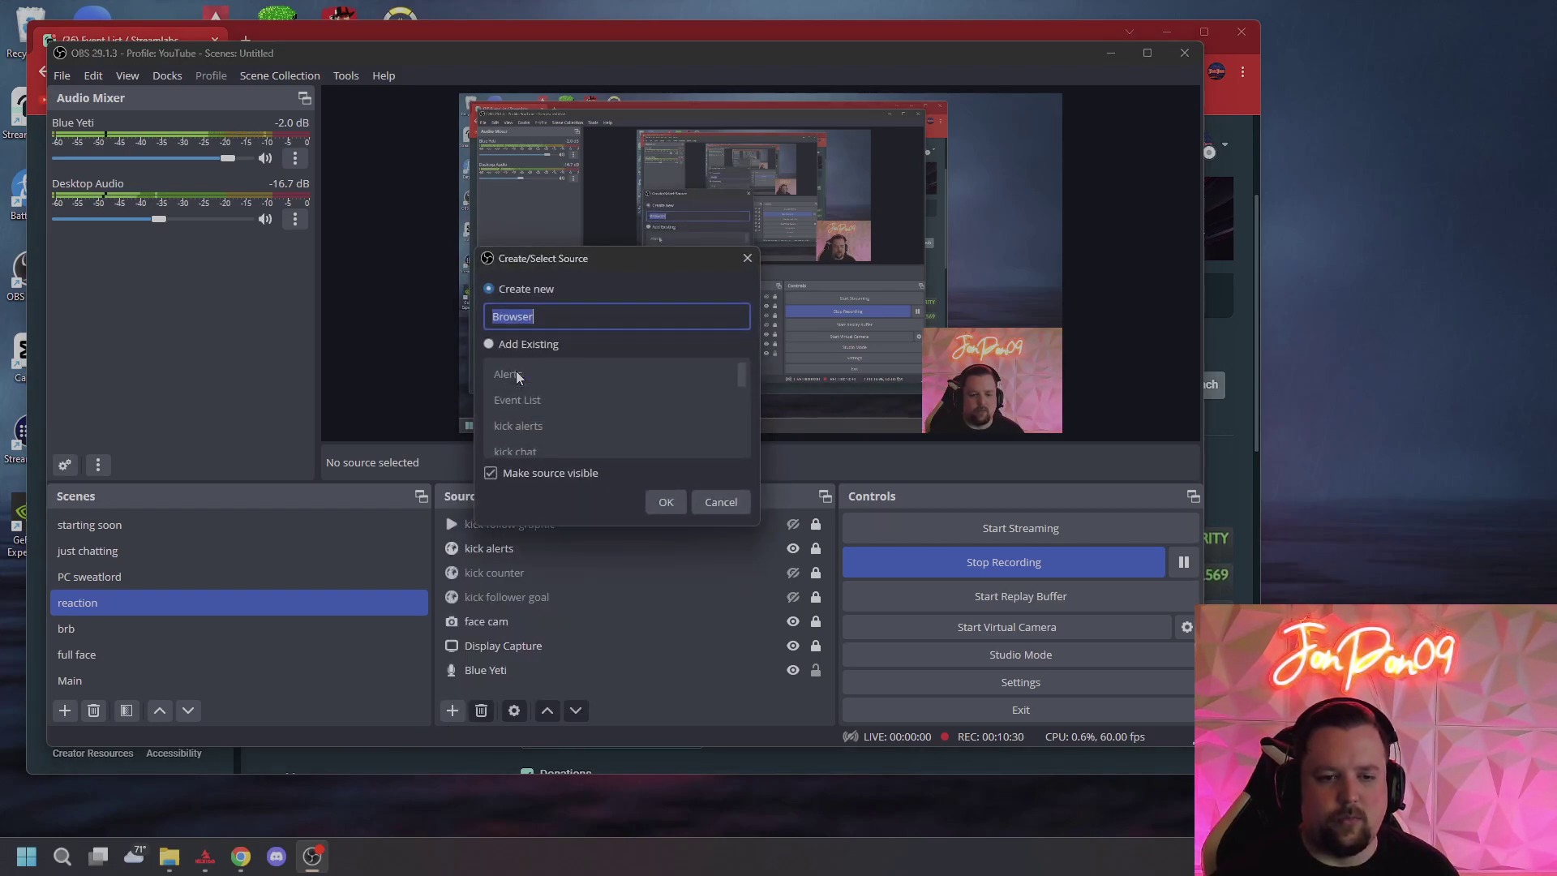
click(668, 502)
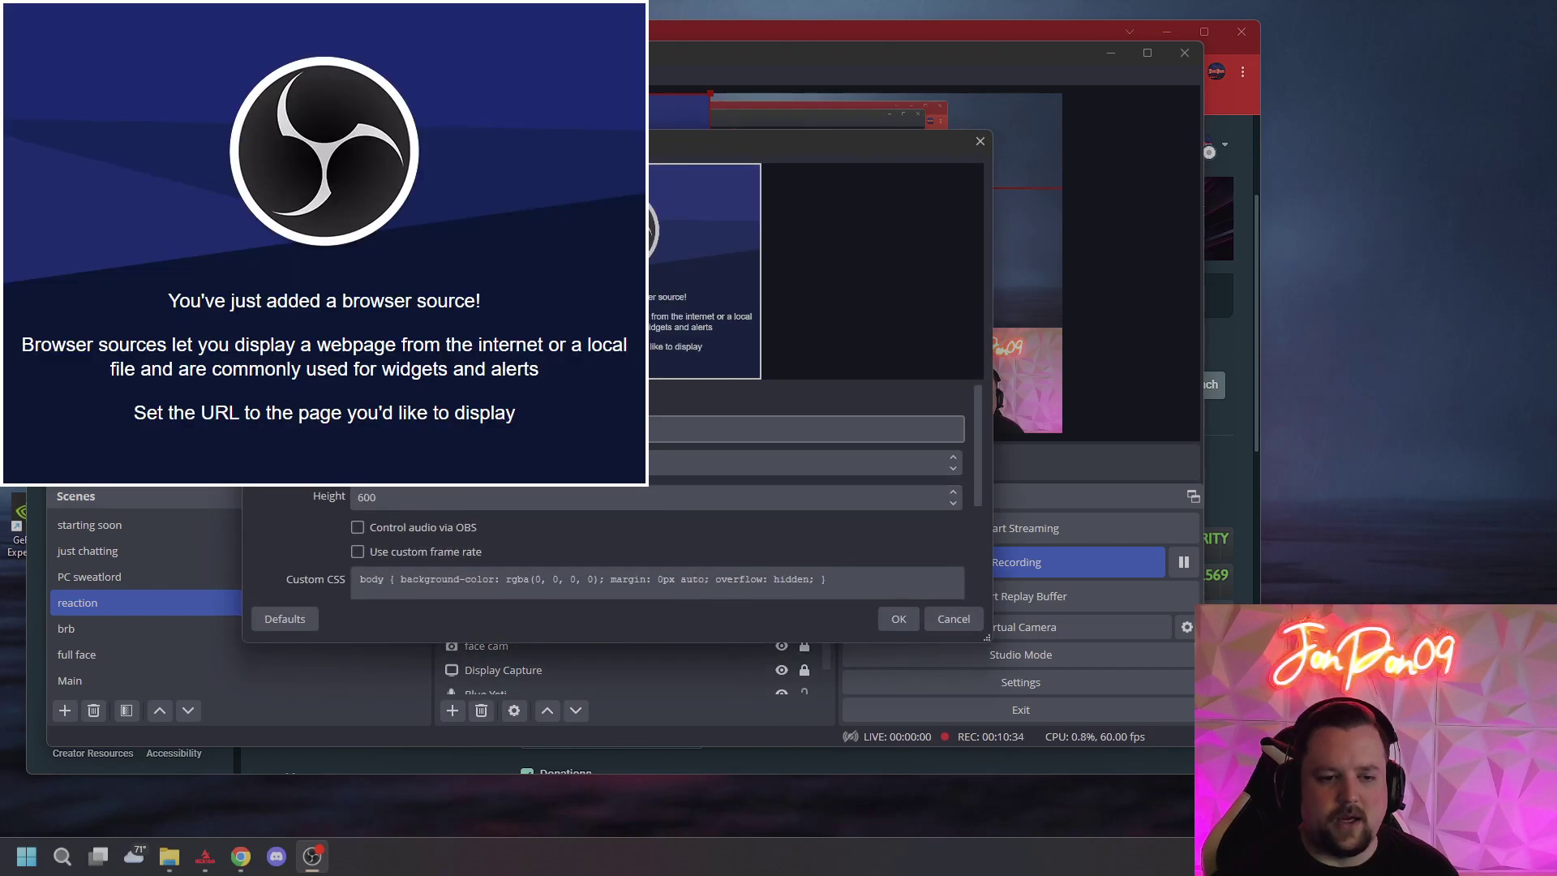
- Paste the copied widget URL into the Browser source's URL, leave its other properties at their defaults, and accept them
right_click(410, 429)
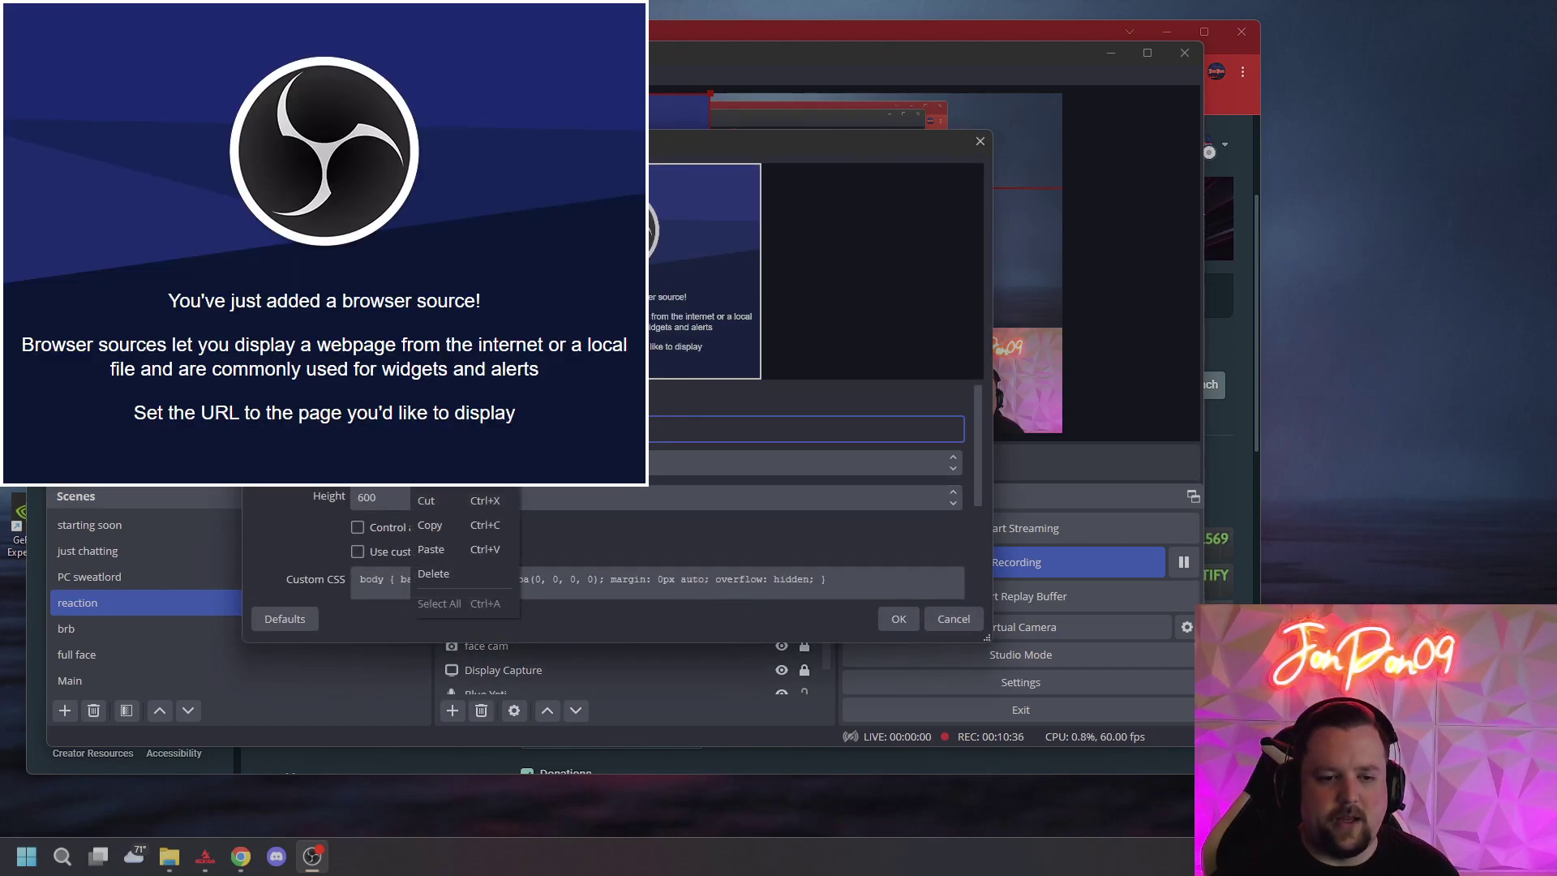
click(462, 551)
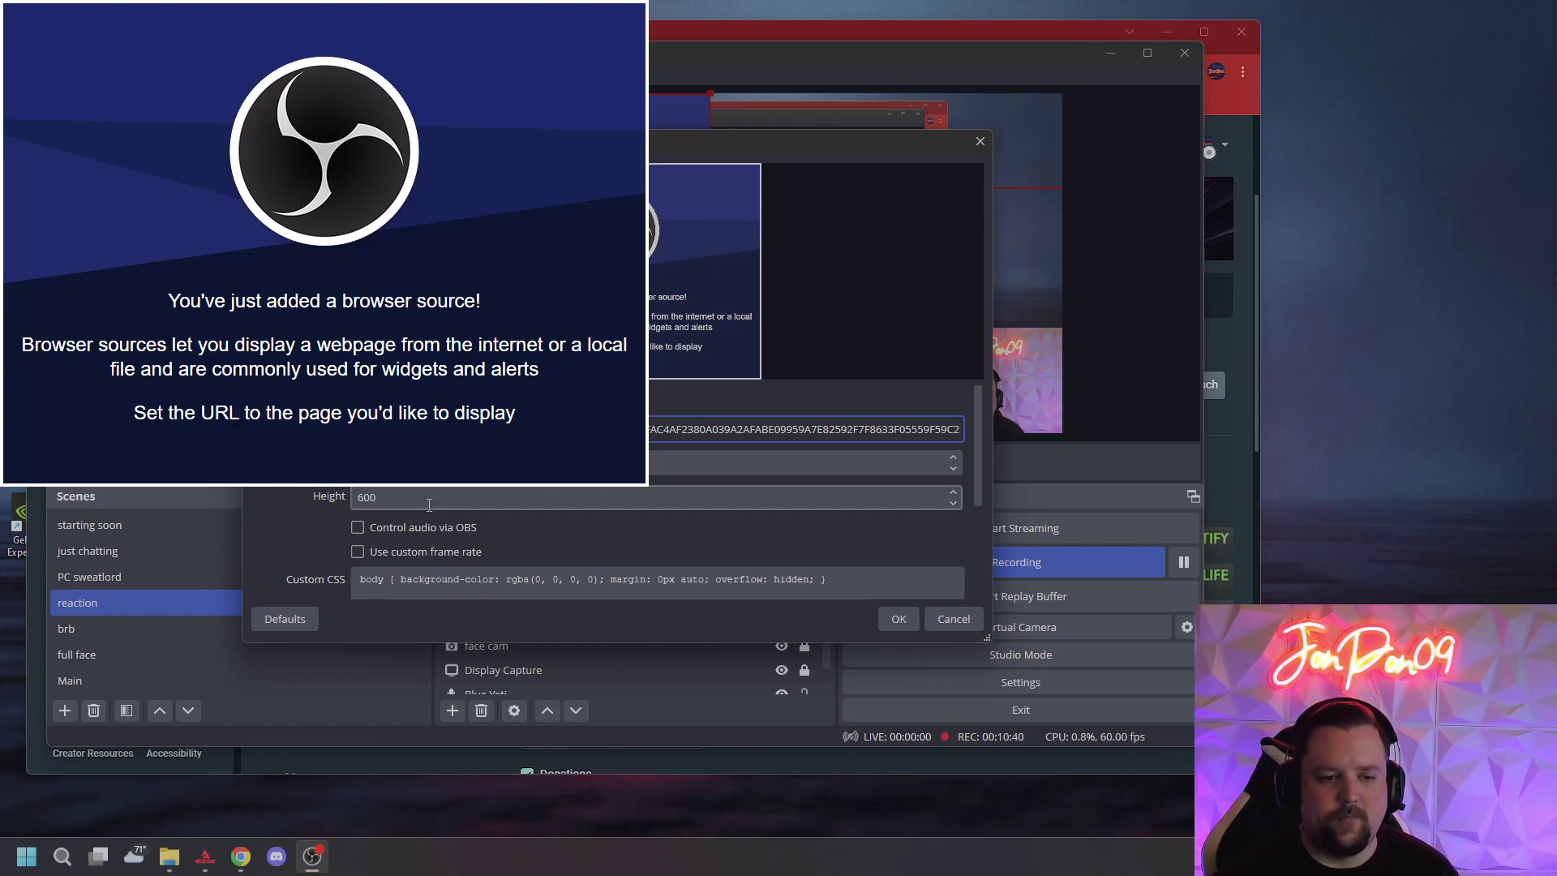
scroll(459, 547, down, 3)
scroll(381, 513, up, 2)
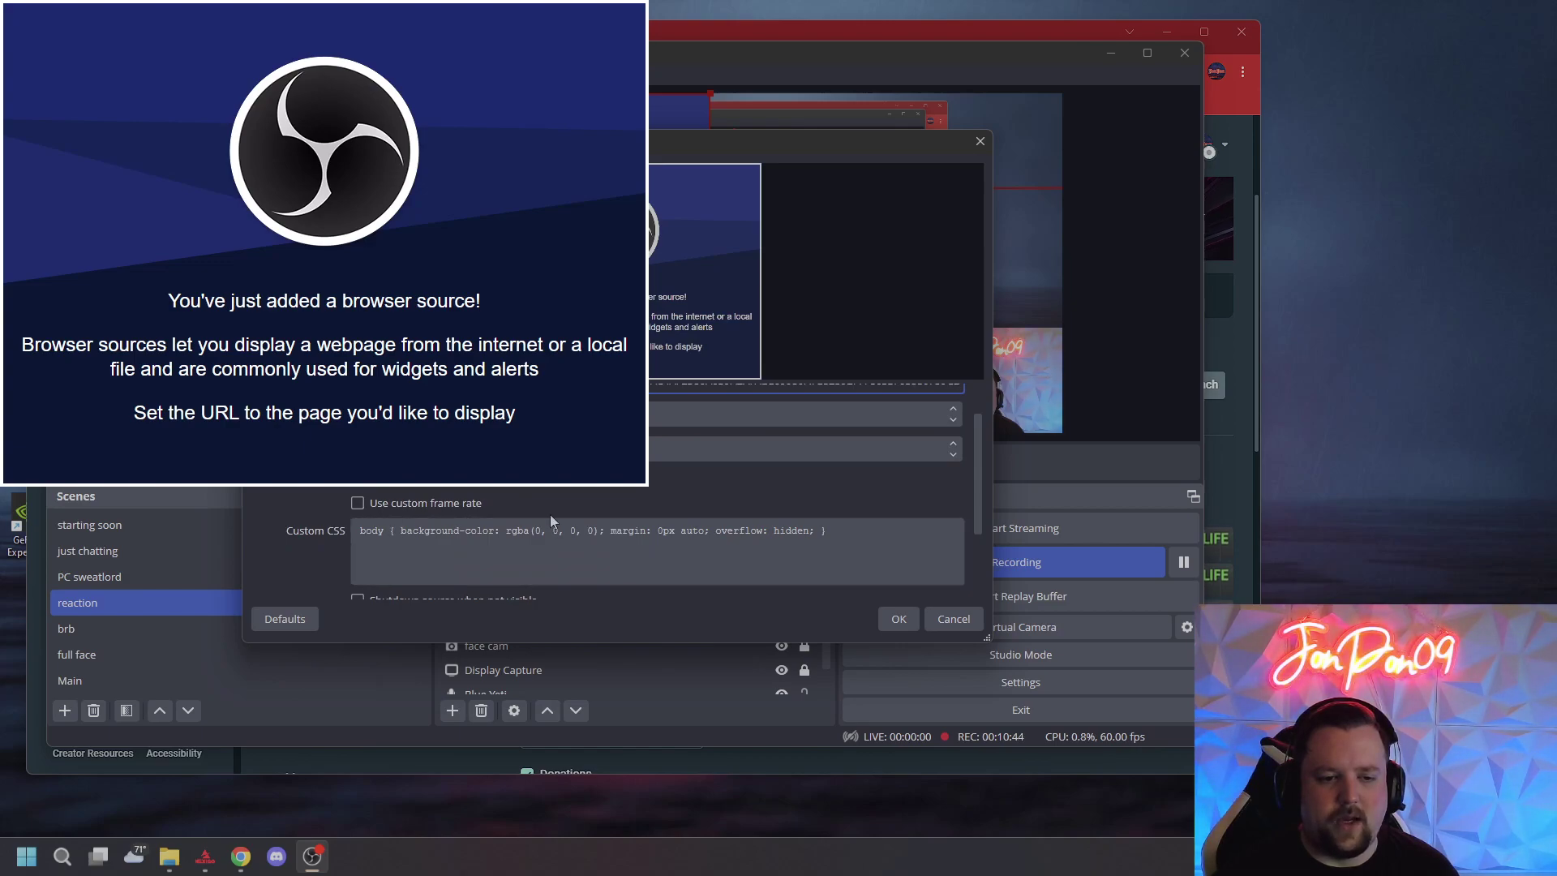
scroll(550, 514, down, 3)
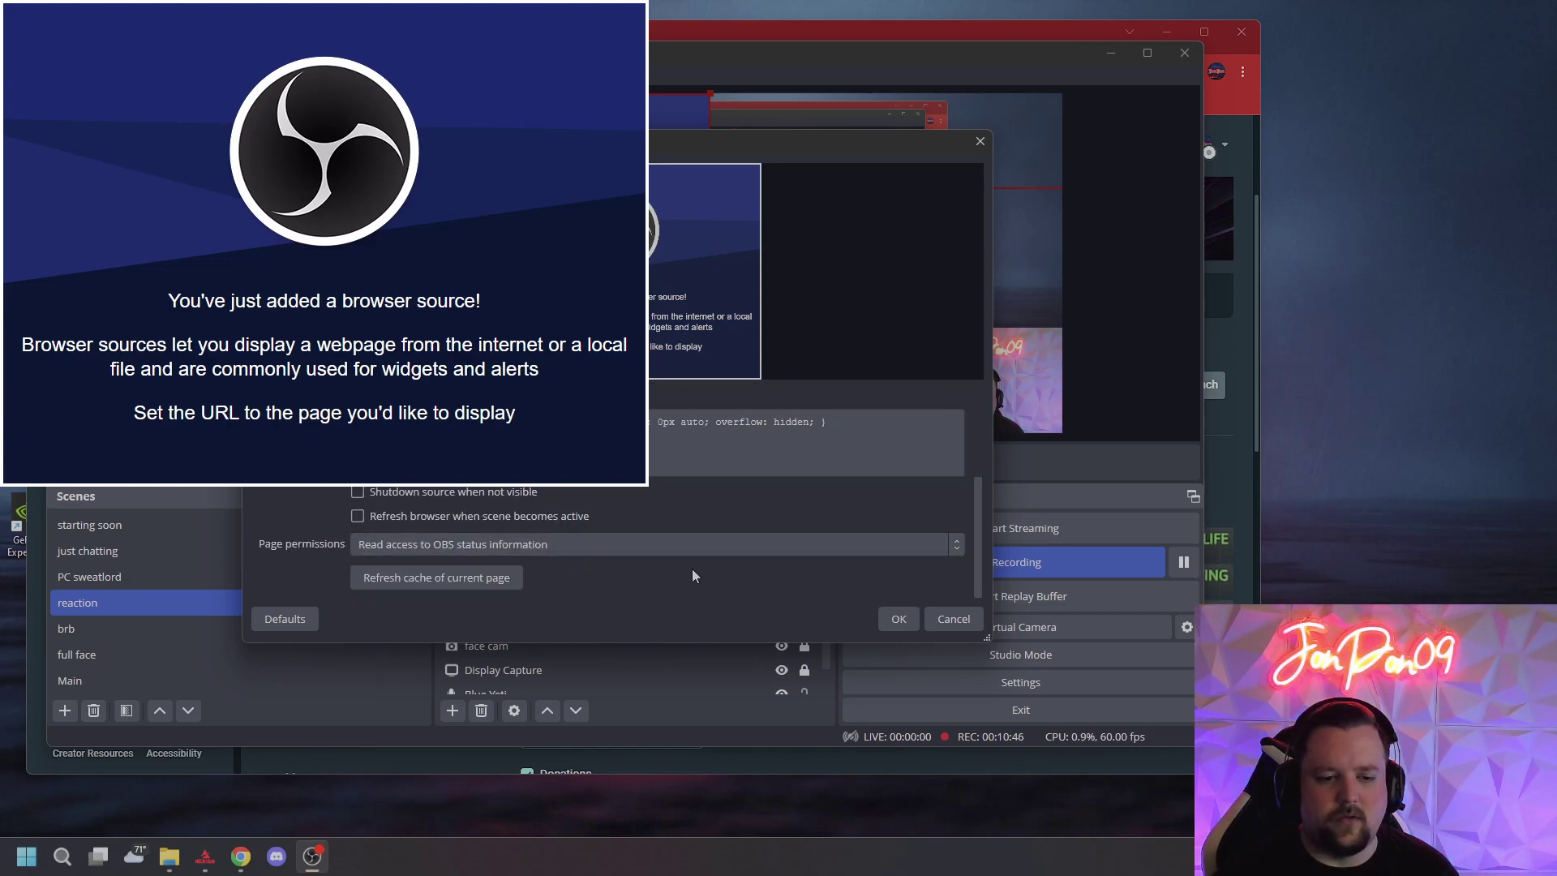
click(902, 623)
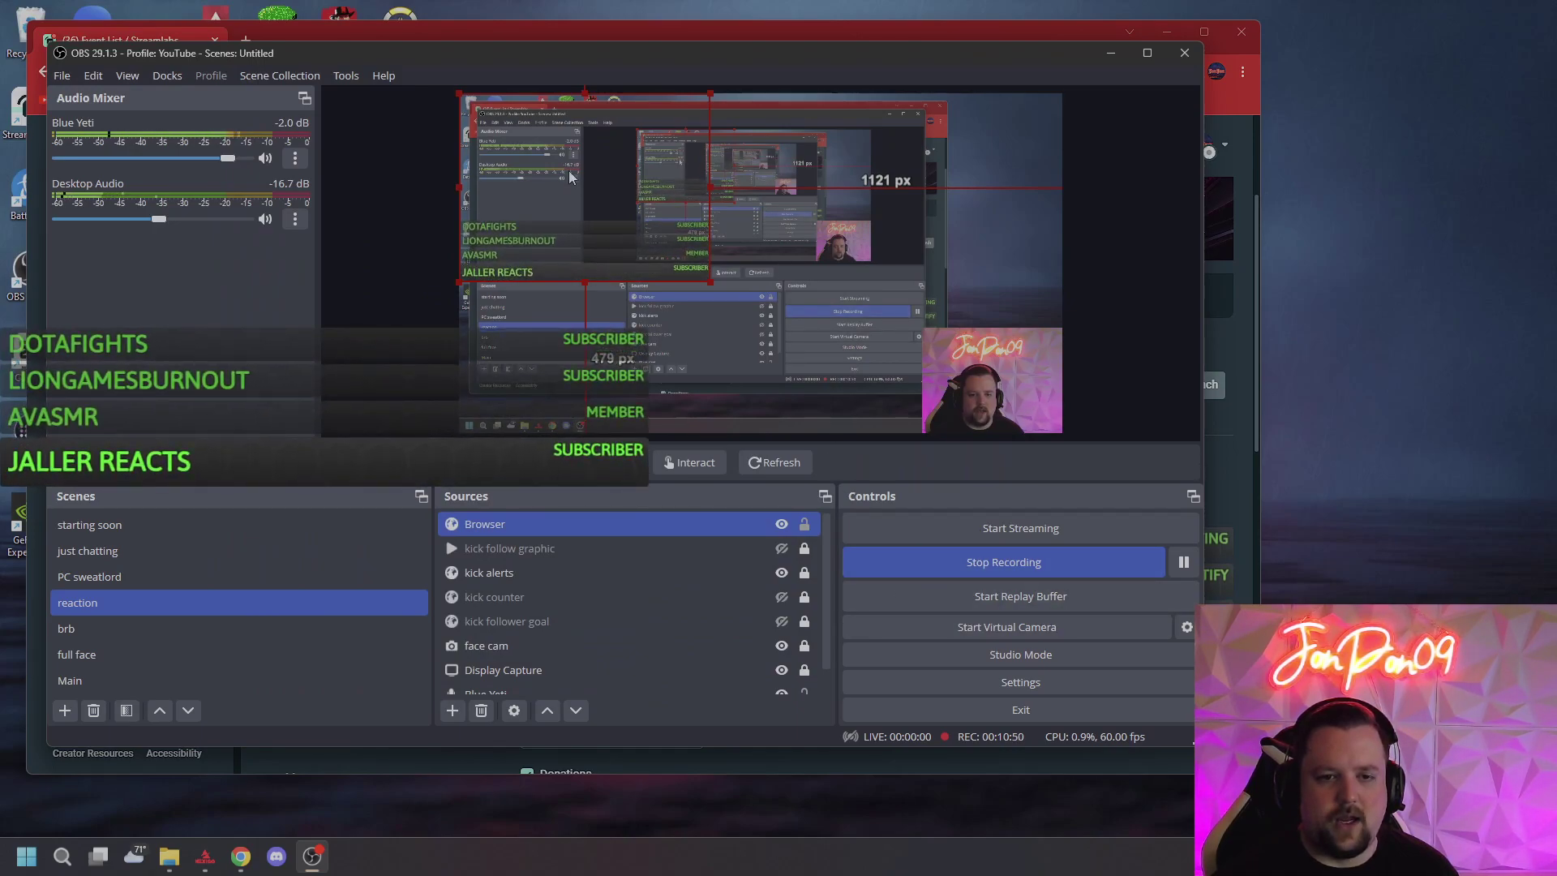
- Enlarge the Event List overlay, place it at the canvas's left edge about 82 px above the bottom, and lock the source
drag(557, 177, 713, 215)
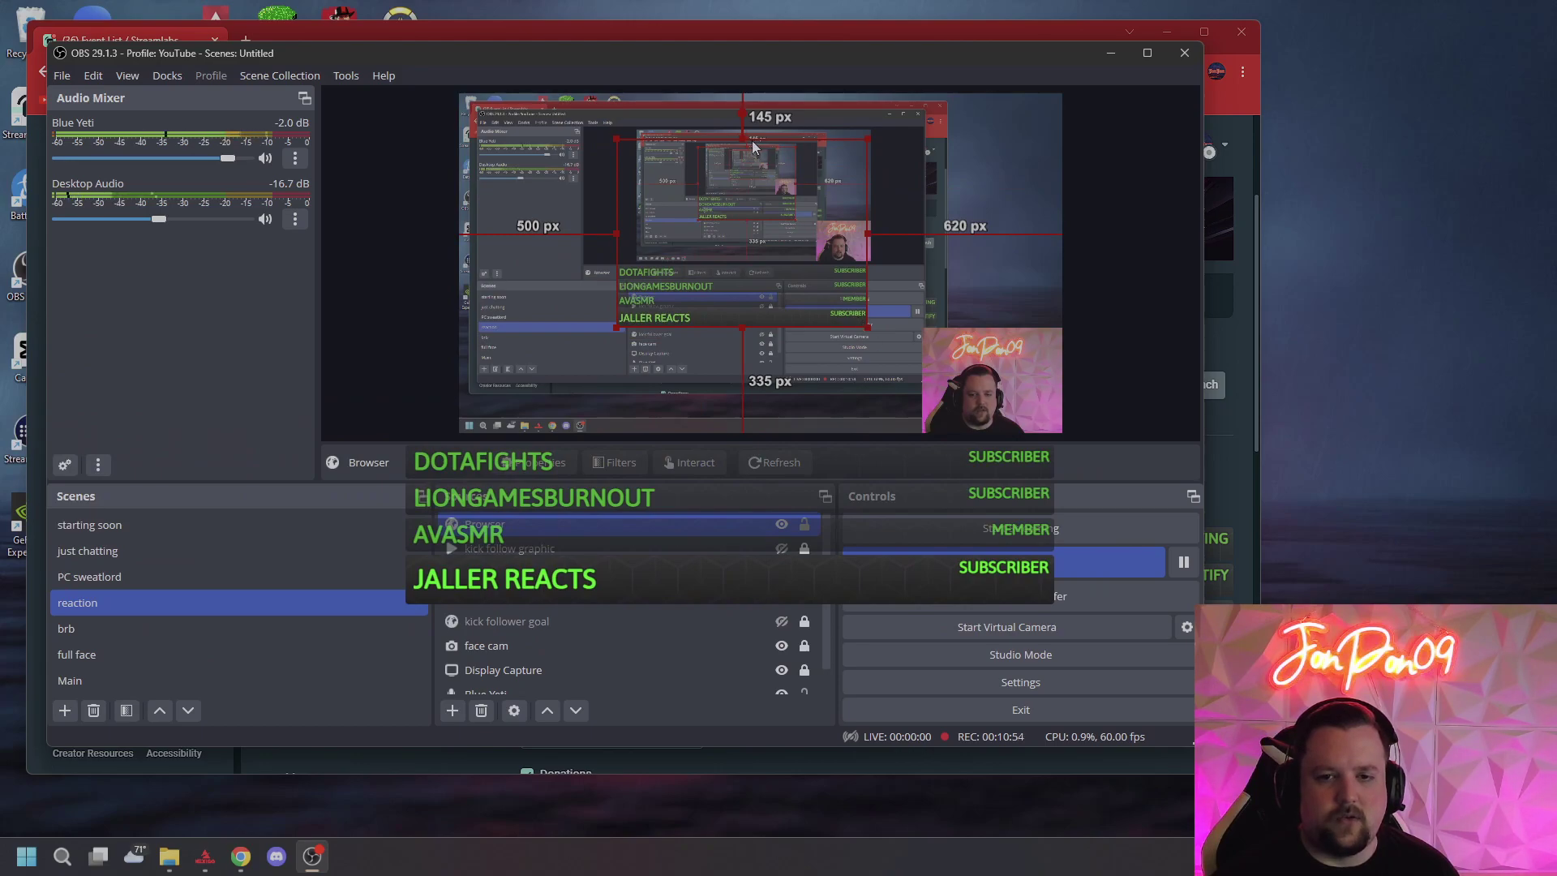
drag(865, 328, 621, 363)
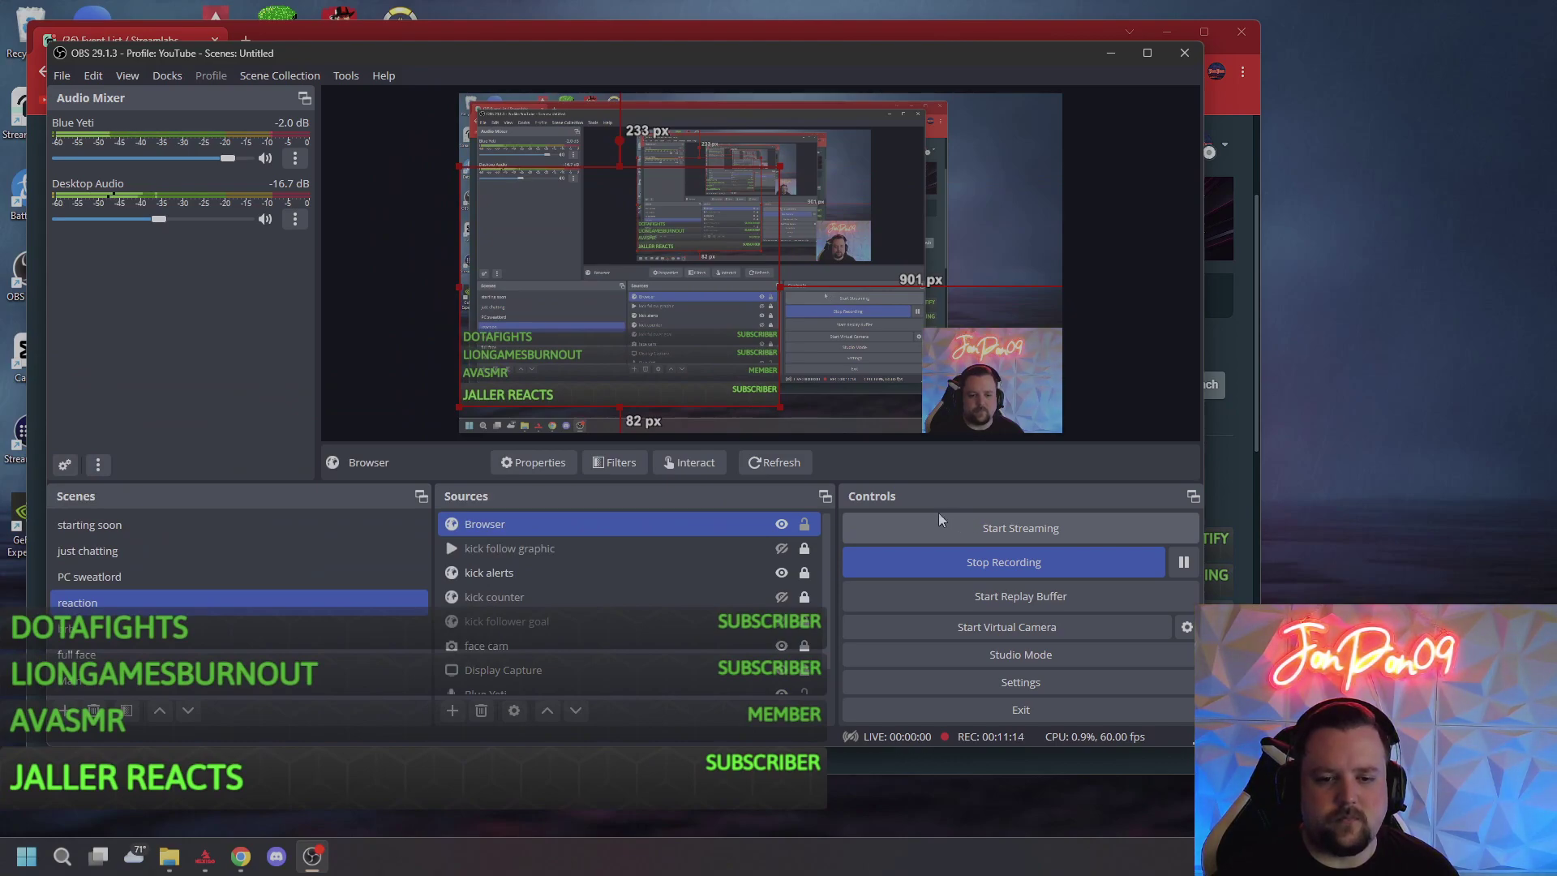
click(808, 523)
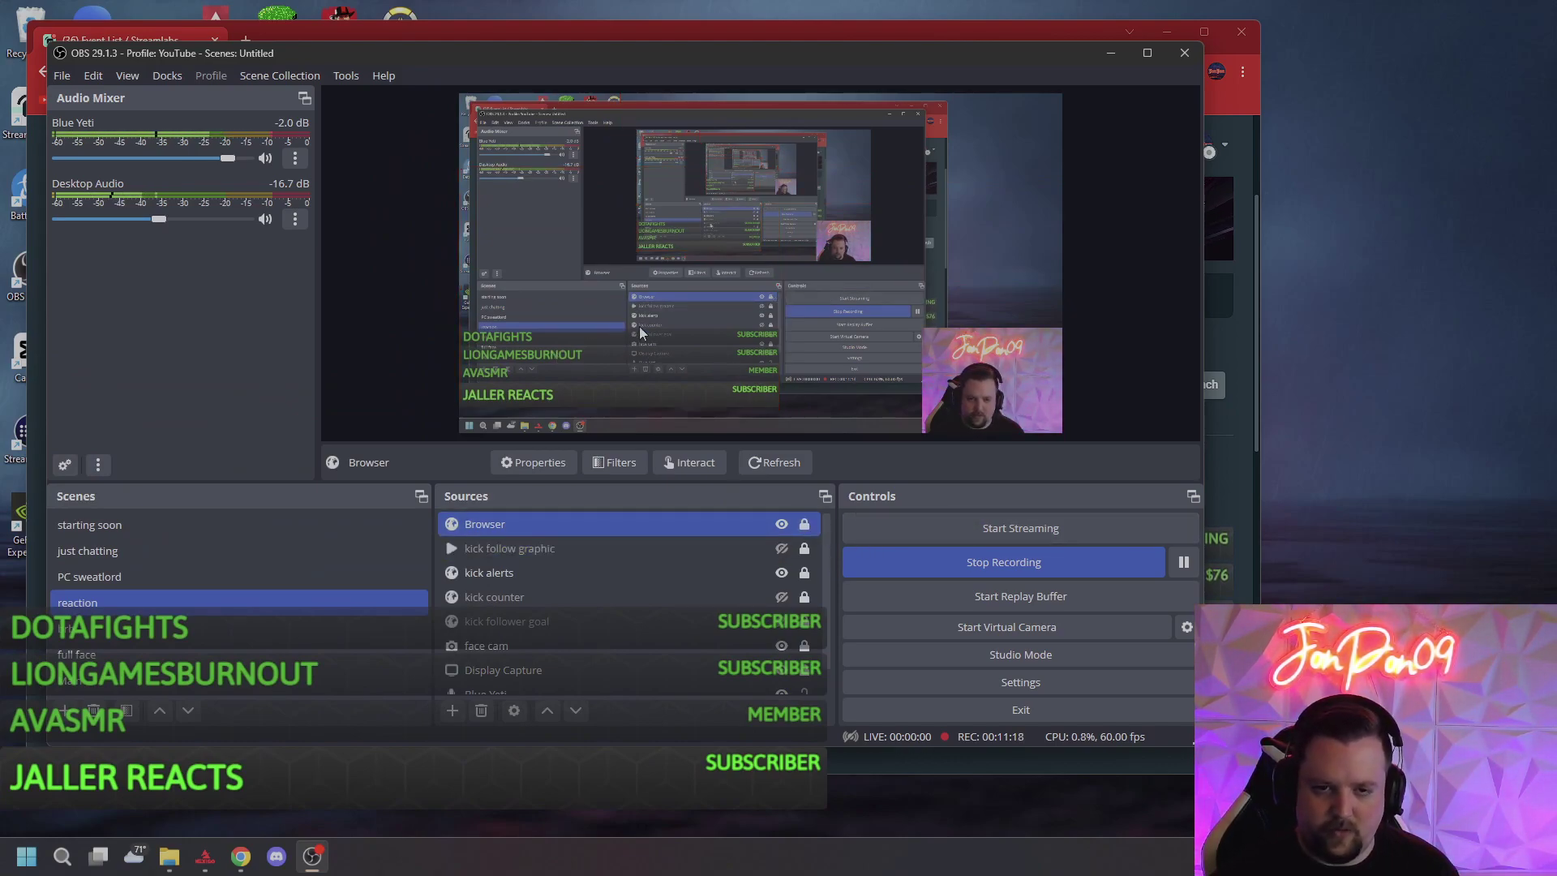
- Remove the Browser source from the reaction scene and move the OBS window off the screen to uncover the Event List page
click(481, 710)
click(687, 417)
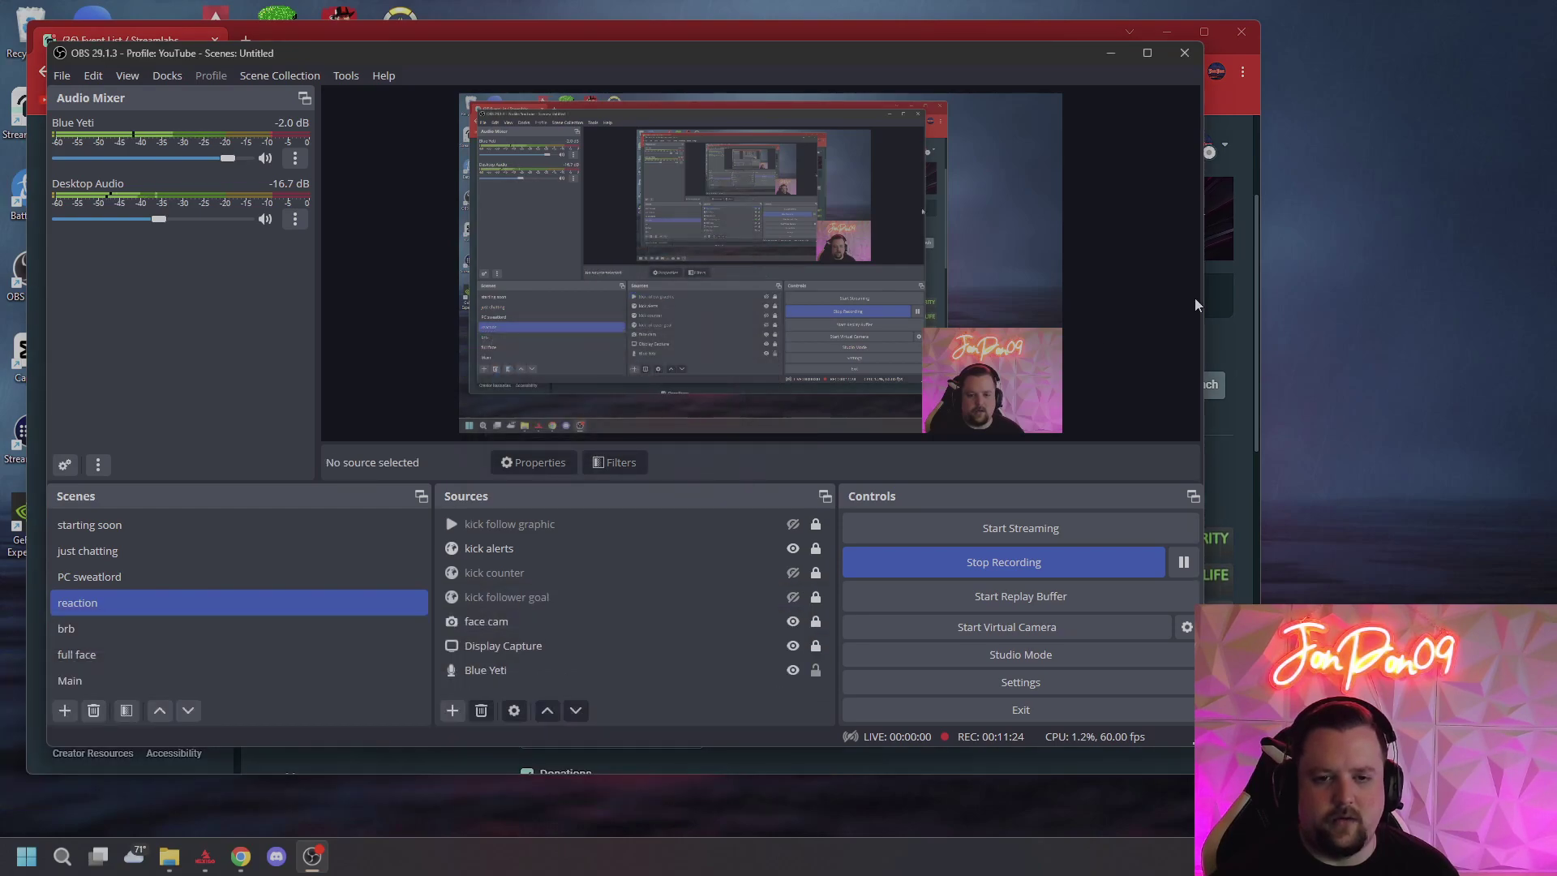
drag(964, 63, 0, 64)
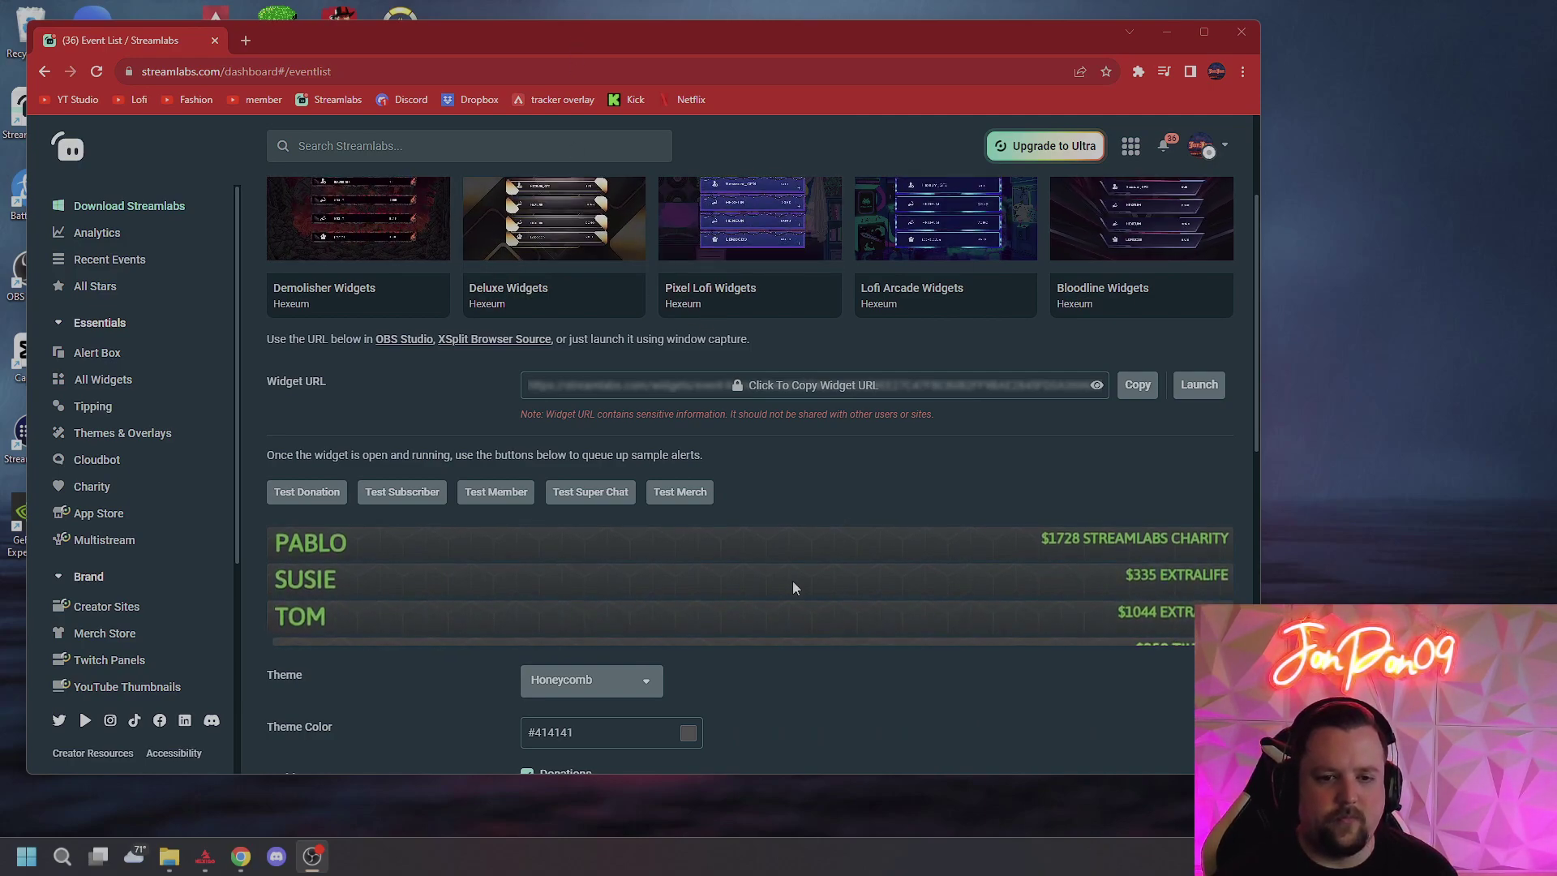
- Open the gallery of all widgets and look through its popular, new and complete widget lists
scroll(793, 581, up, 3)
scroll(754, 547, down, 3)
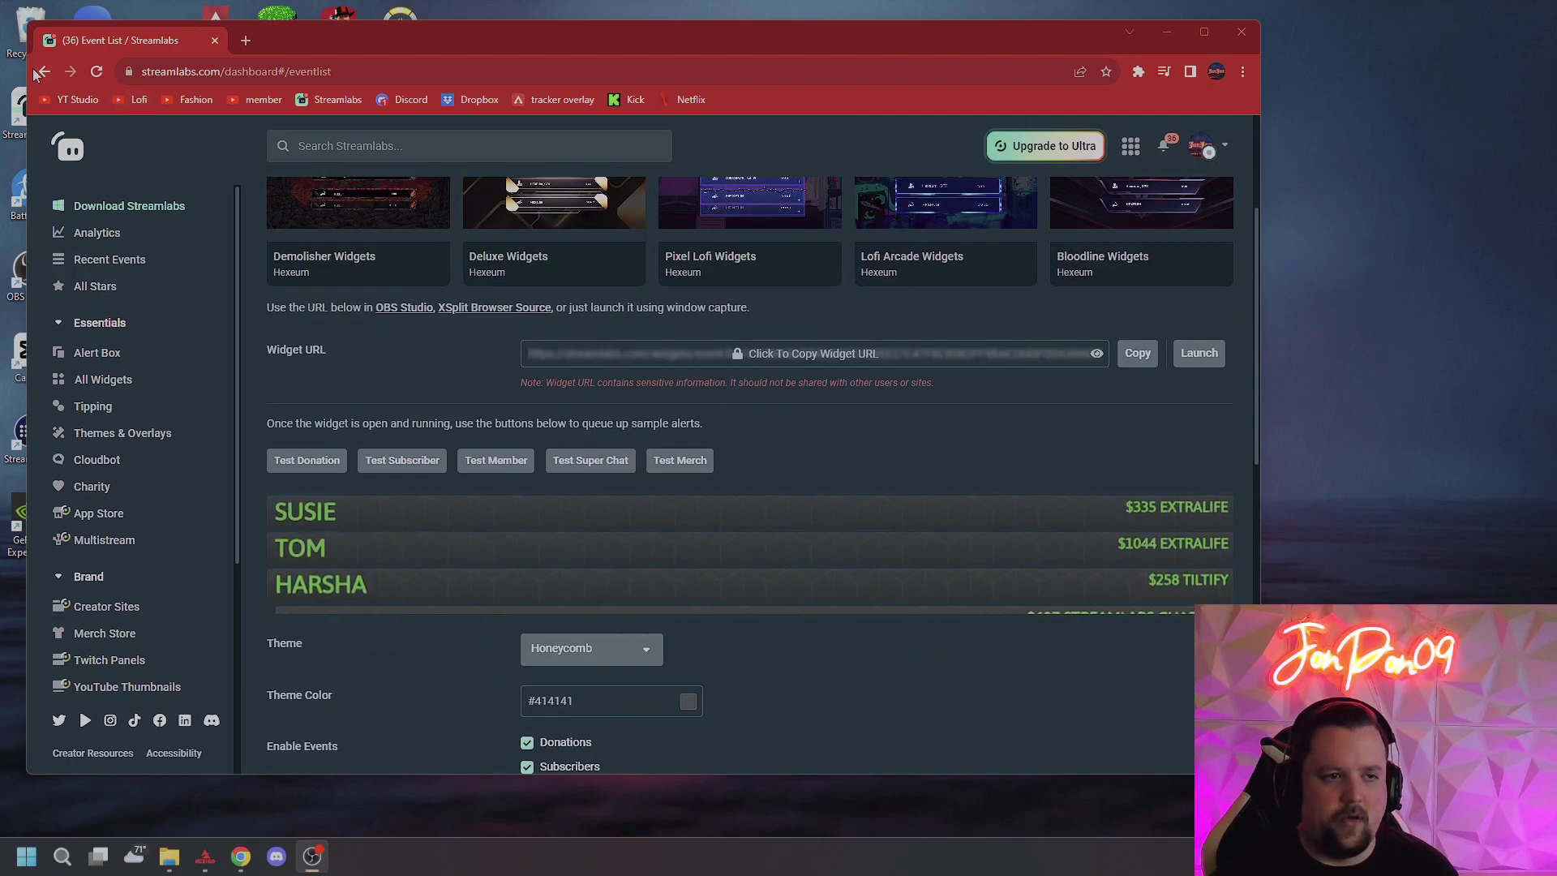
scroll(59, 267, up, 1)
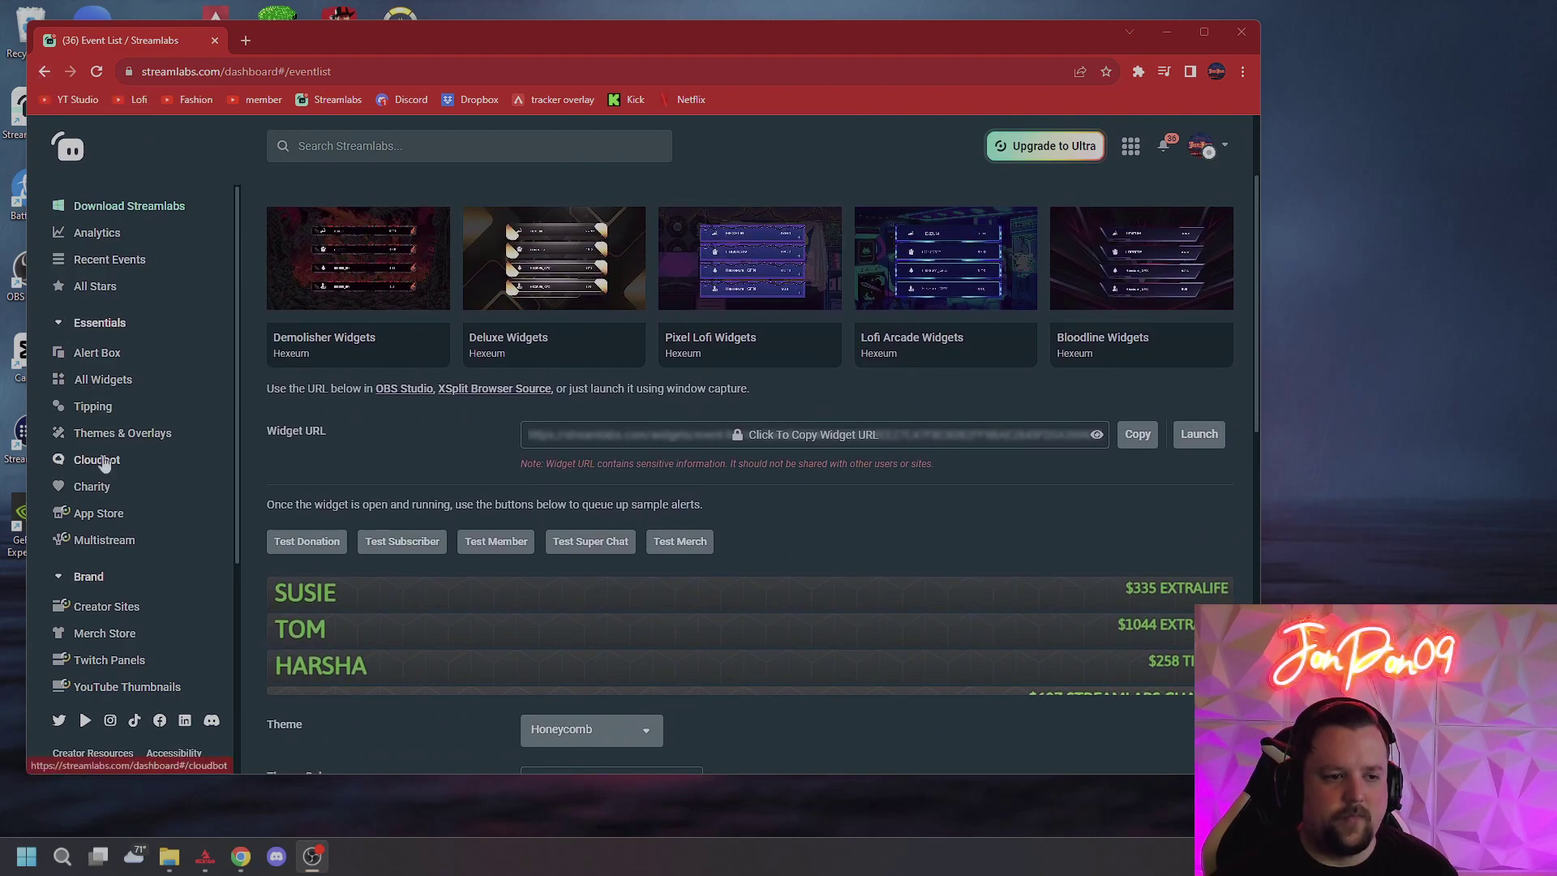
click(99, 381)
scroll(738, 478, down, 6)
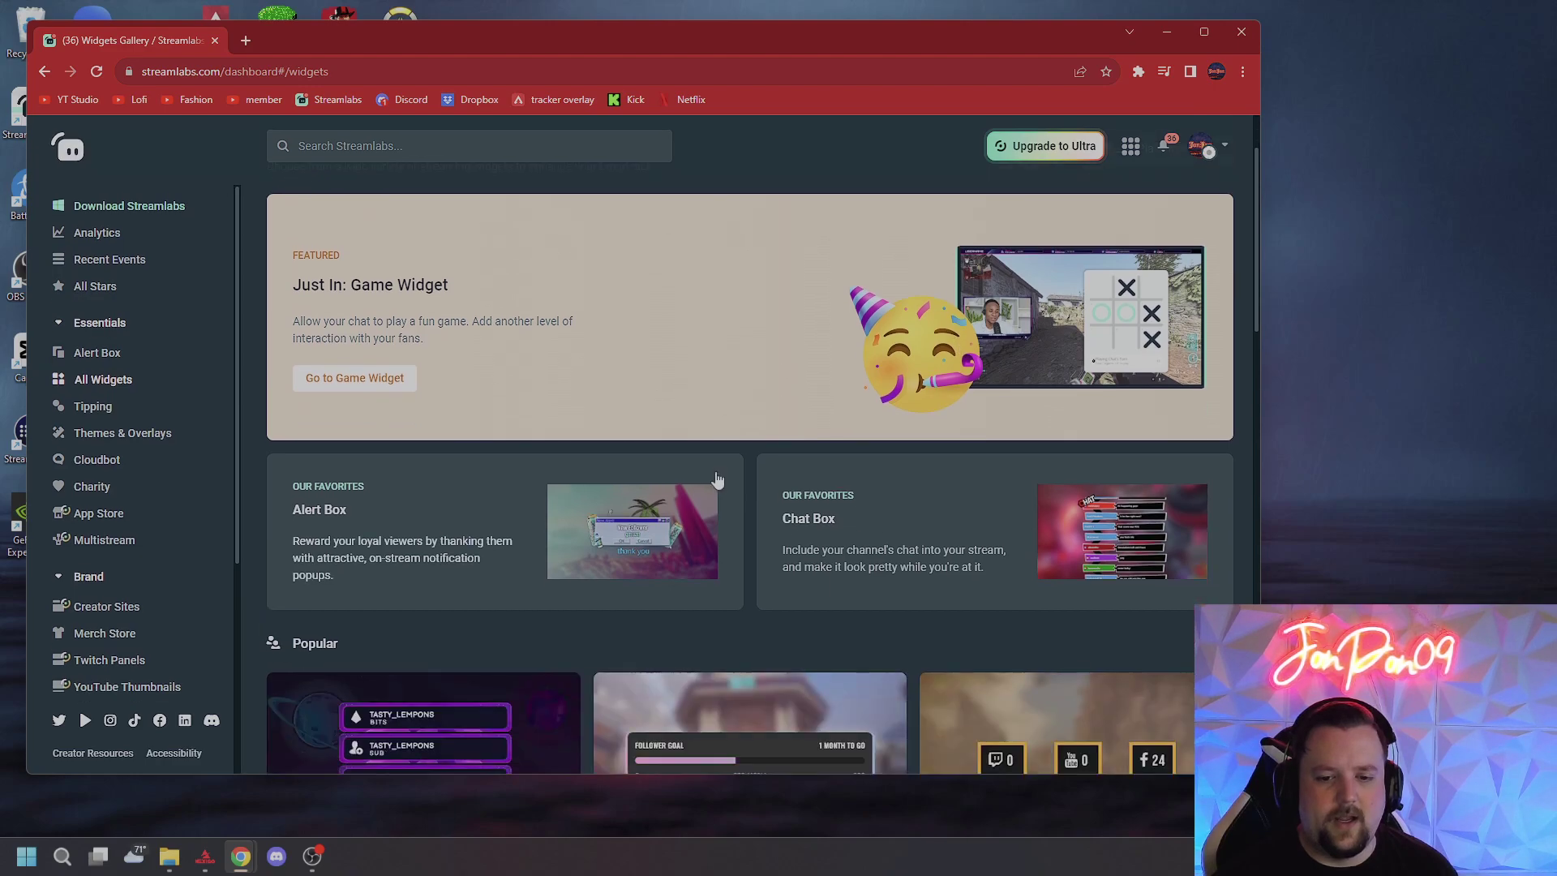
scroll(1051, 501, down, 3)
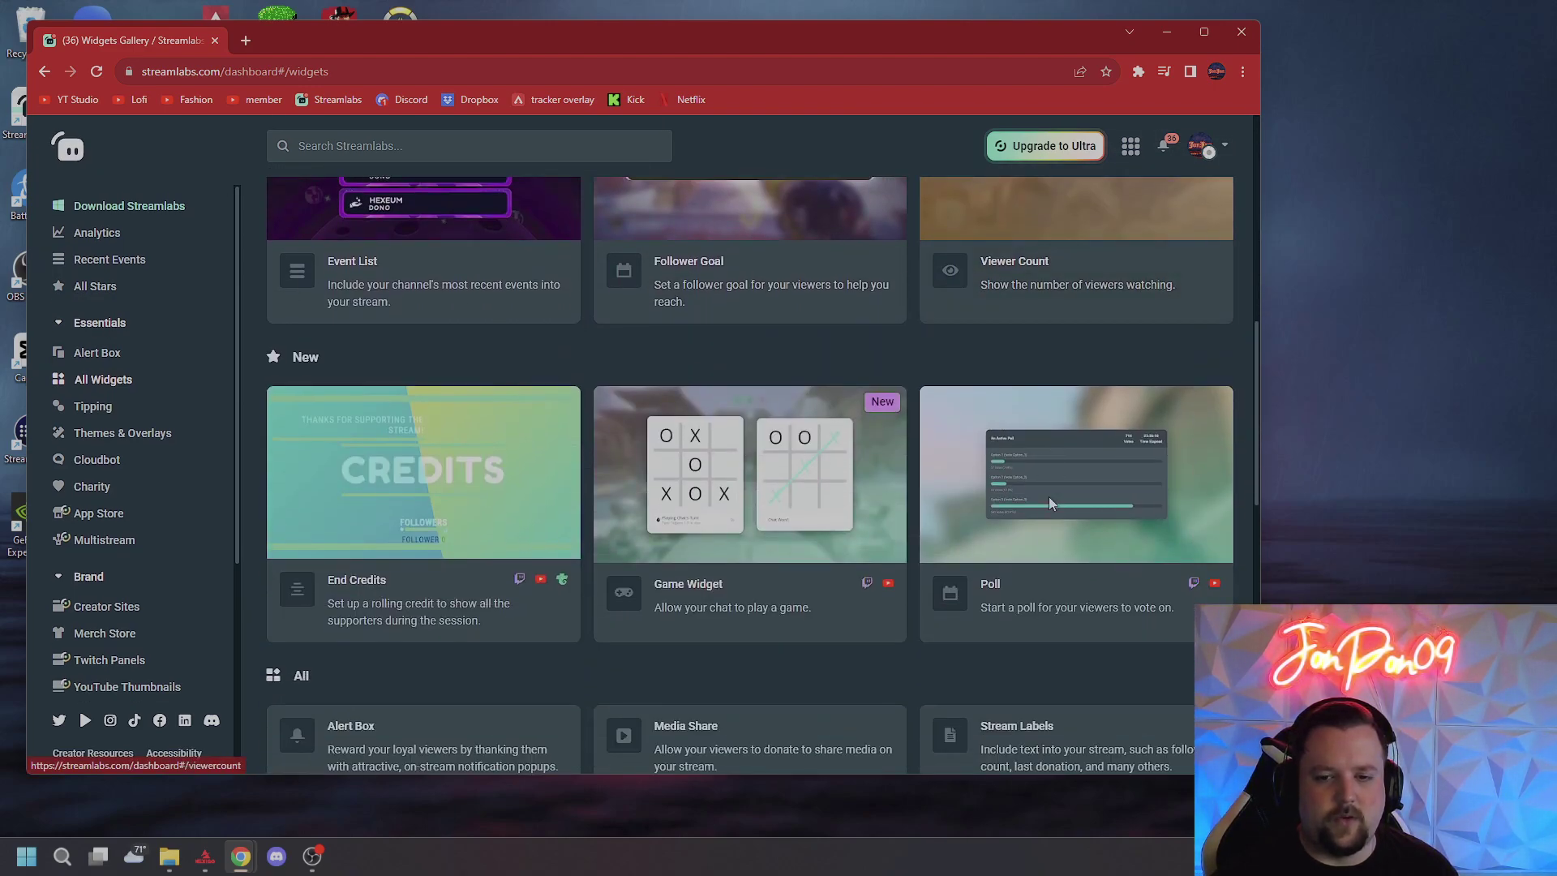
scroll(1051, 505, down, 2)
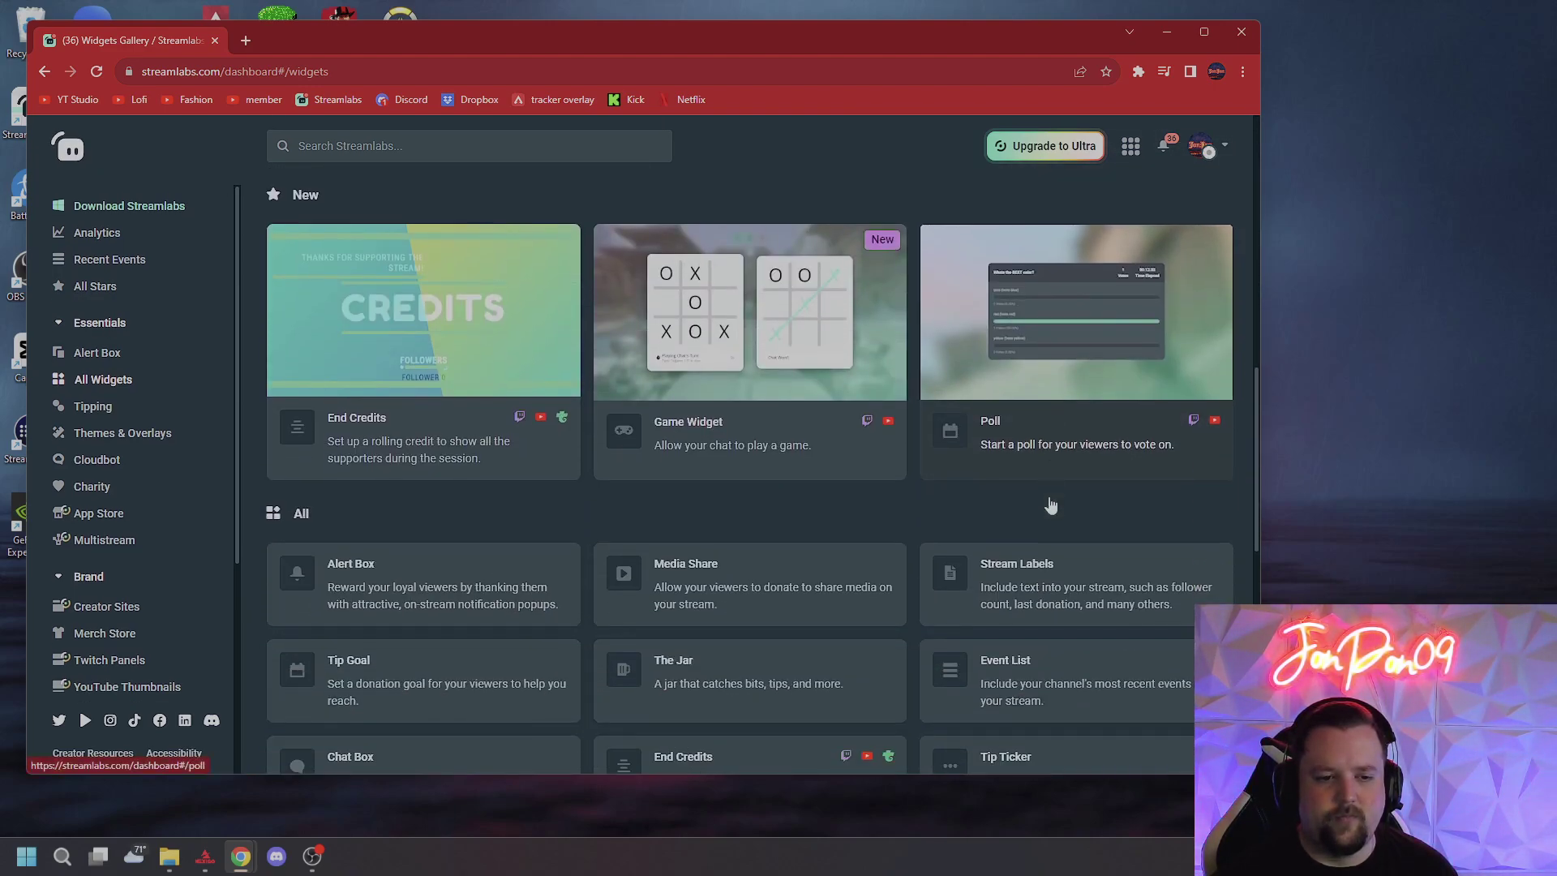
scroll(751, 421, down, 3)
scroll(705, 462, up, 3)
scroll(567, 484, down, 6)
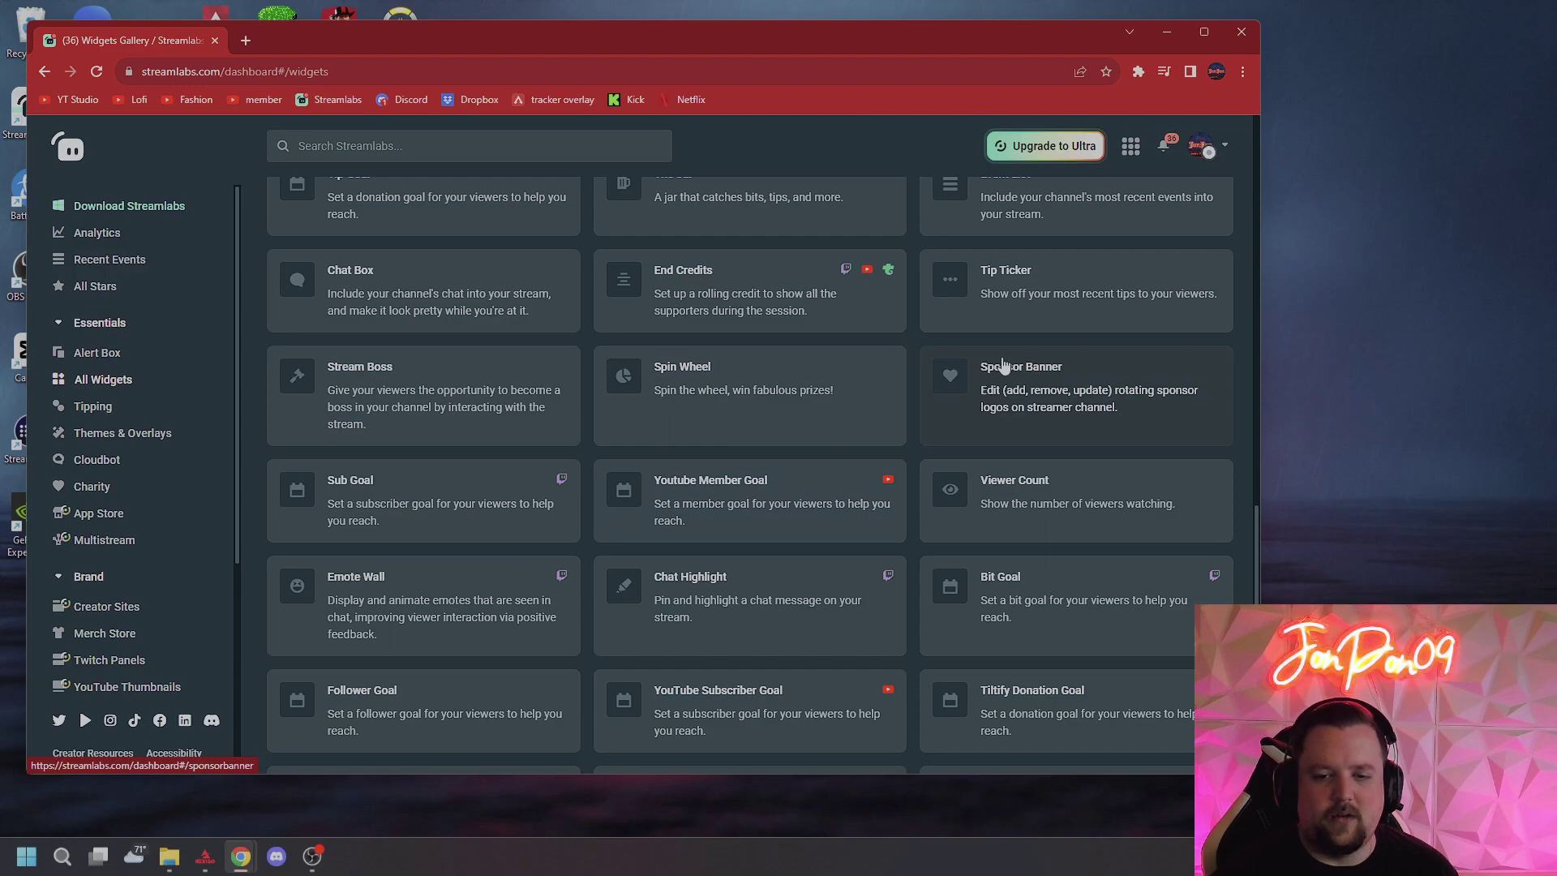
scroll(671, 405, up, 5)
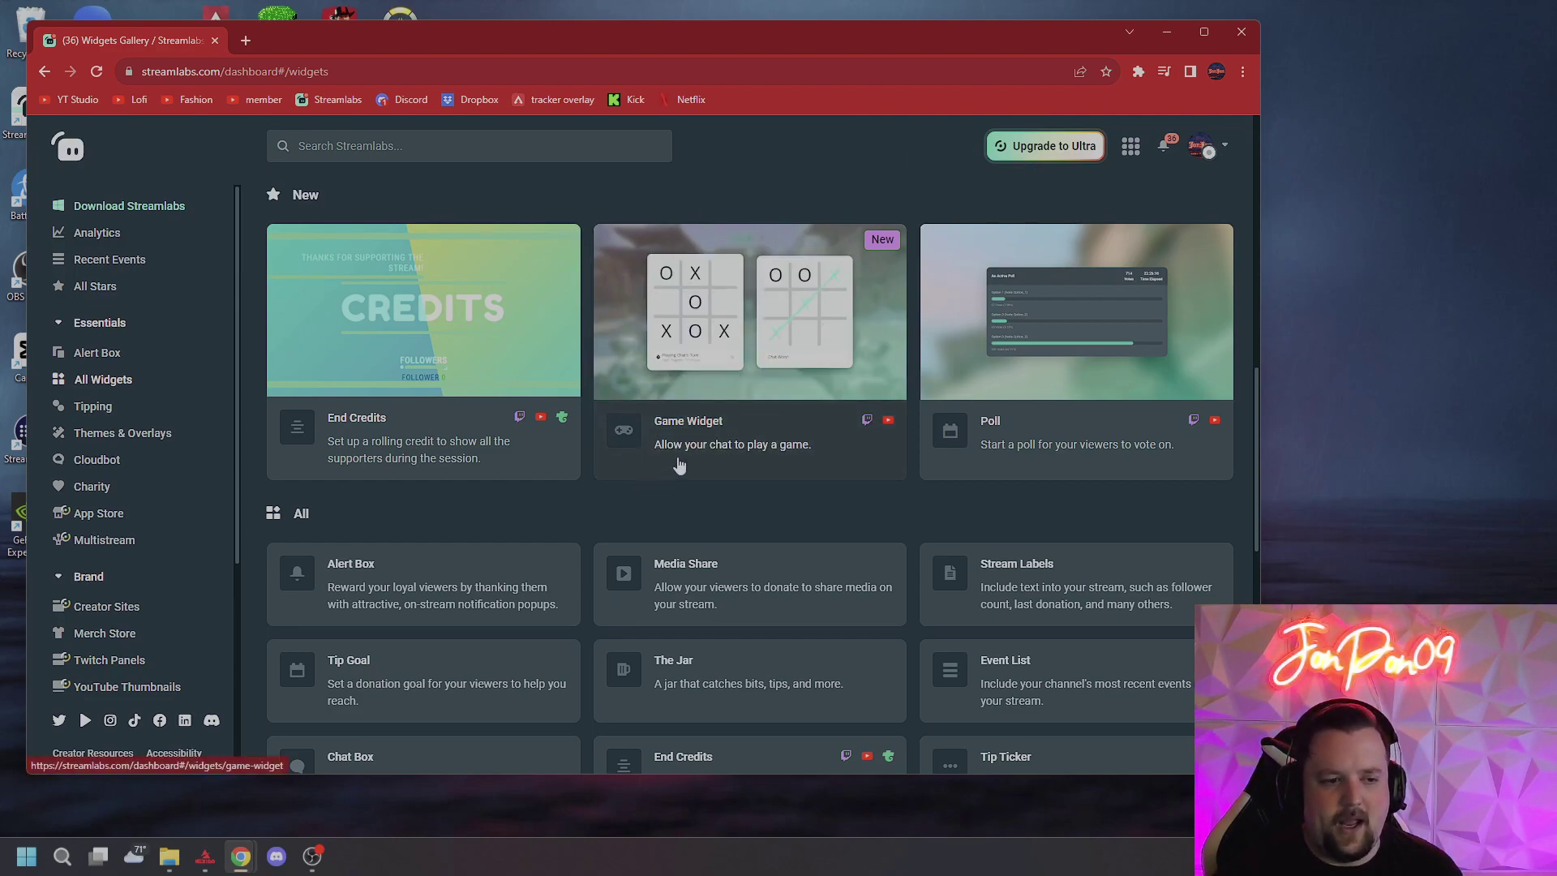
- Open the Tipping settings and look over the available tip methods and the remaining dashboard sections
click(88, 407)
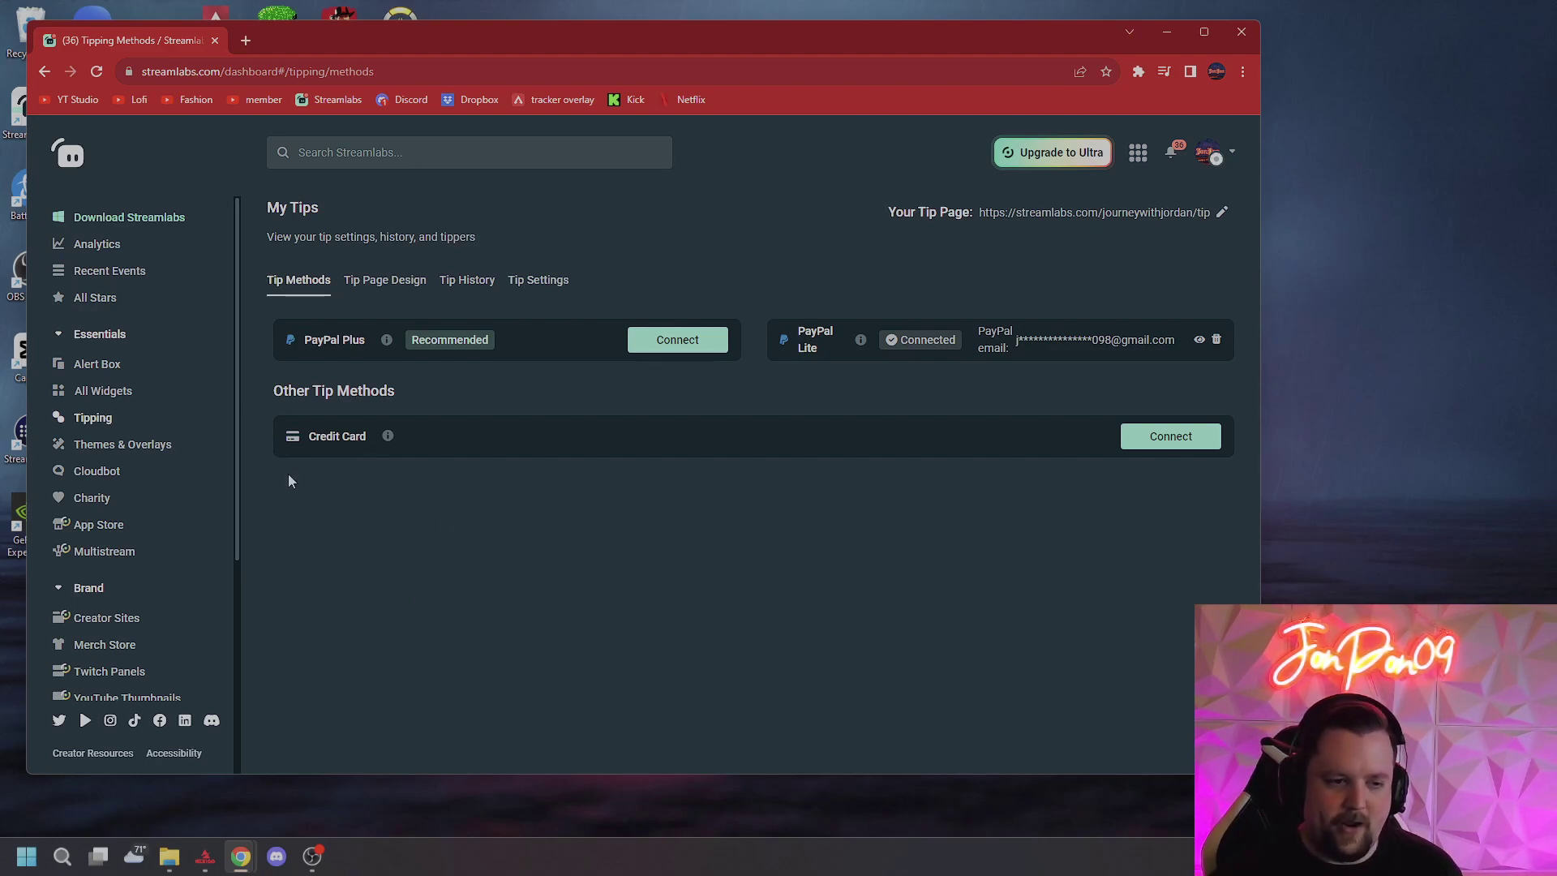
scroll(164, 577, down, 5)
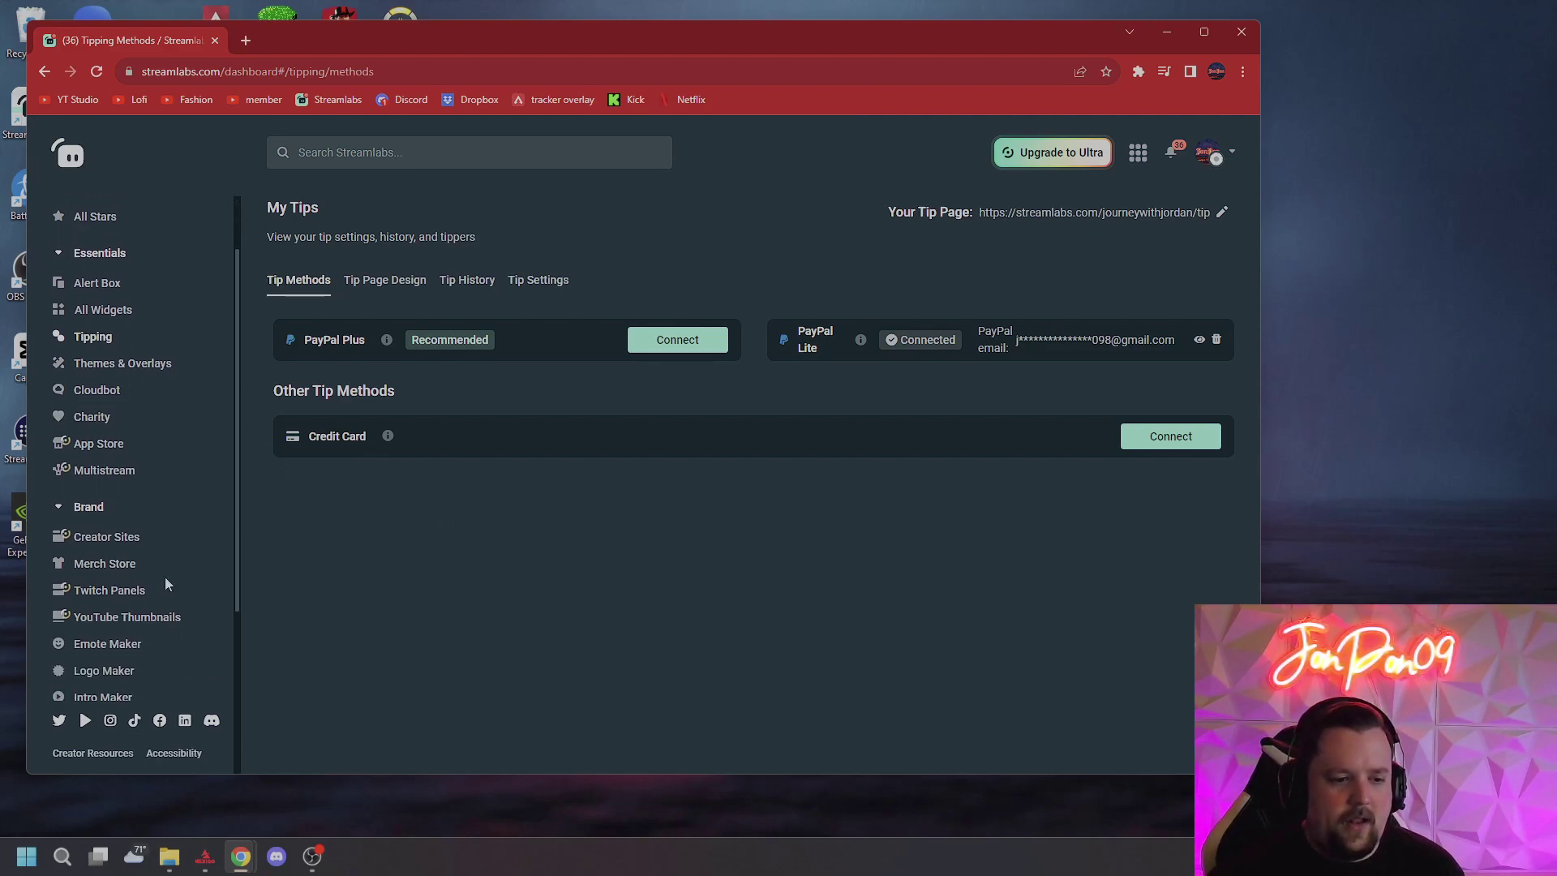
scroll(163, 576, up, 4)
scroll(164, 571, up, 1)
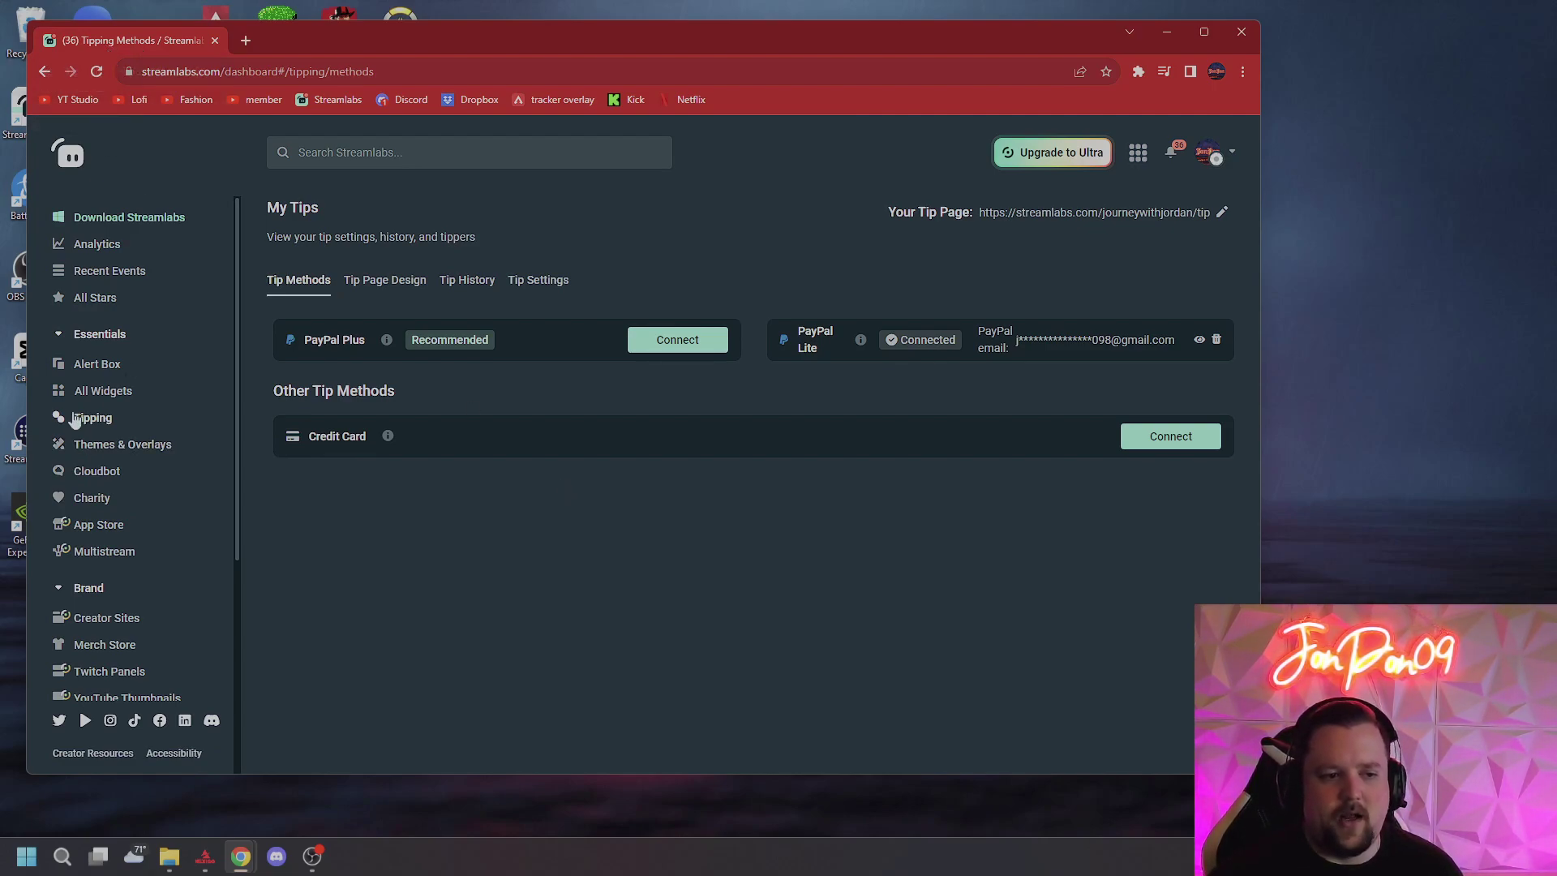
- Open the Cloudbot queue and review its pending and queued users
click(94, 474)
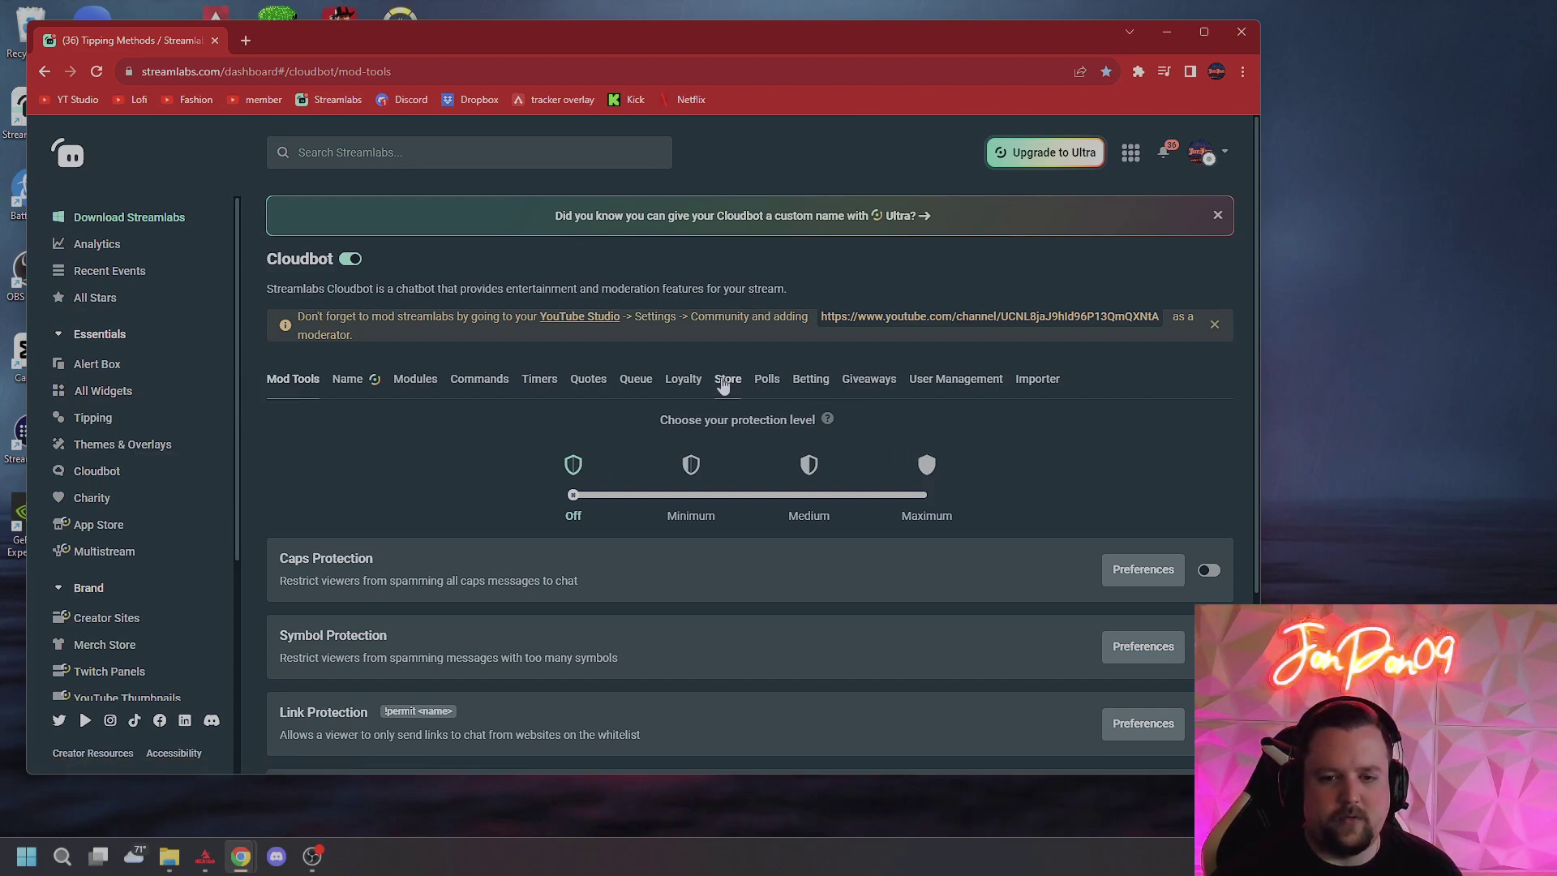
click(636, 379)
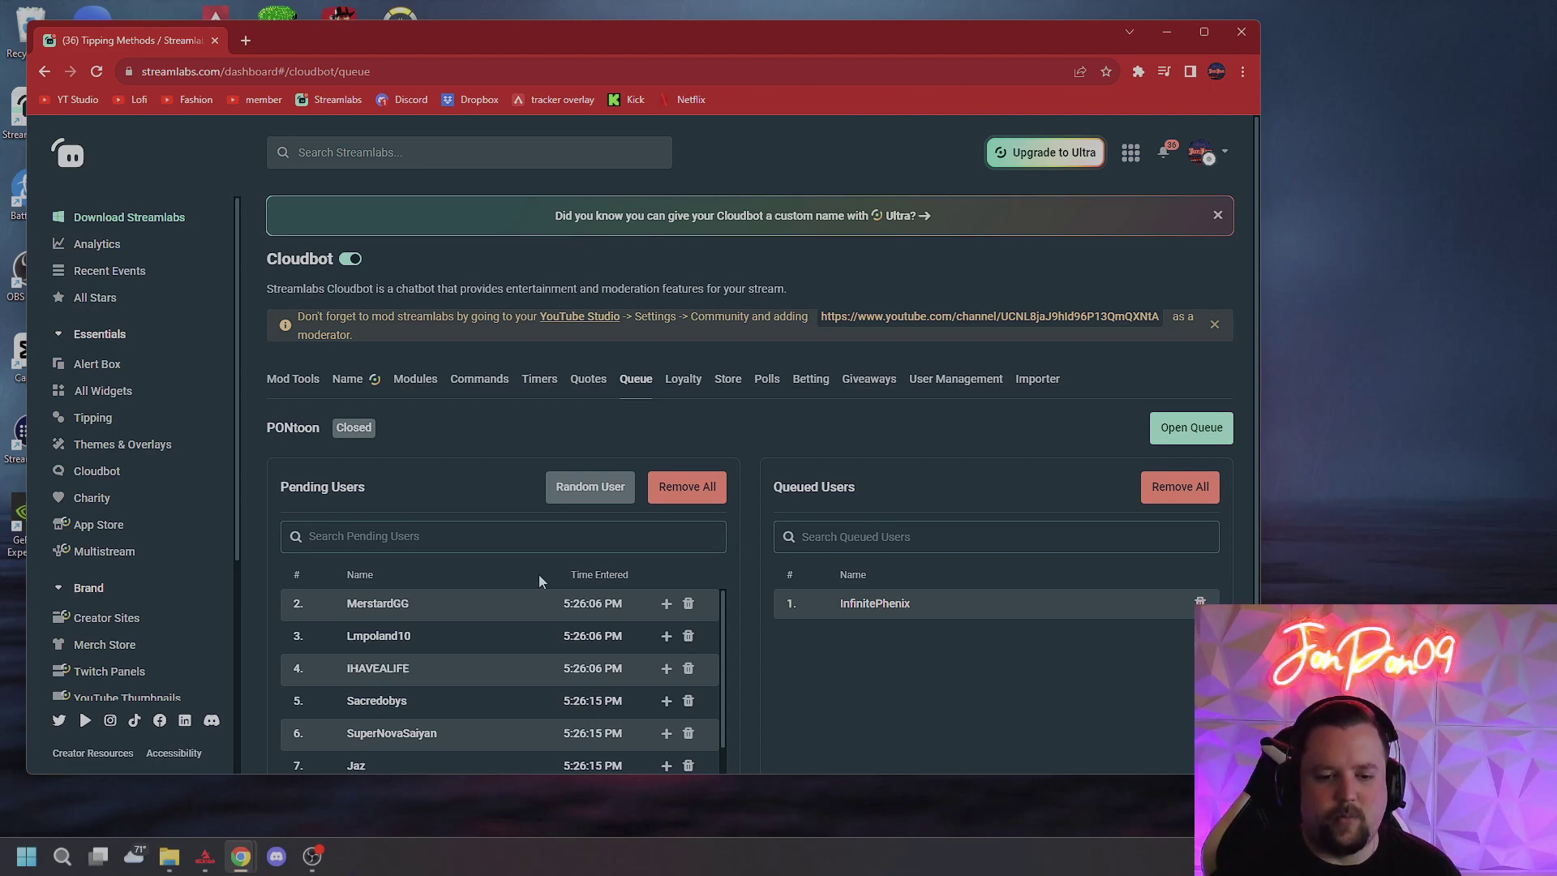
scroll(540, 576, down, 1)
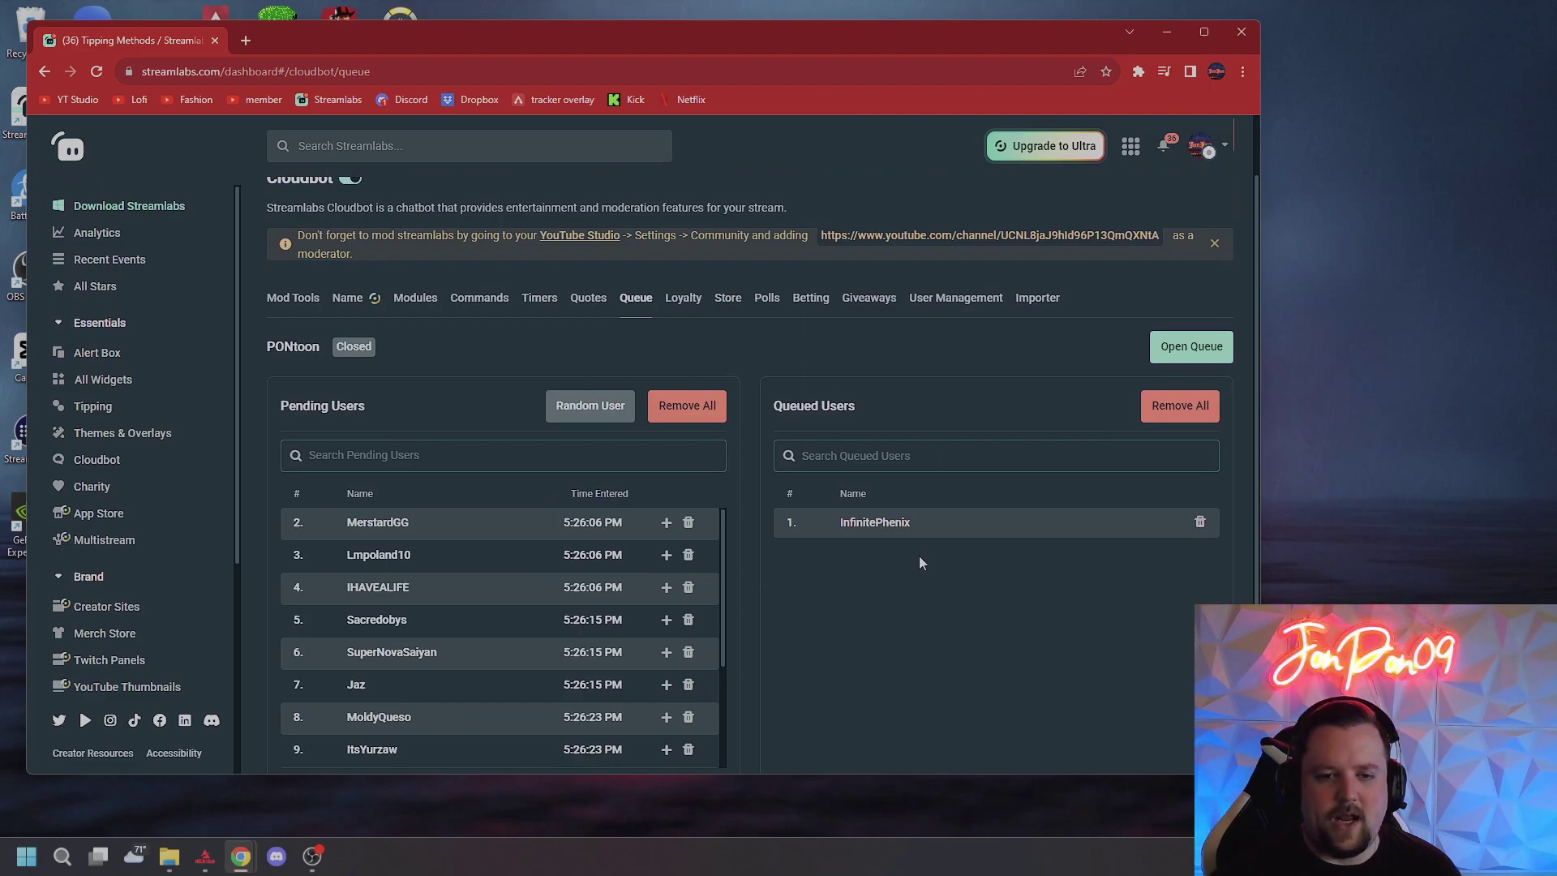
- Open Cloudbot's giveaways and look through the anniversary giveaway's entrants, assigned winners and winner chat
click(879, 297)
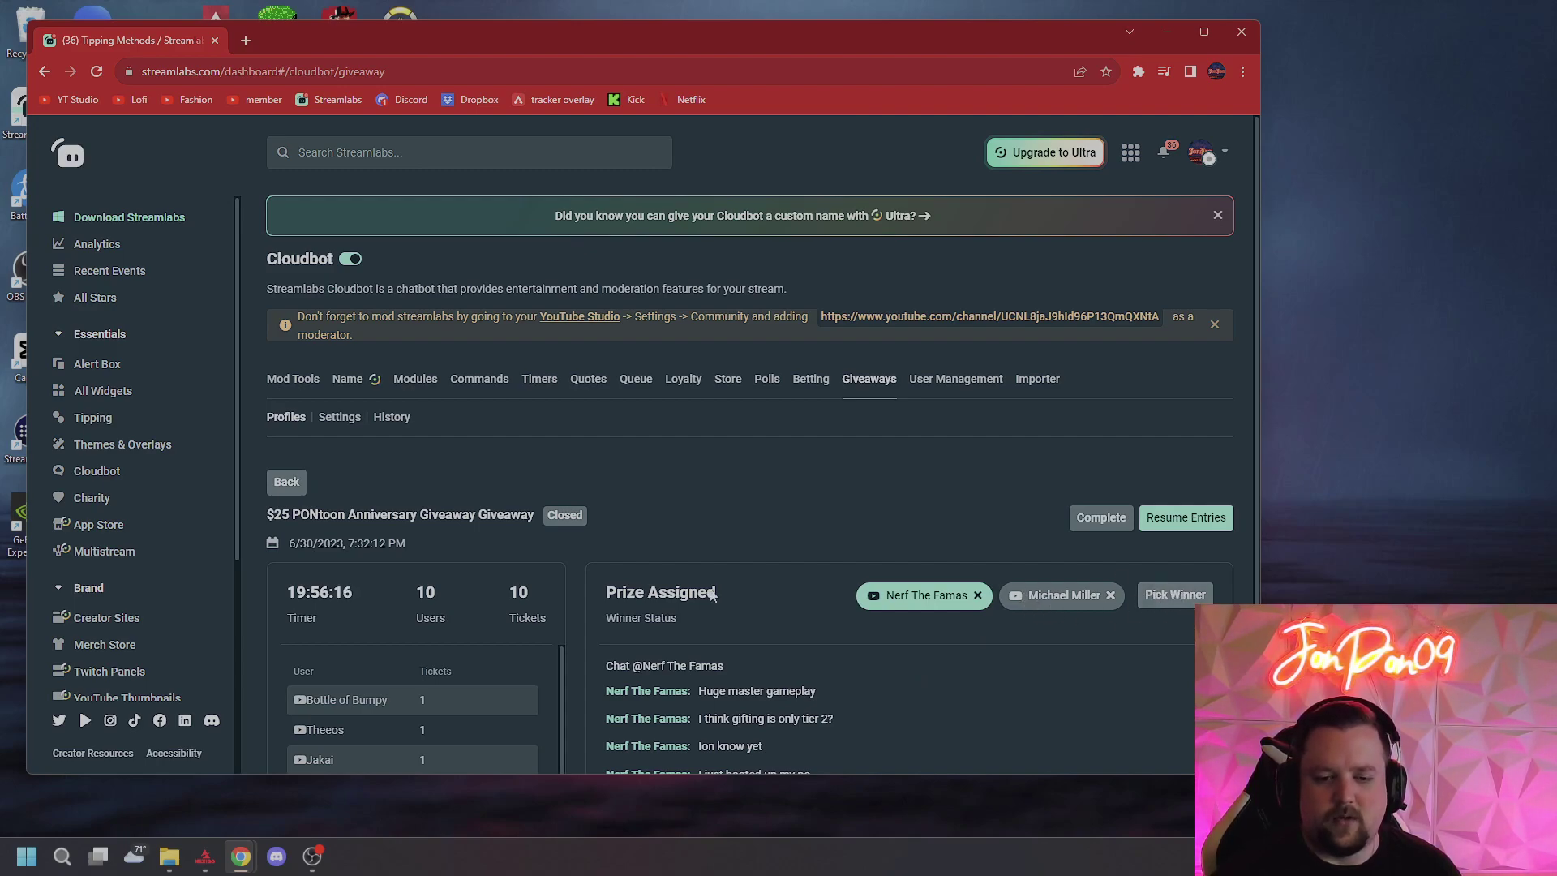
scroll(776, 589, down, 3)
scroll(713, 629, down, 2)
scroll(714, 600, up, 4)
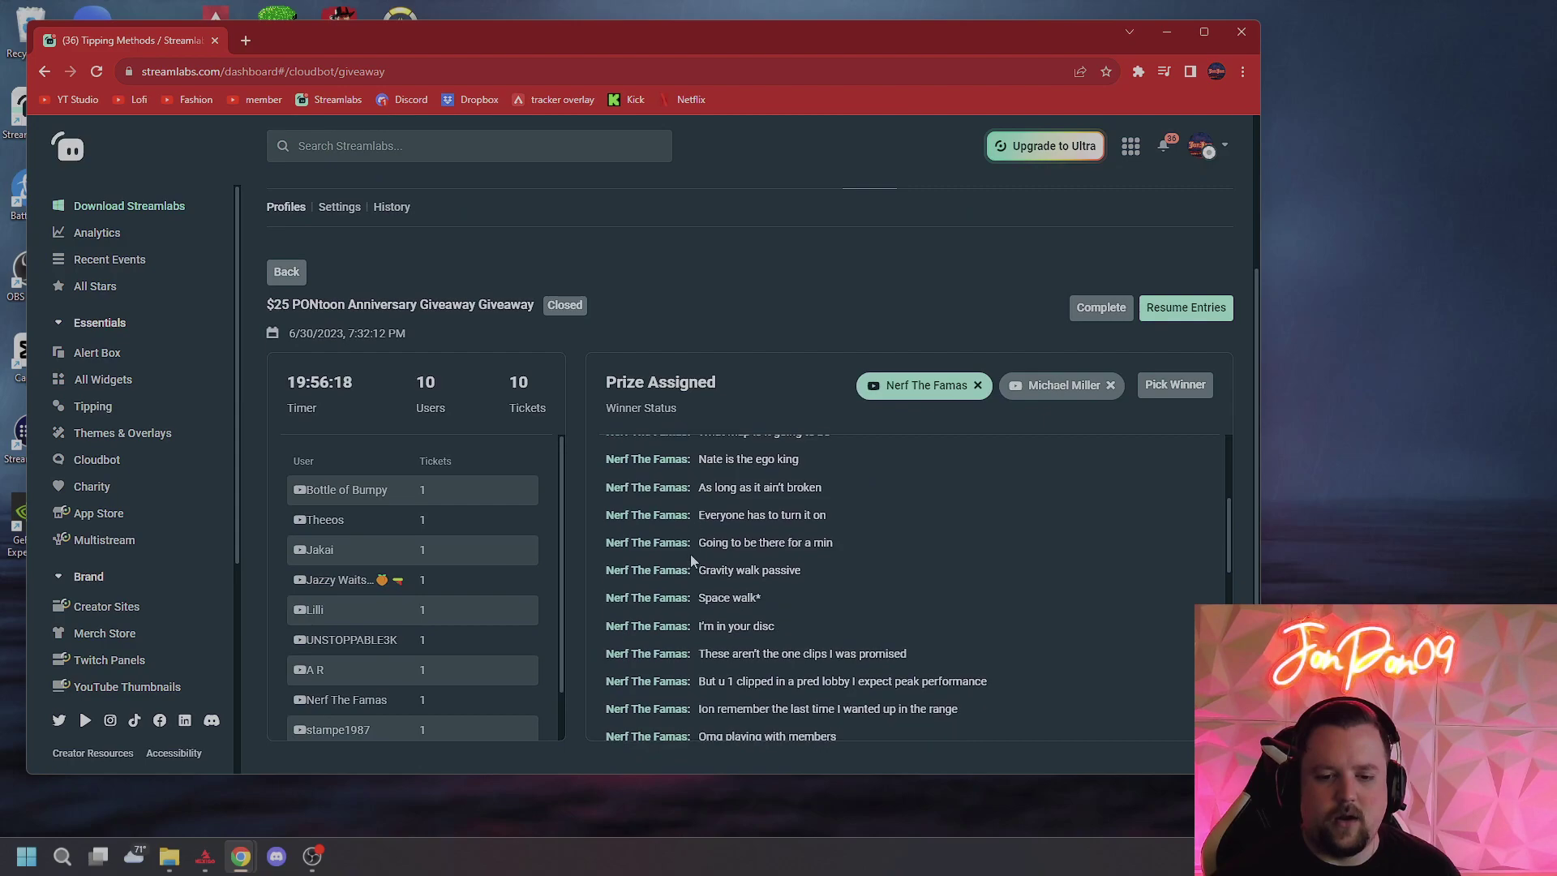
scroll(778, 479, up, 3)
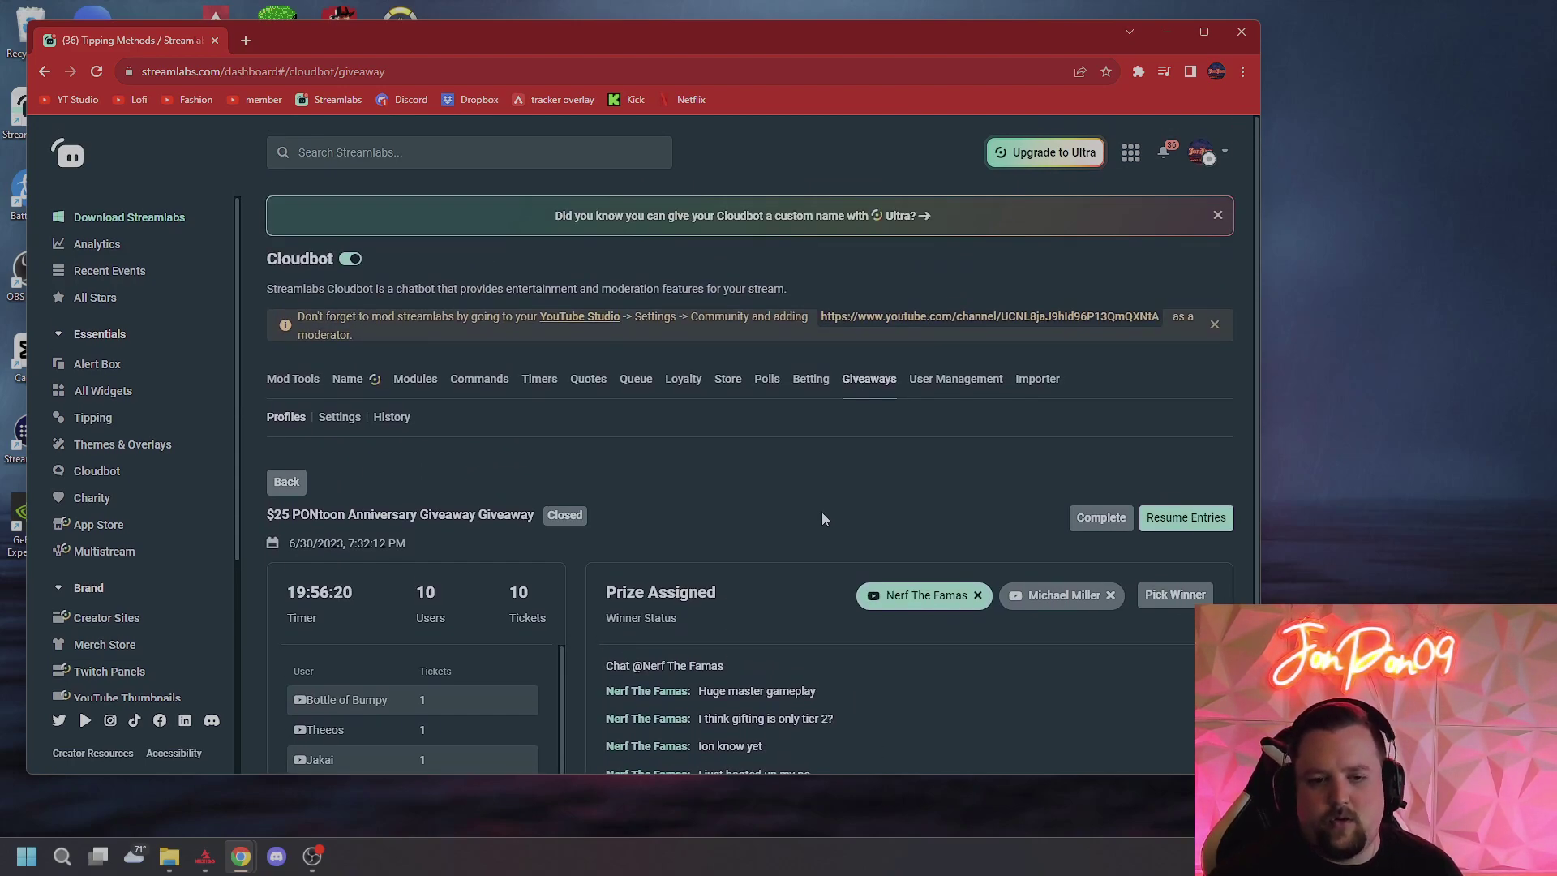